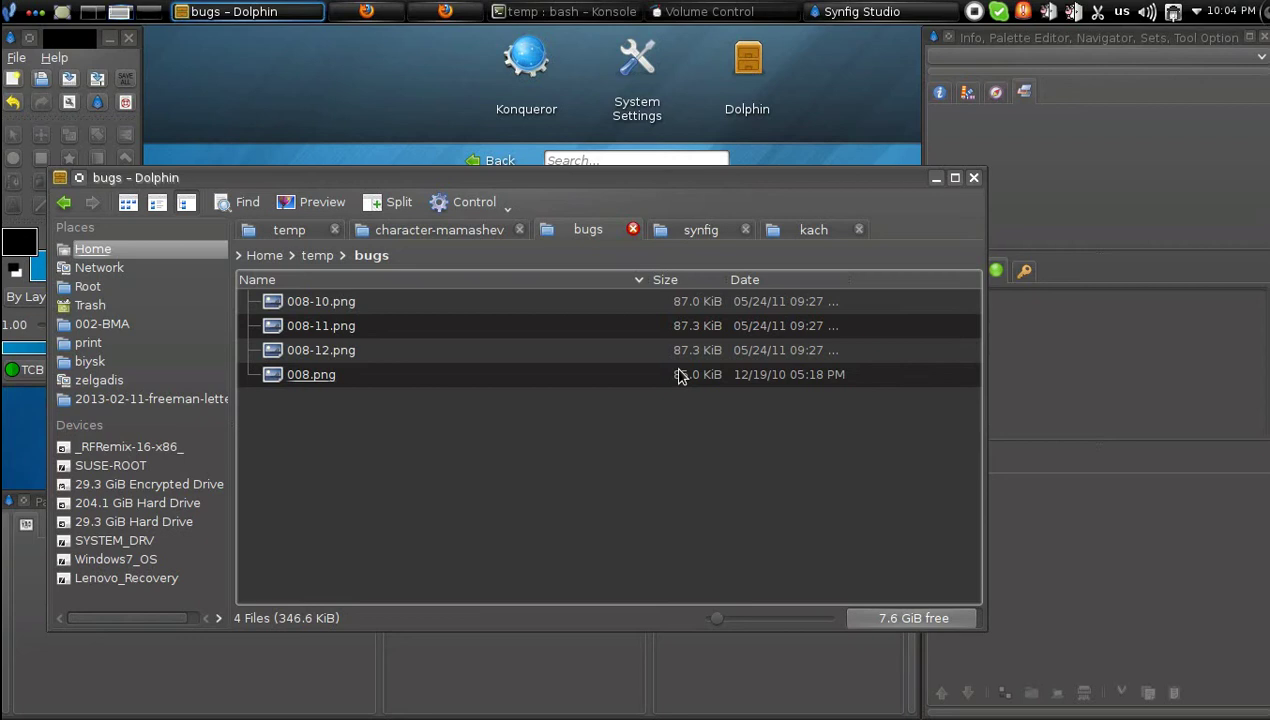
# - View 008.png and leaf through the 008-10, 008-11 and 008-12 images in the bugs folder, closing the viewer at the end
pyautogui.click(318, 376)
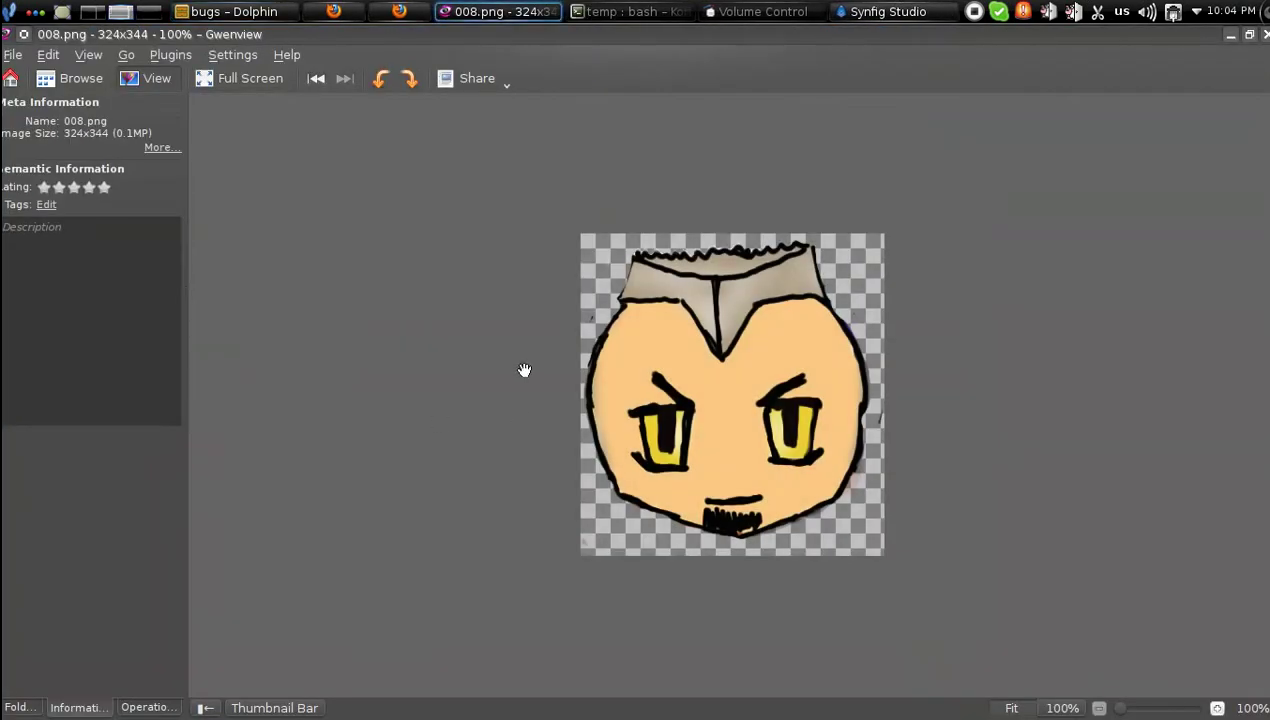
pyautogui.press('BackSpace')
pyautogui.press('BackSpace')
pyautogui.press('BackSpace')
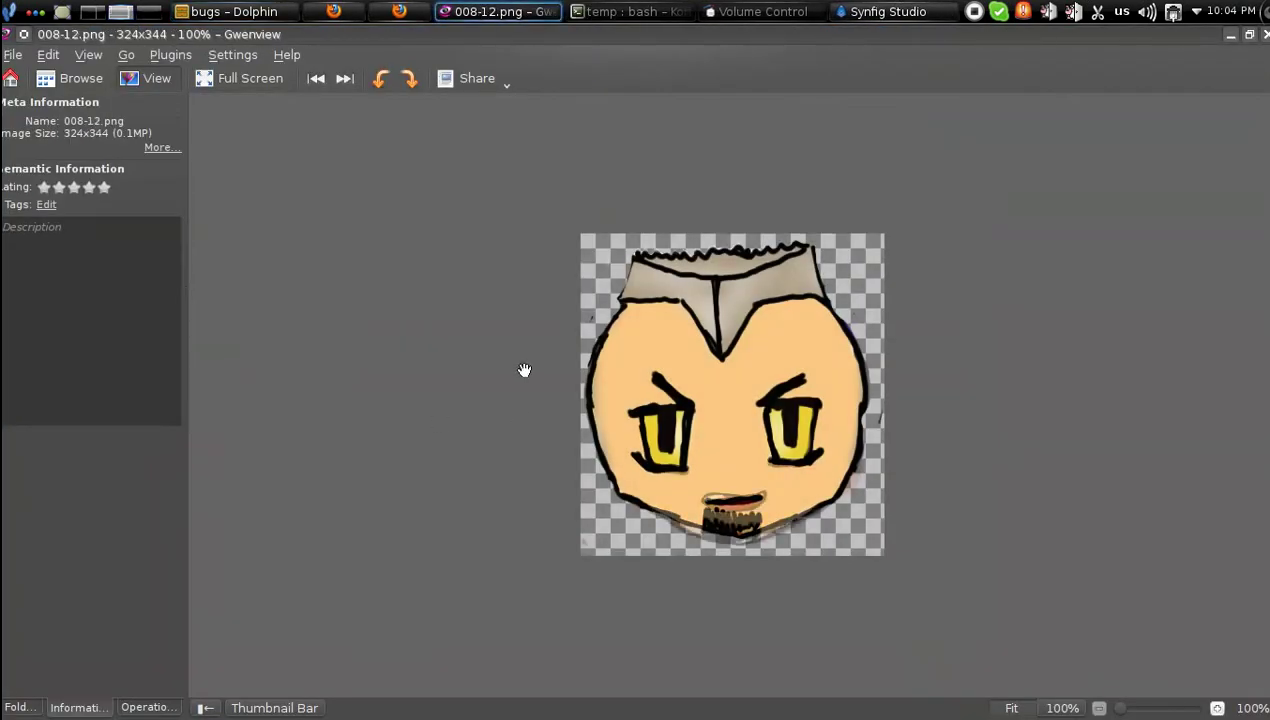
pyautogui.press('space')
pyautogui.press('space')
pyautogui.press('space')
pyautogui.press('BackSpace')
pyautogui.press('BackSpace')
pyautogui.press('BackSpace')
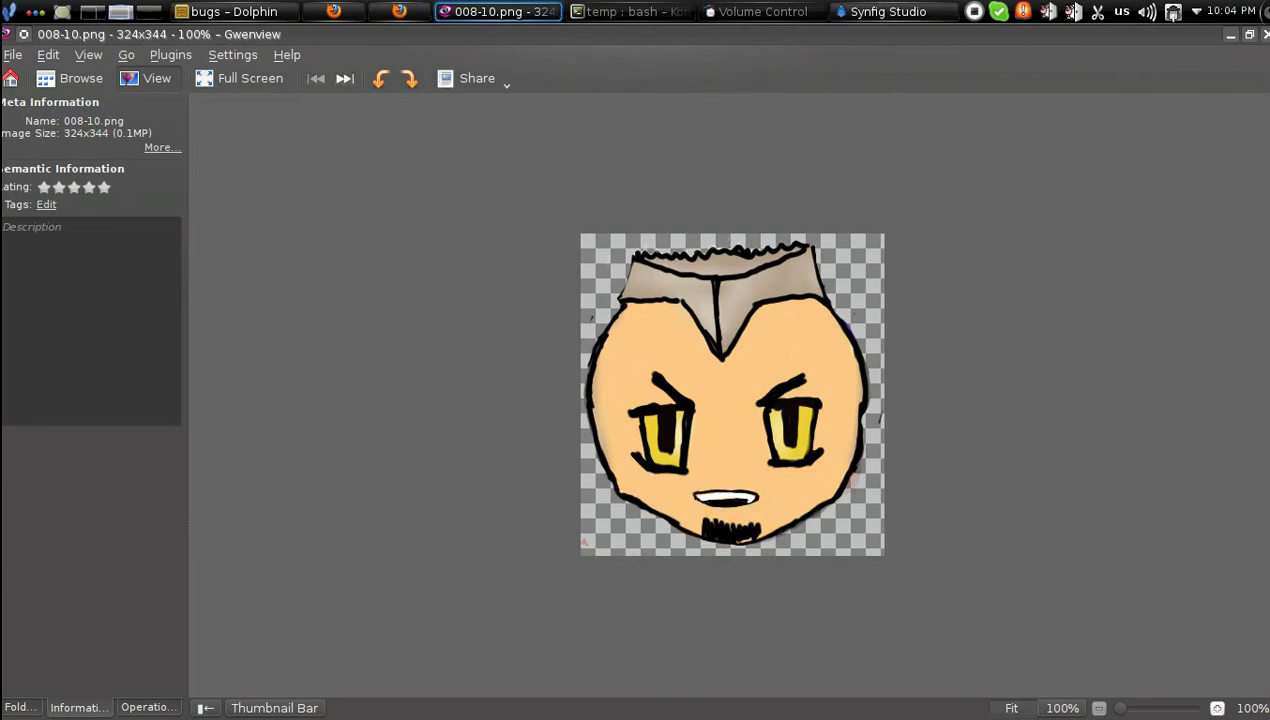
pyautogui.click(1264, 35)
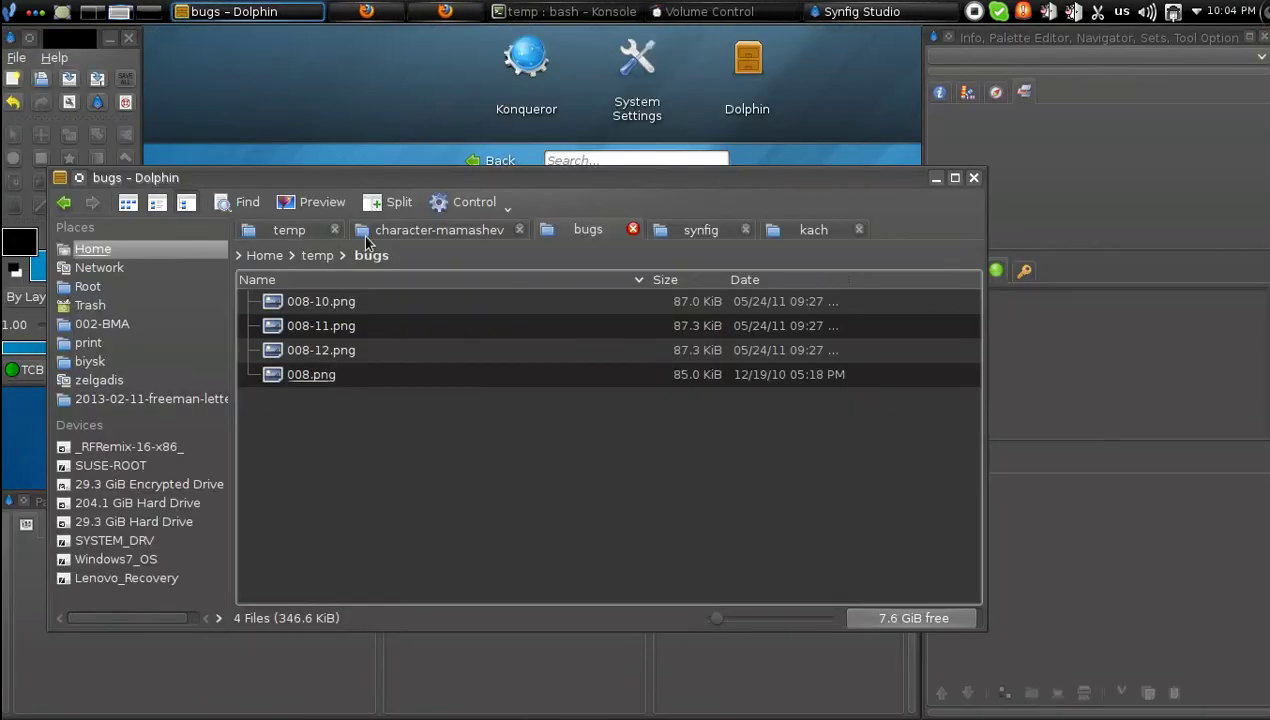
# - Minimize the file manager and create a new animation in Synfig Studio
pyautogui.moveTo(365, 178); pyautogui.dragTo(466, 207)
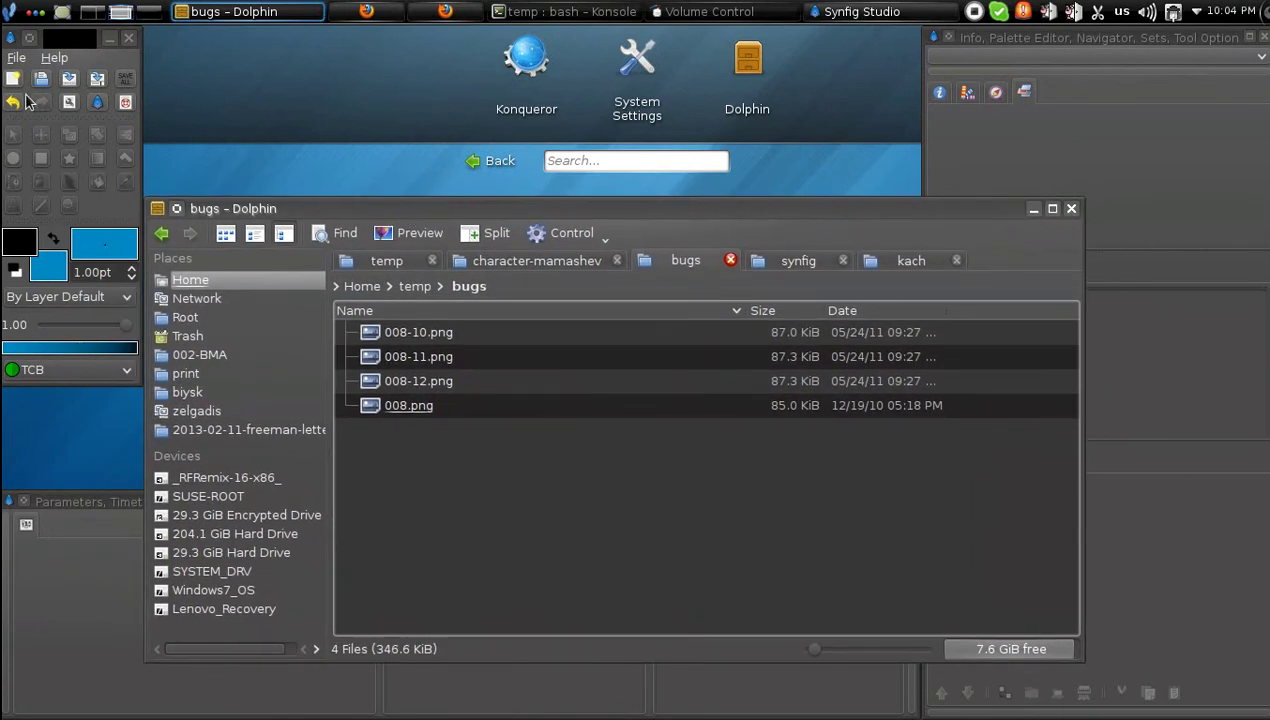
pyautogui.click(1035, 209)
pyautogui.click(13, 78)
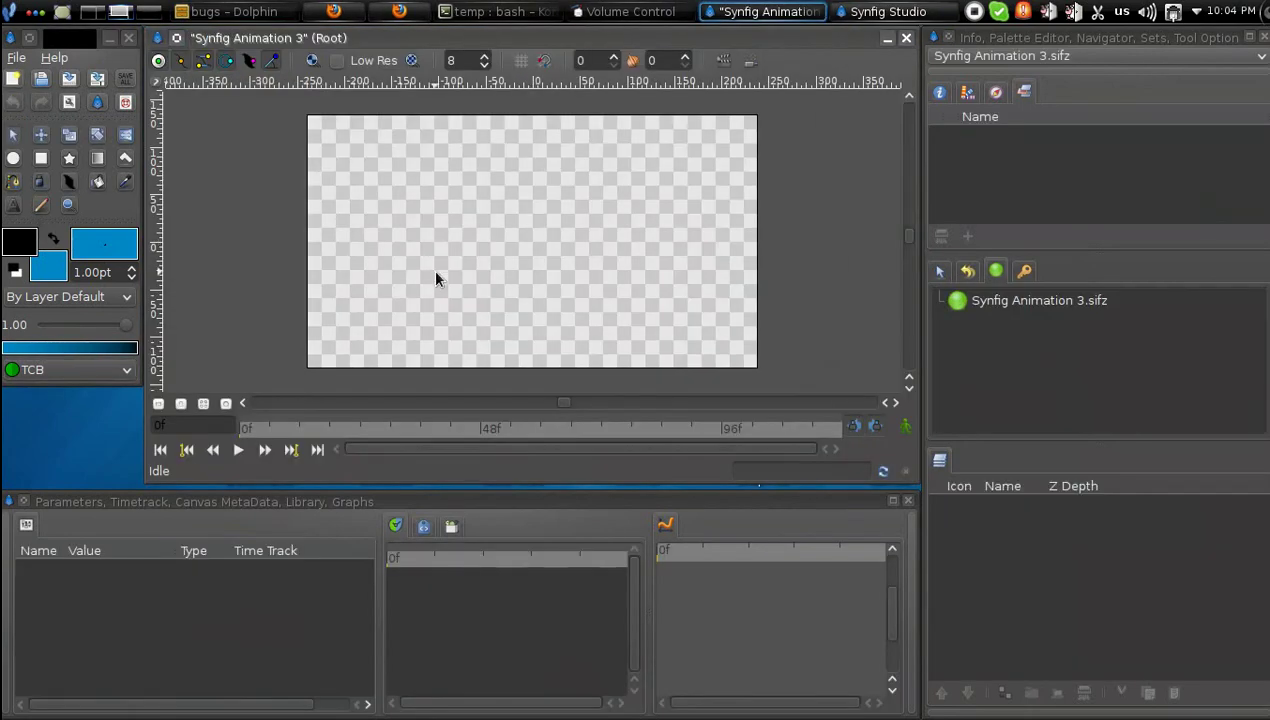
# - Start saving the new animation and browse to the temp/bugs folder inside the home folder
pyautogui.hotkey('ctrl', 's')
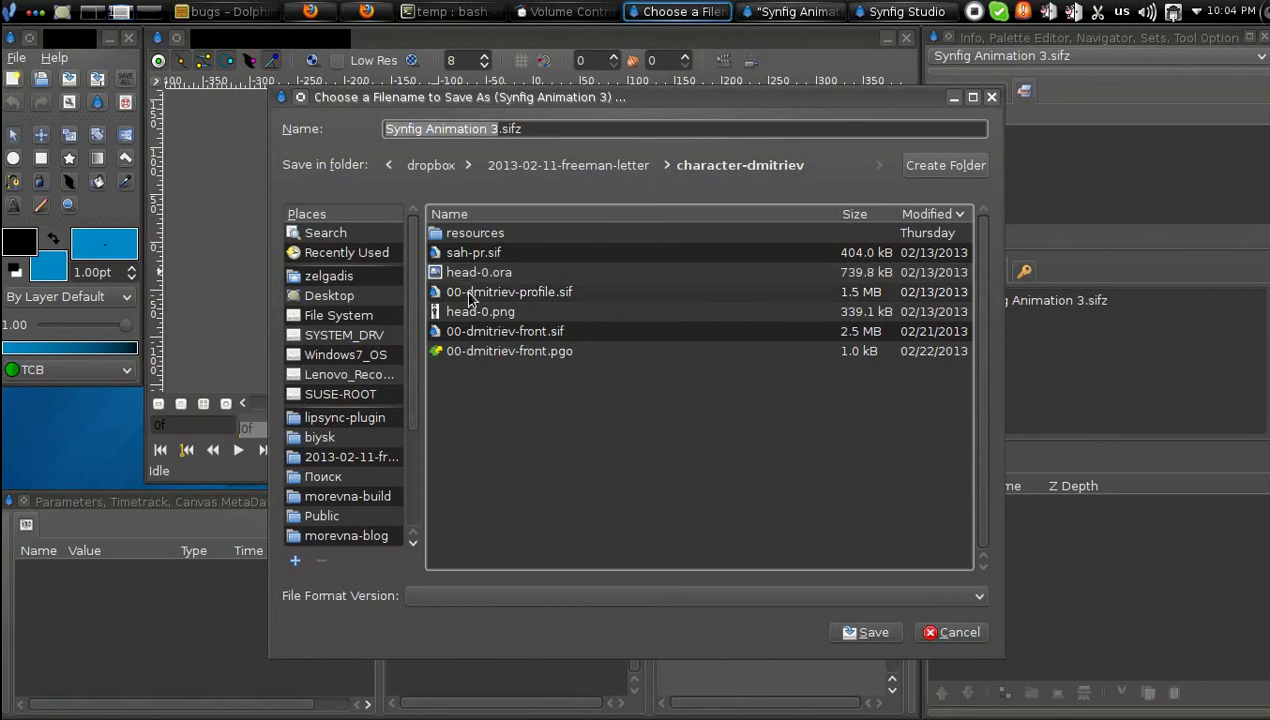
pyautogui.click(328, 275)
pyautogui.scroll(-5, 563, 495)
pyautogui.click(482, 446)
pyautogui.doubleClick(485, 450)
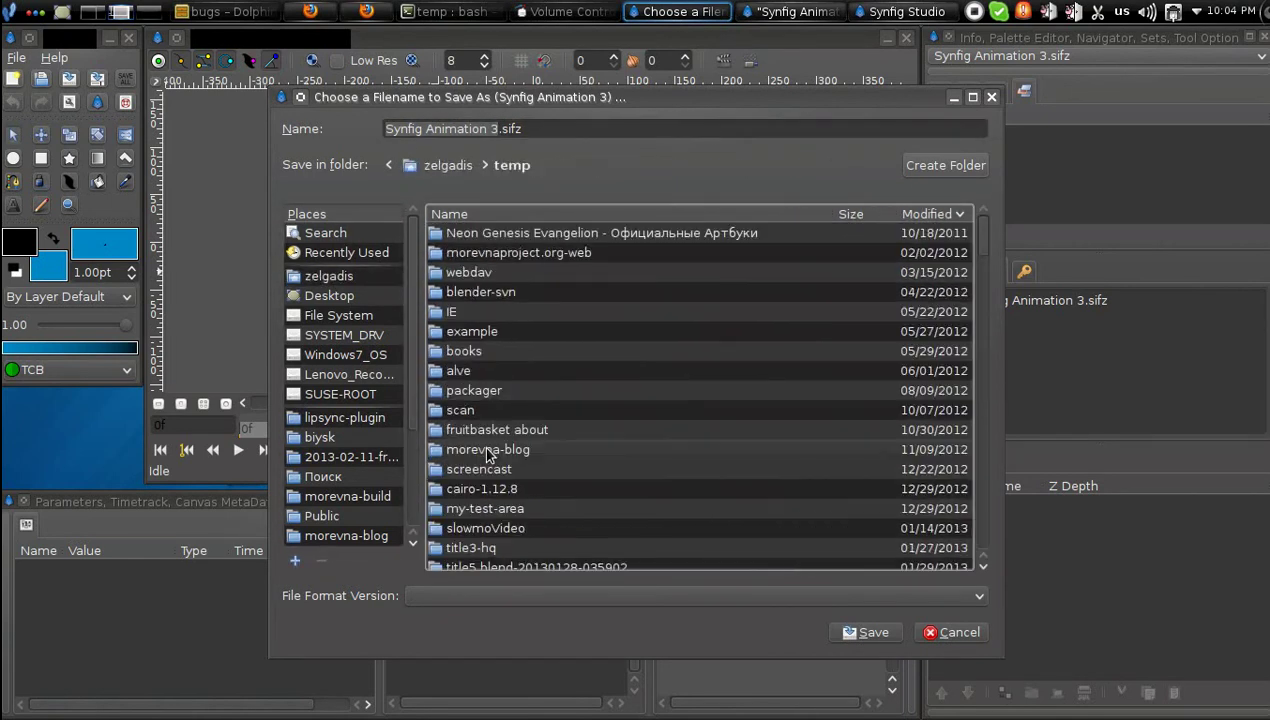
pyautogui.scroll(-5, 485, 440)
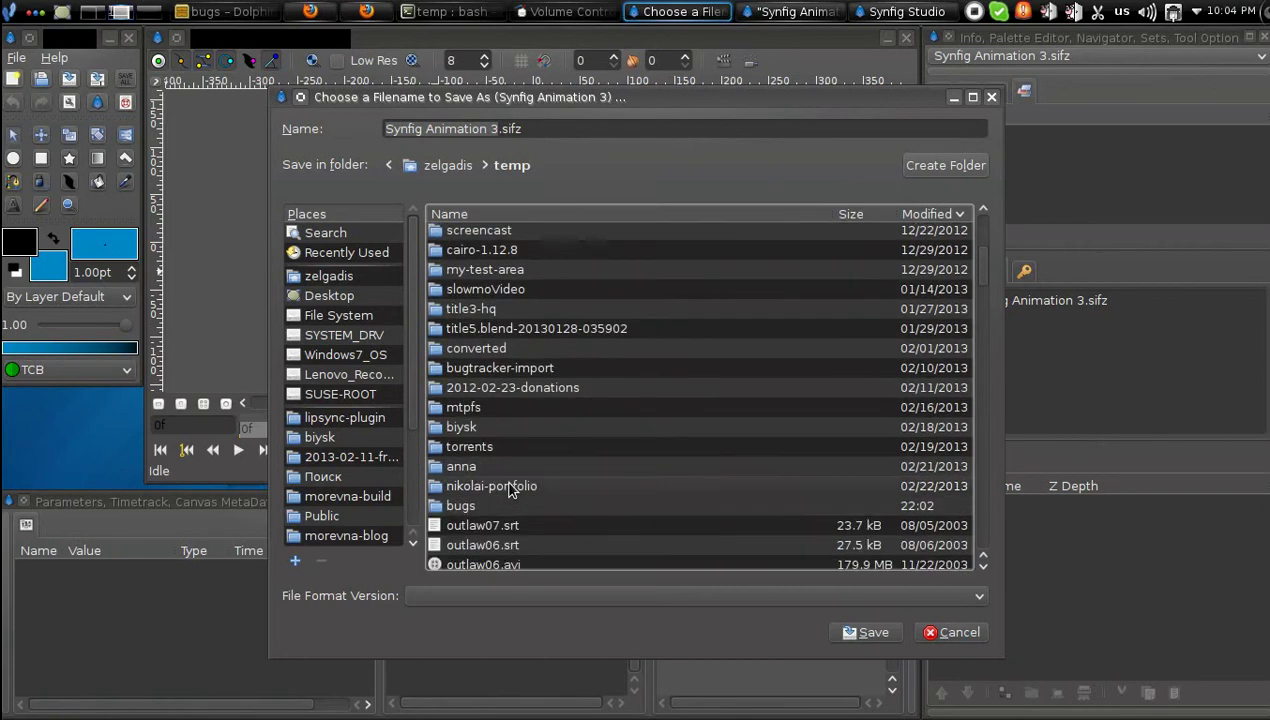
pyautogui.click(494, 505)
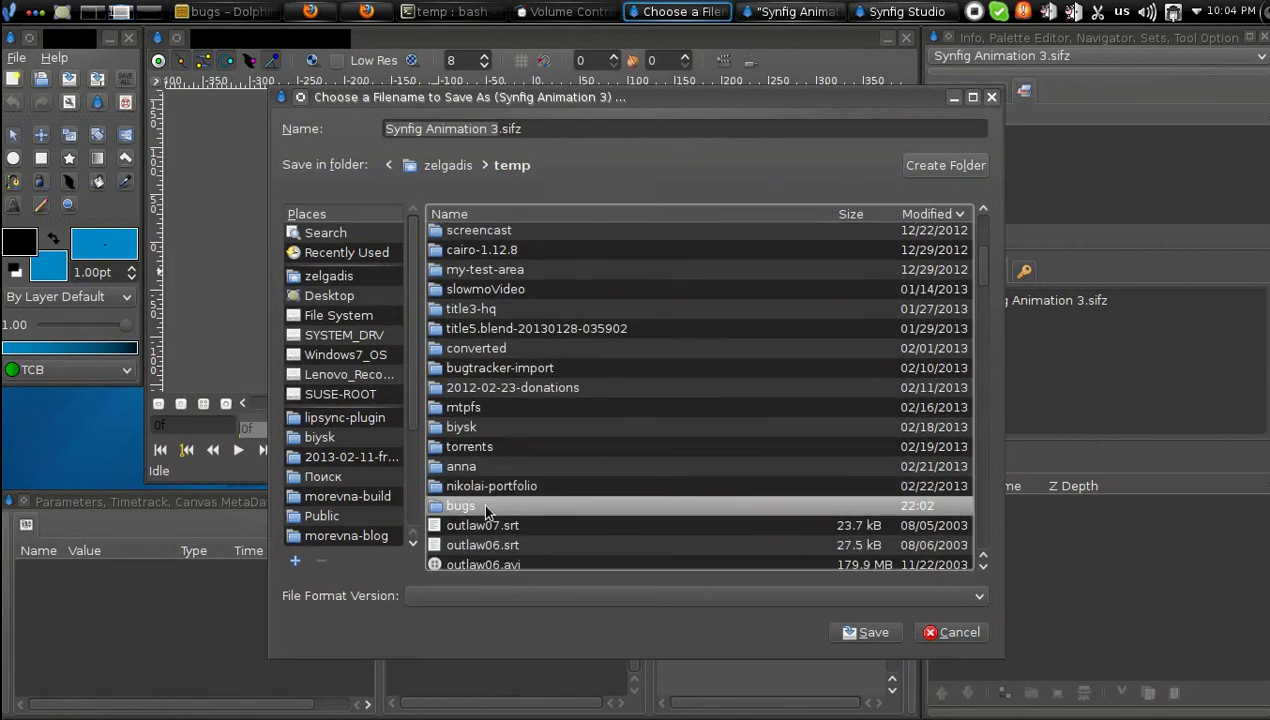
pyautogui.doubleClick(487, 507)
# - Name the animation file sample.sif and save it in the bugs folder
pyautogui.moveTo(498, 129); pyautogui.dragTo(362, 123)
pyautogui.write('sample')
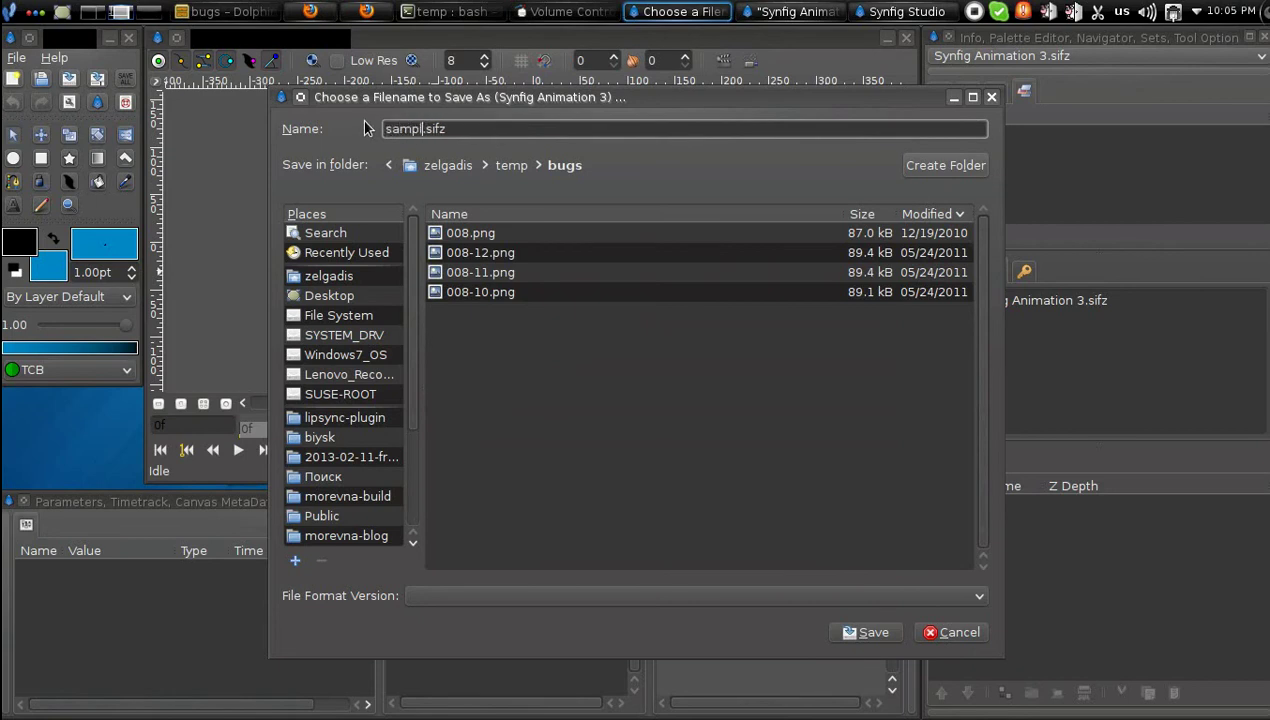
pyautogui.press('BackSpace')
pyautogui.click(848, 636)
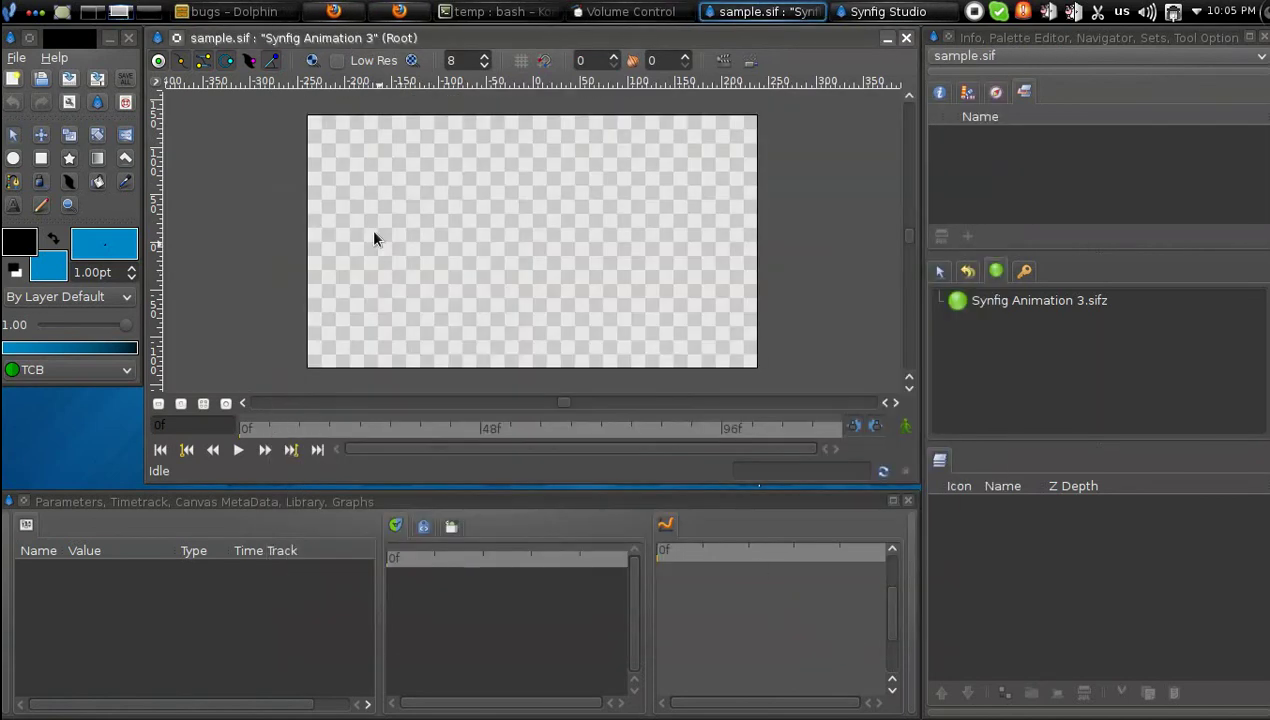
# - Import the image 008.png onto the canvas and save the animation
pyautogui.hotkey('ctrl', 'i')
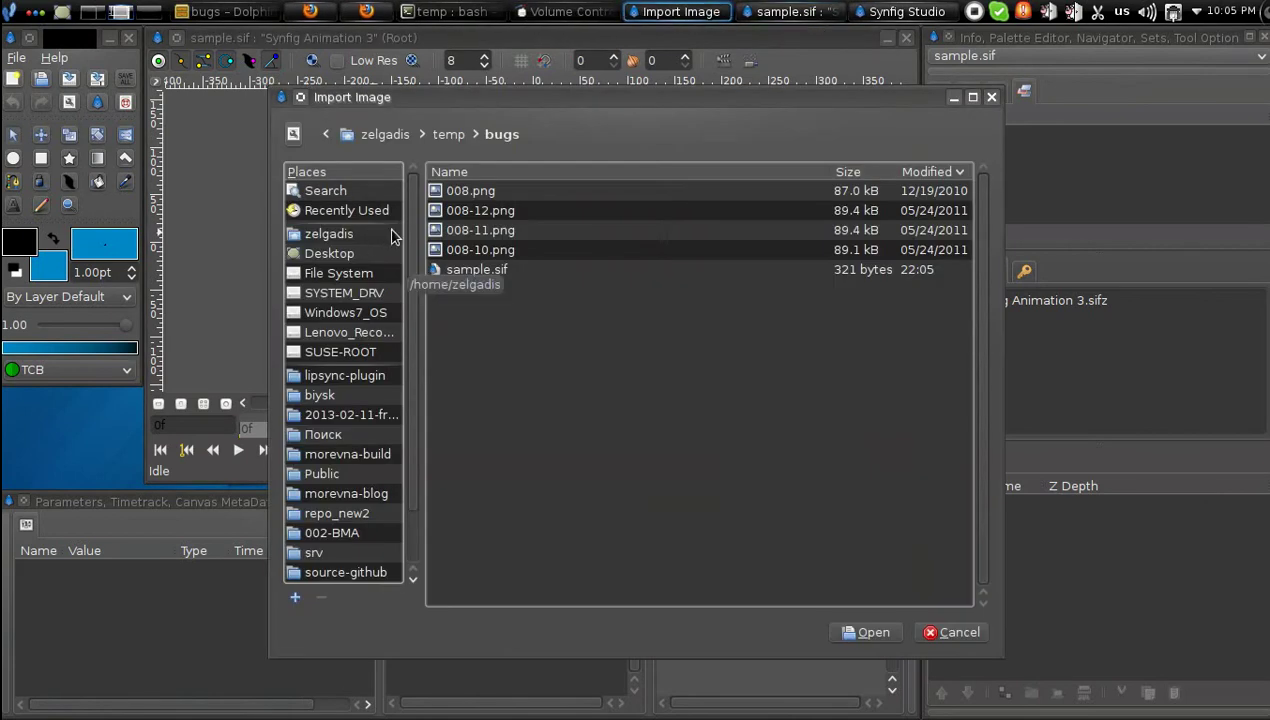
pyautogui.click(489, 195)
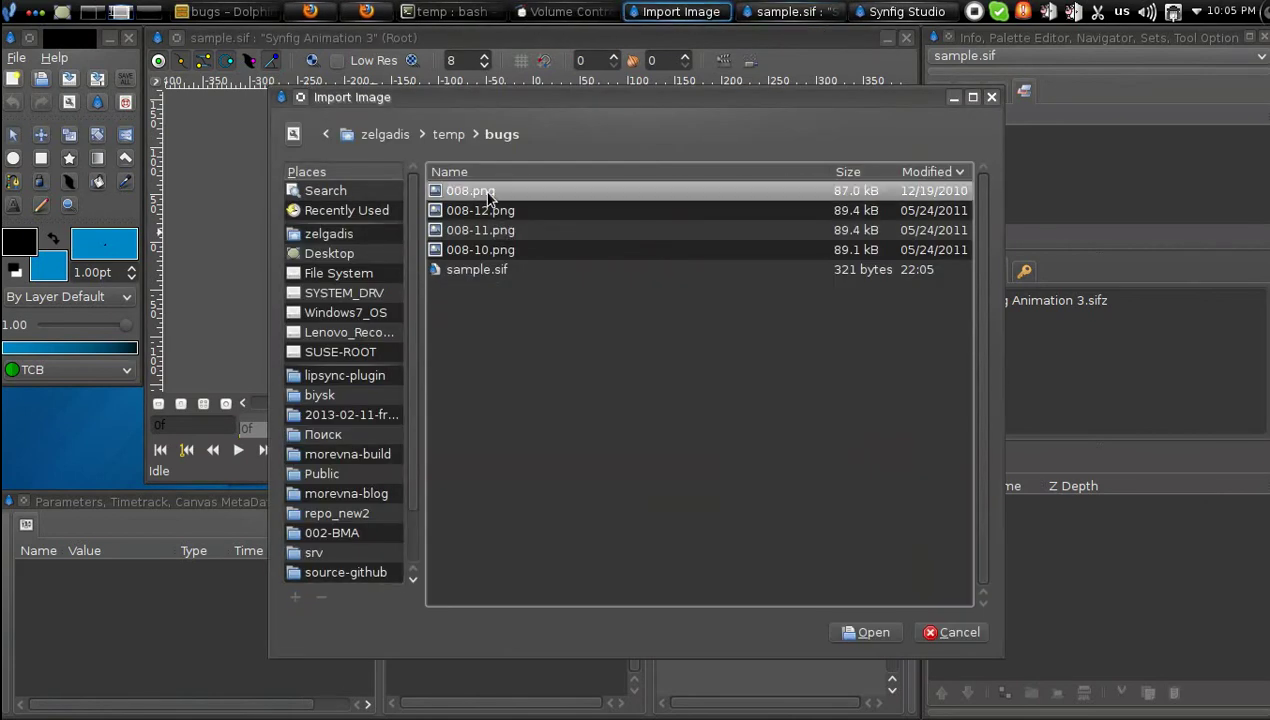
pyautogui.doubleClick(489, 193)
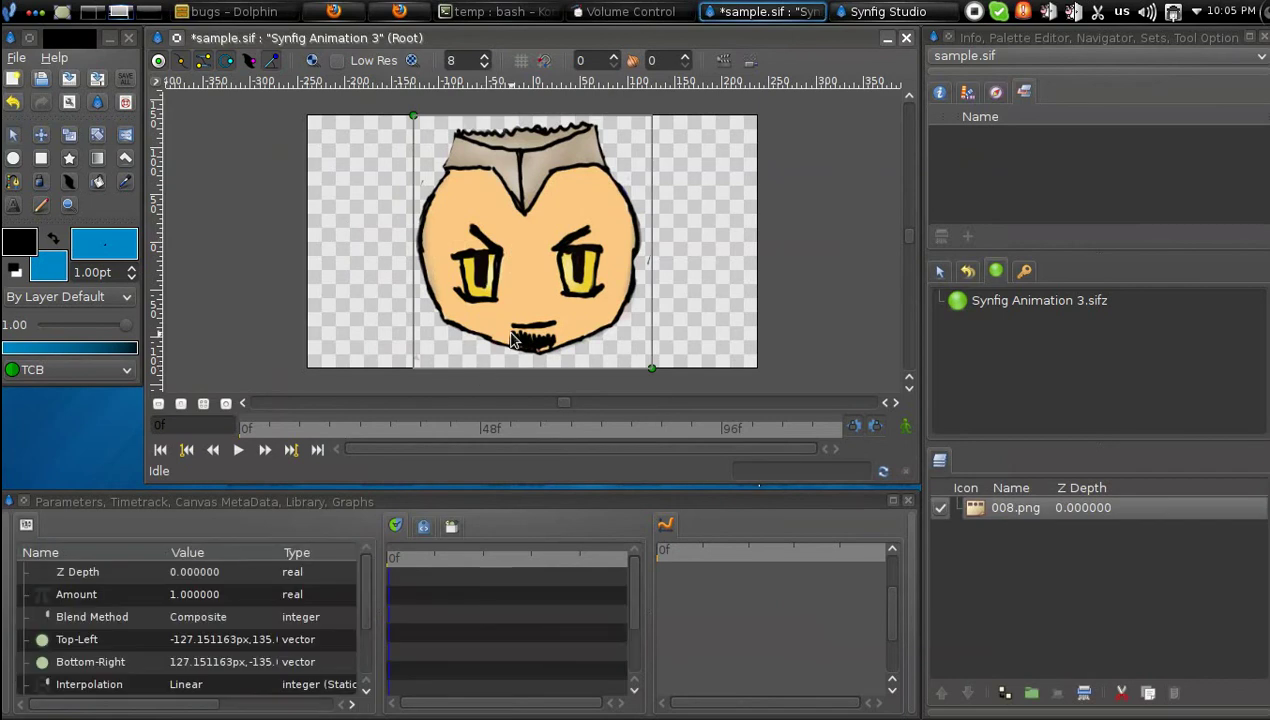
pyautogui.hotkey('ctrl', 's')
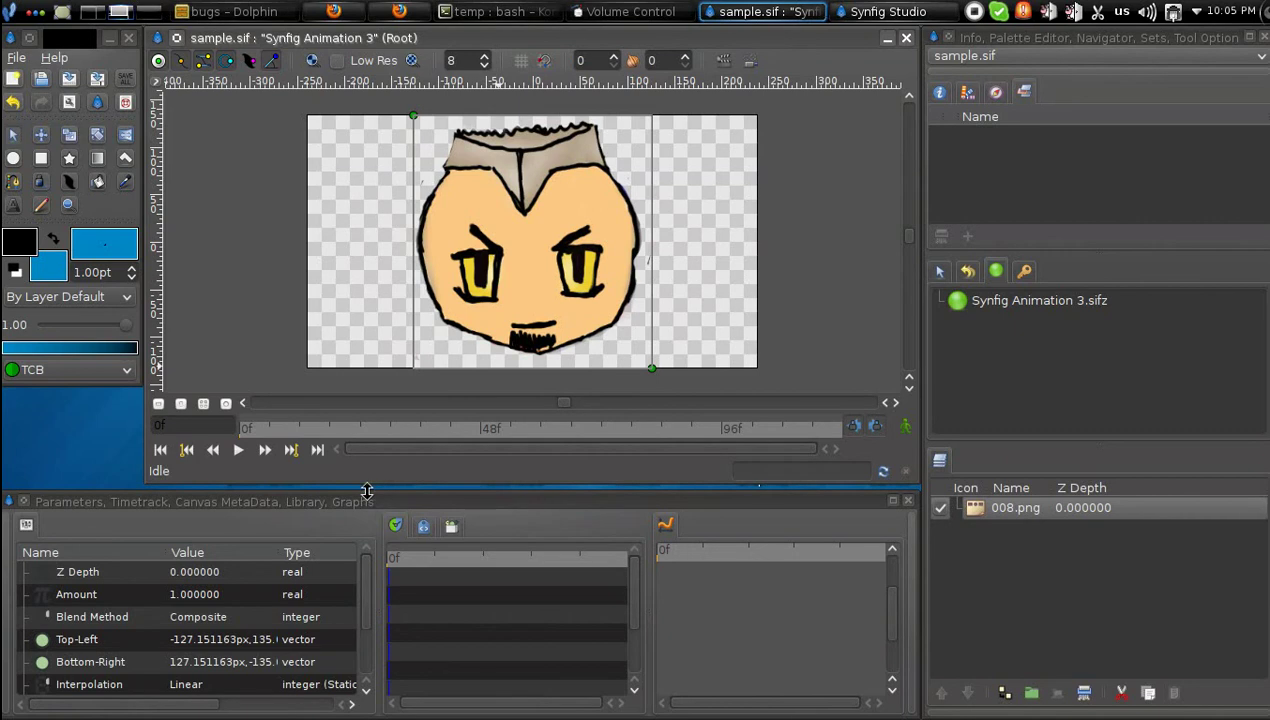
# - Examine the Filename parameter of the imported 008.png layer, adjusting the parameters area to reach it
pyautogui.moveTo(367, 490); pyautogui.dragTo(365, 484)
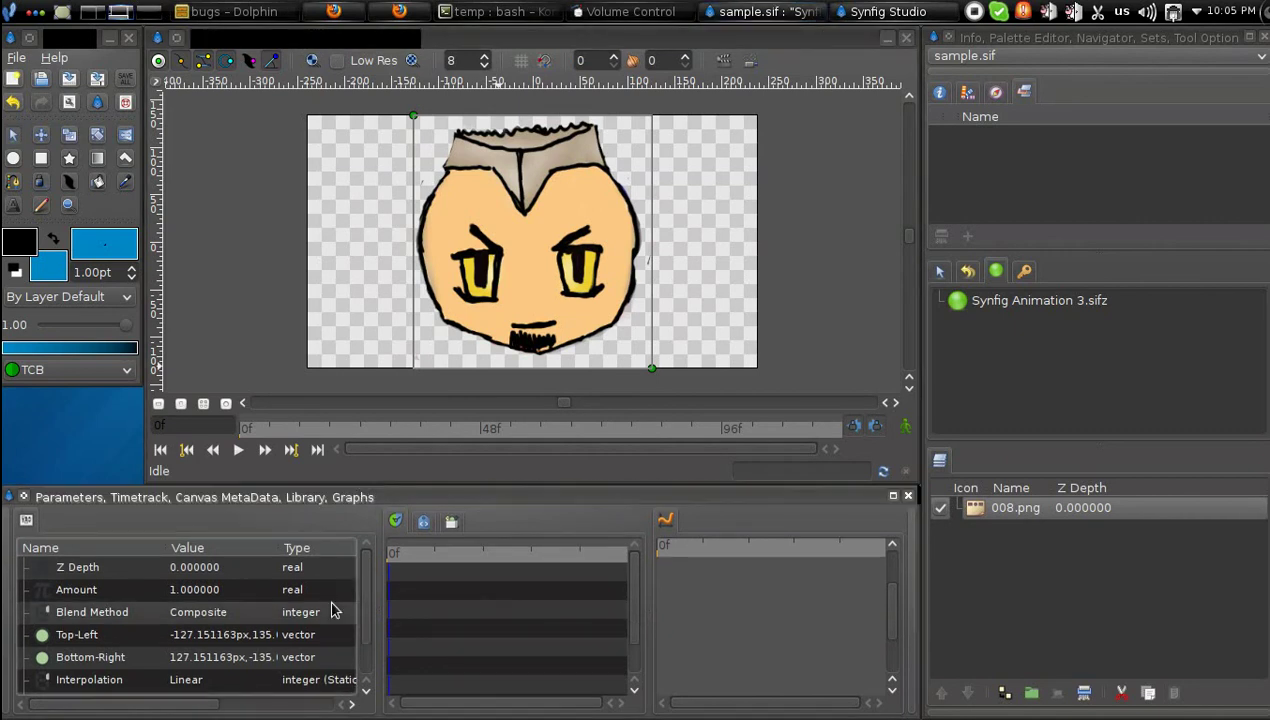
pyautogui.scroll(-2, 368, 657)
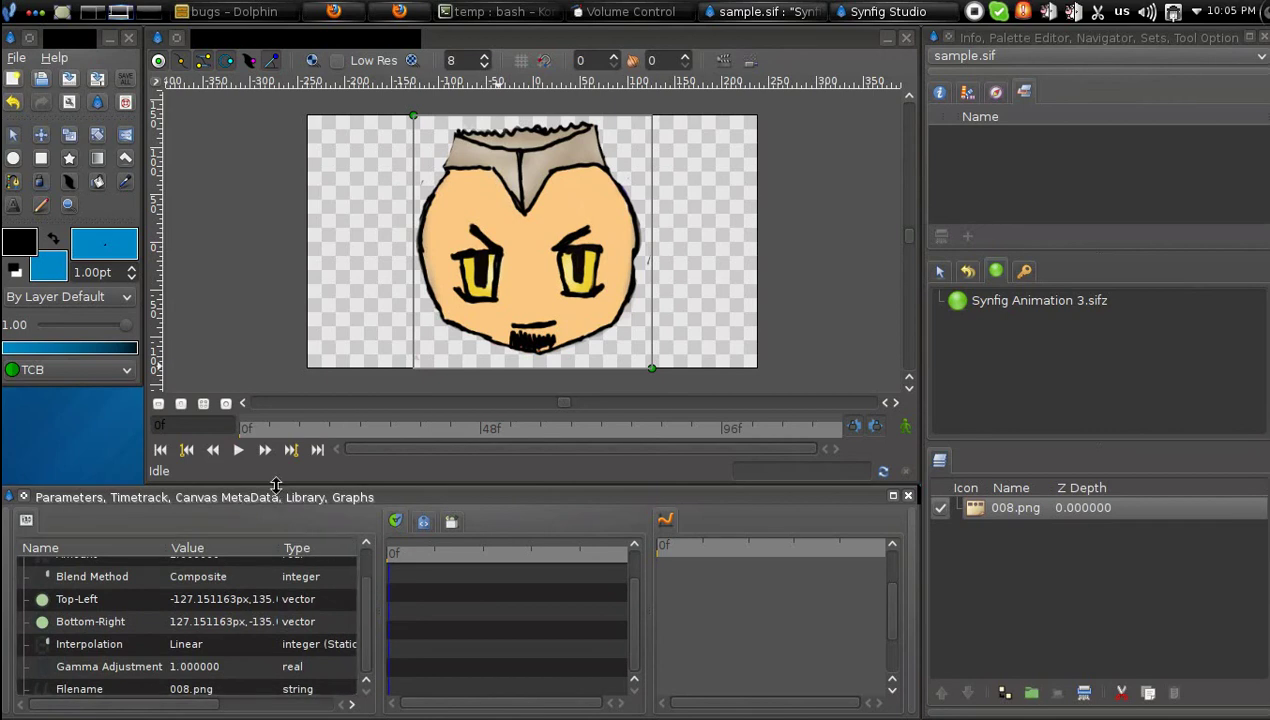
pyautogui.moveTo(276, 484); pyautogui.dragTo(276, 454)
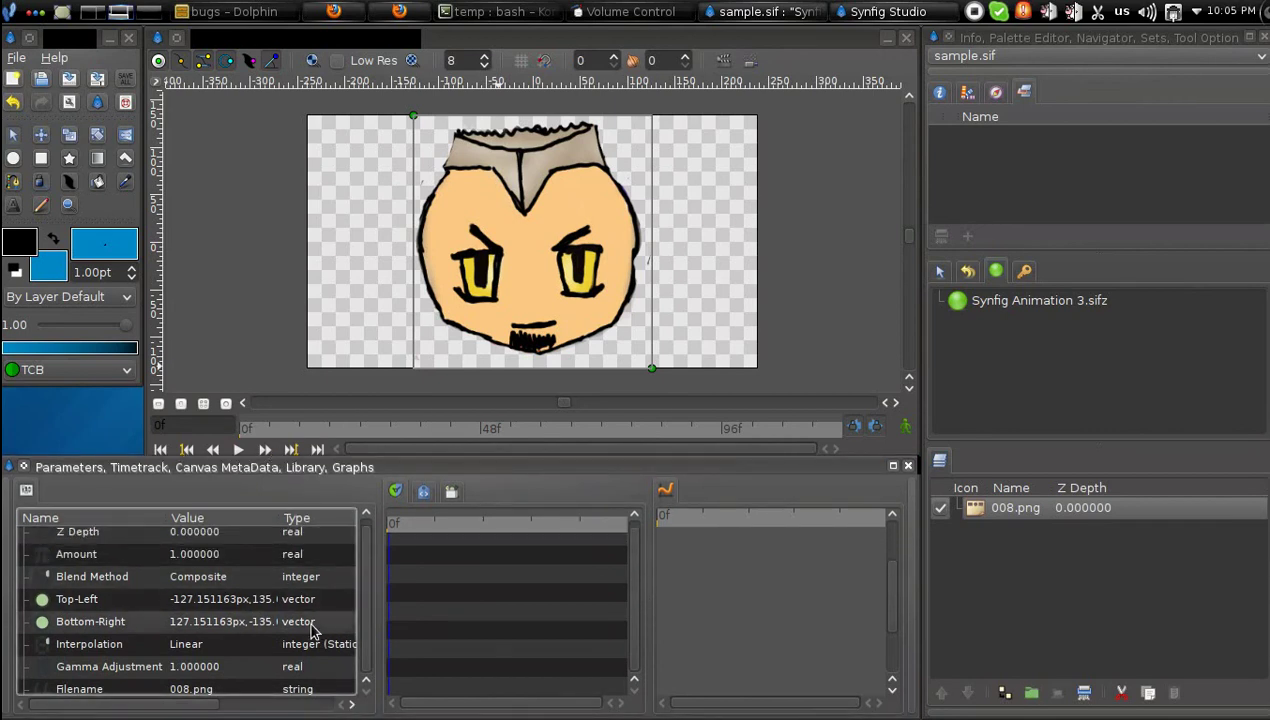
pyautogui.click(126, 692)
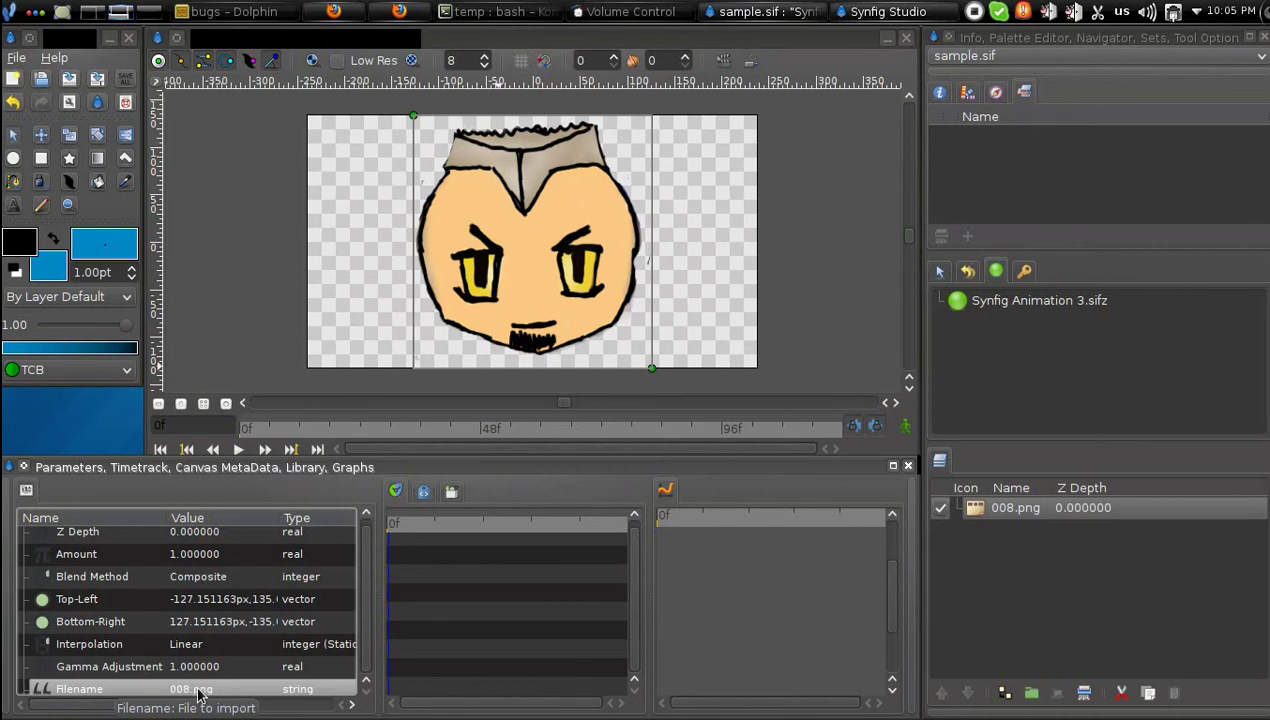
pyautogui.moveTo(287, 456)
pyautogui.mouseDown()
pyautogui.moveTo(291, 484)
pyautogui.moveTo(290, 444)
pyautogui.moveTo(291, 468)
pyautogui.mouseUp()
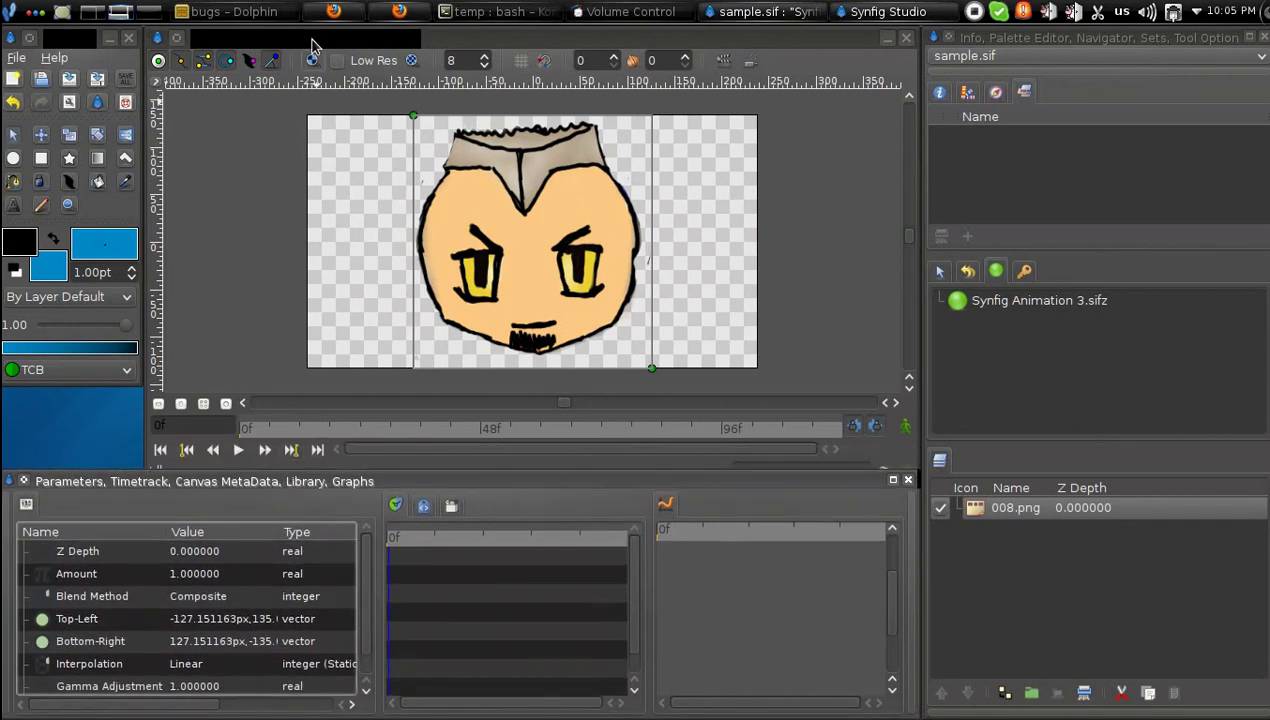
# - Close the animation, switch to the Dolphin file manager and view sample.sif in KWrite, closing the editor again
pyautogui.click(906, 38)
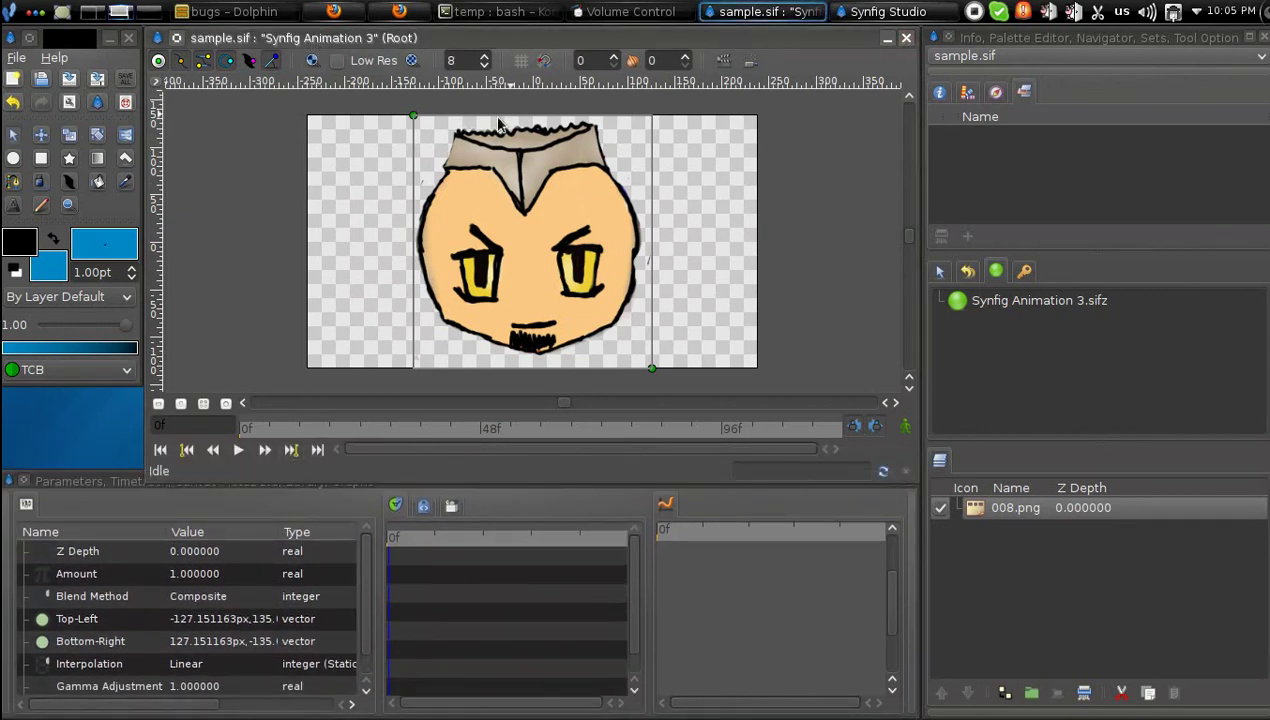
pyautogui.click(257, 10)
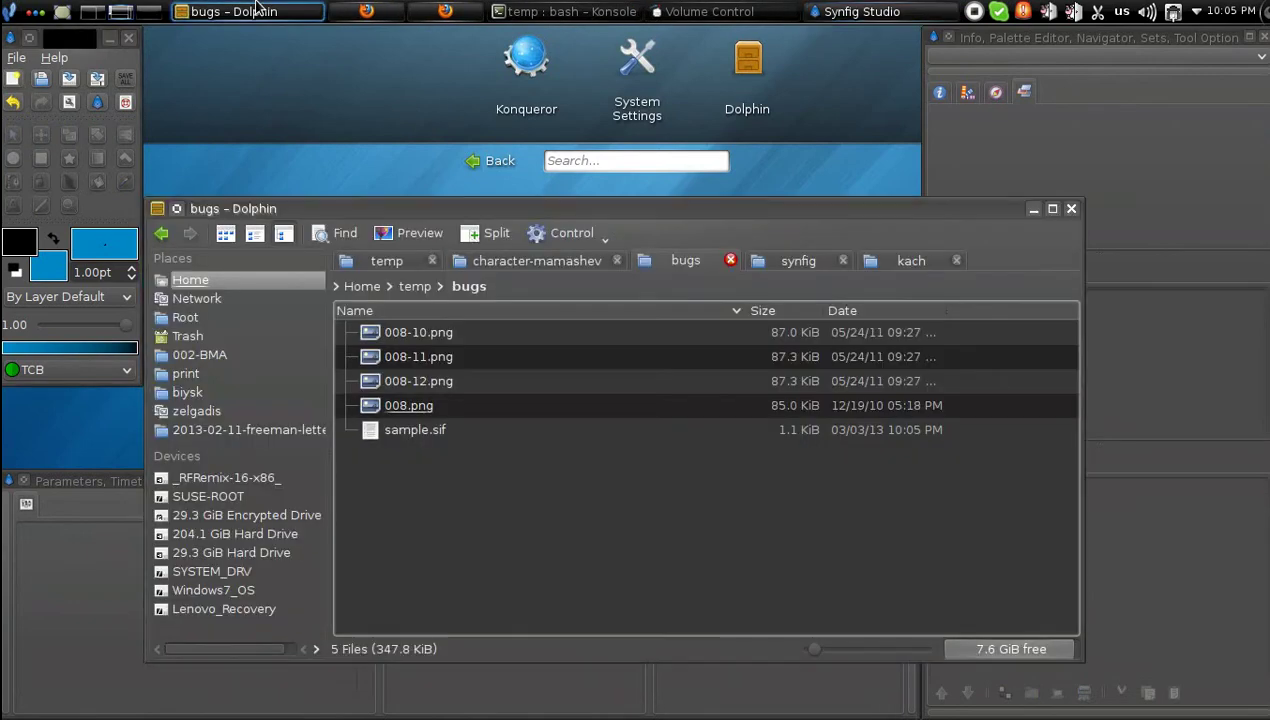
pyautogui.rightClick(420, 431)
pyautogui.moveTo(500, 569)
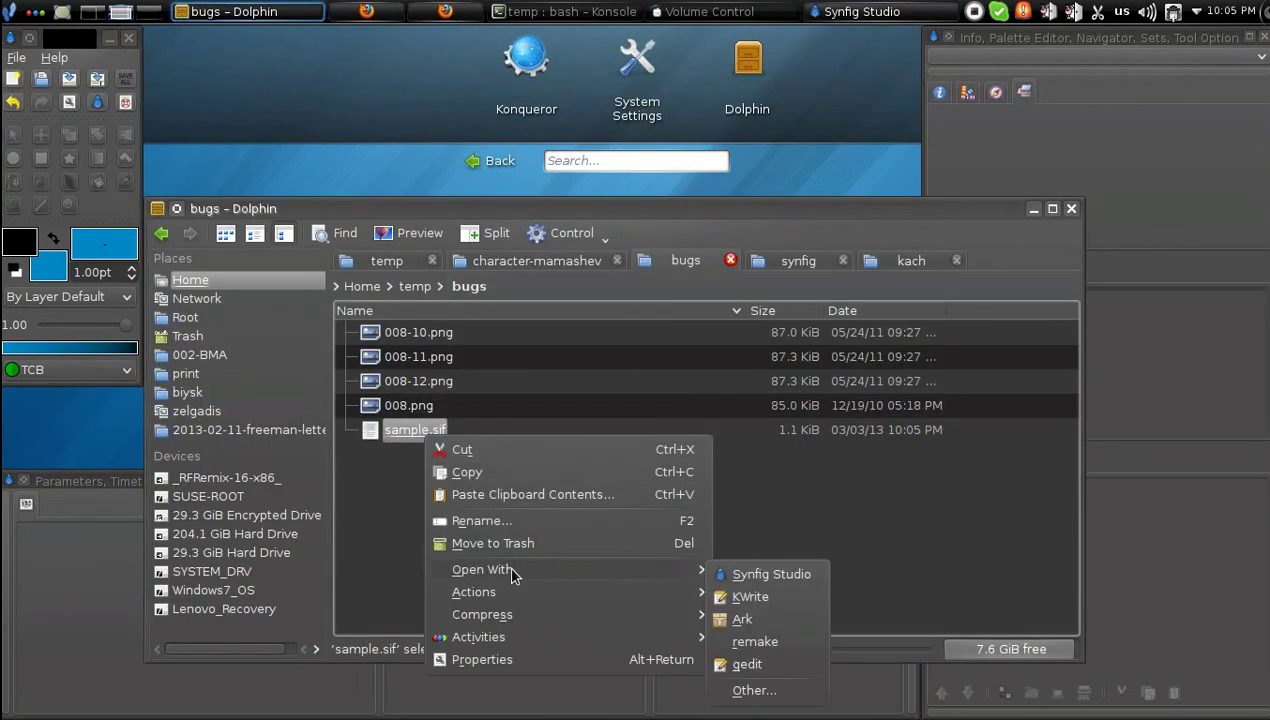
pyautogui.click(757, 600)
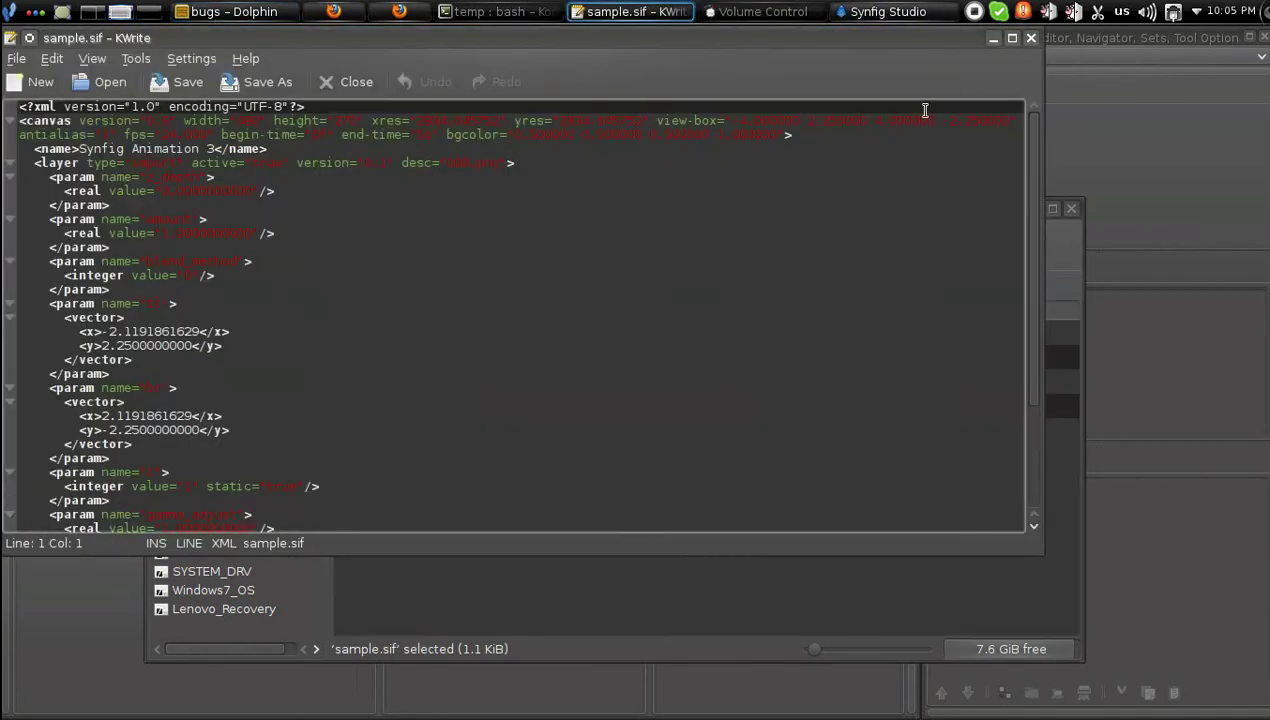
pyautogui.click(1030, 38)
# - Open sample.sif from the bugs folder with the custom application geany
pyautogui.rightClick(418, 433)
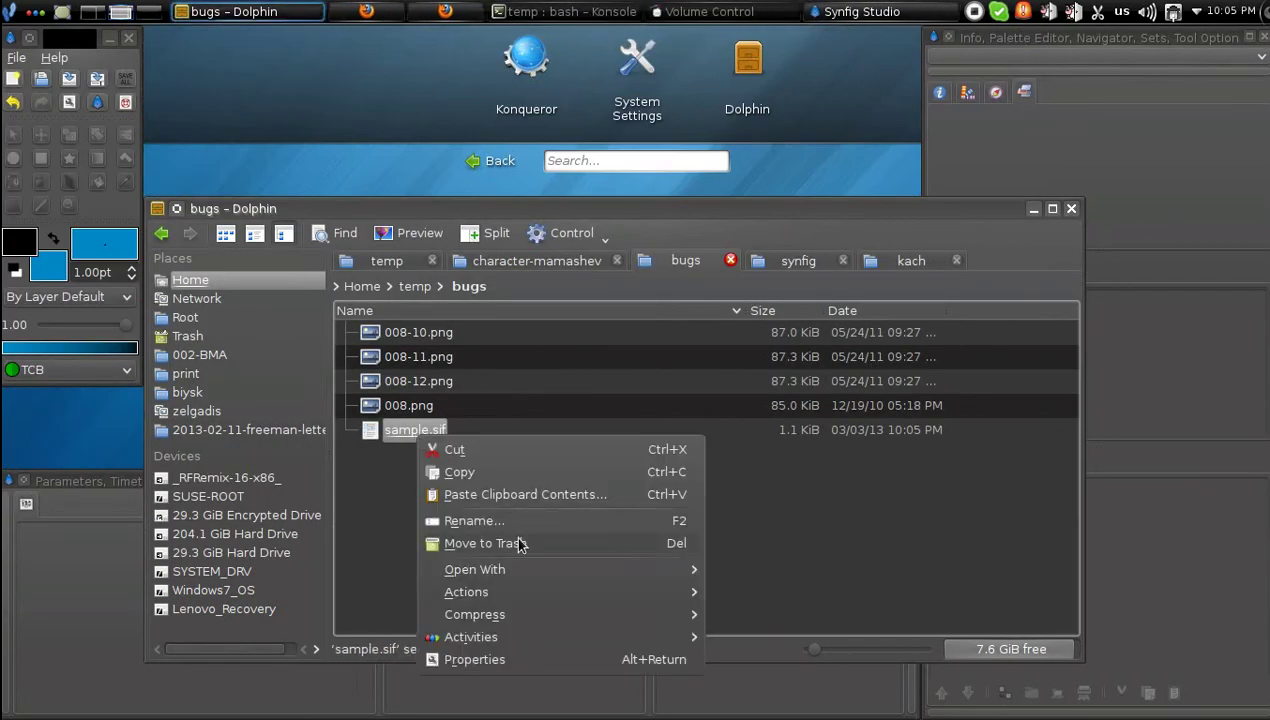
pyautogui.moveTo(496, 569)
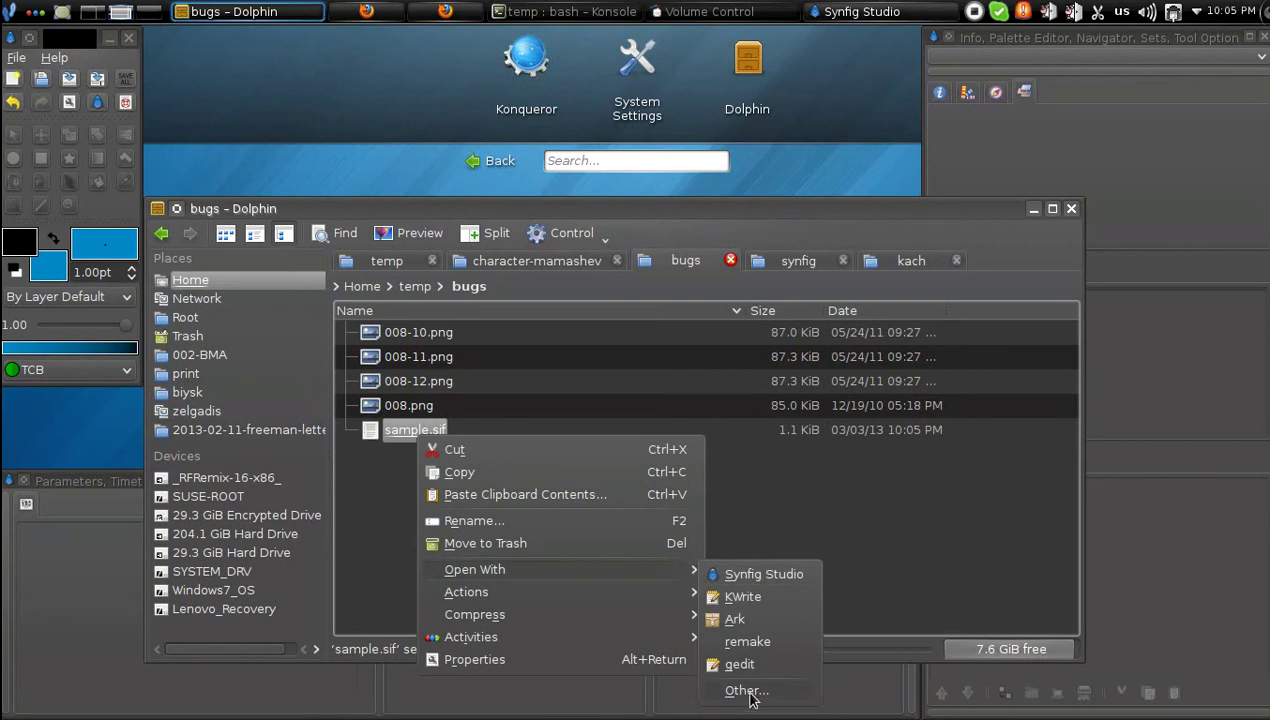
pyautogui.click(747, 690)
pyautogui.write('geany')
pyautogui.click(495, 563)
pyautogui.click(662, 590)
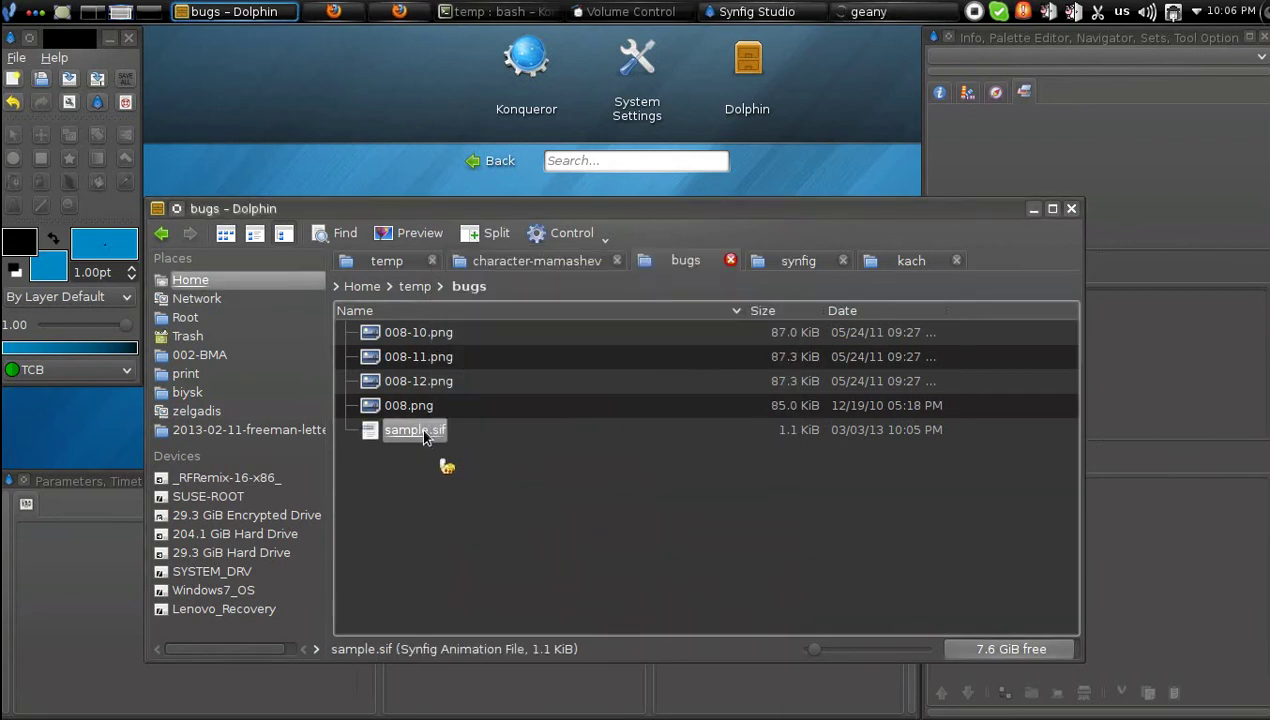
pyautogui.rightClick(424, 436)
pyautogui.click(491, 48)
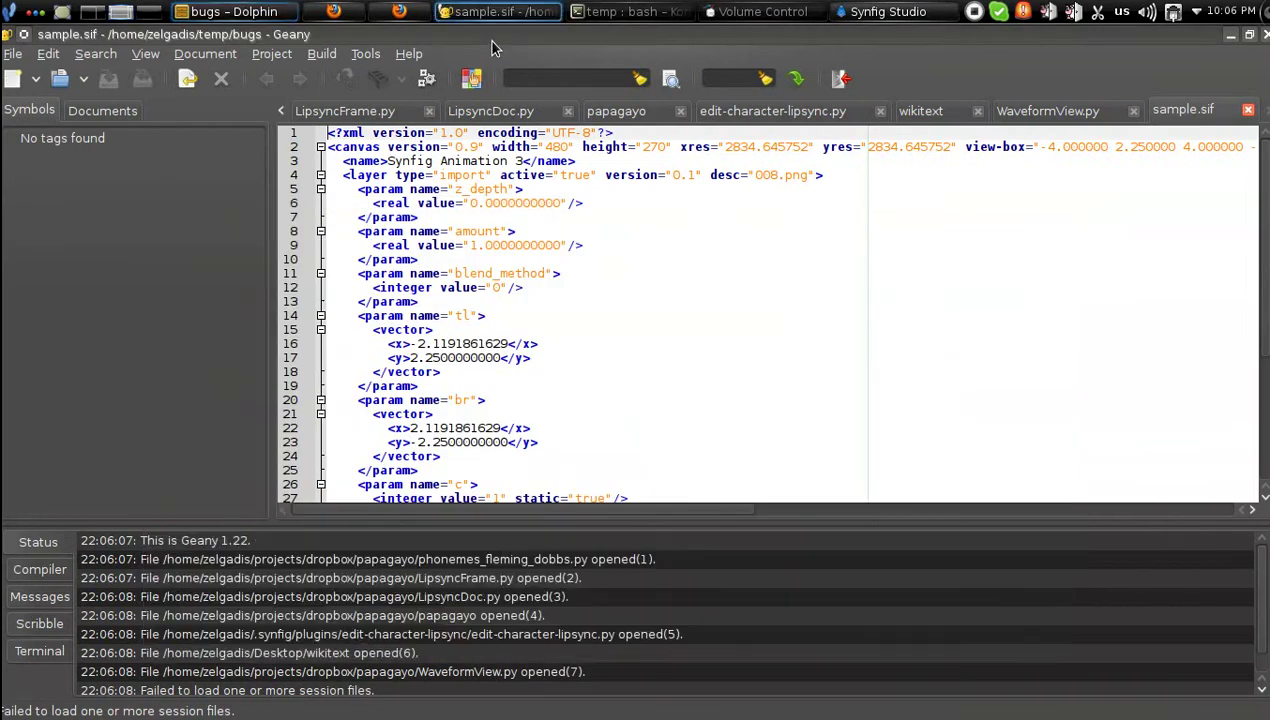
# - Highlight the 008.png value of the filename parameter in sample.sif and close the editor
pyautogui.scroll(-5, 541, 287)
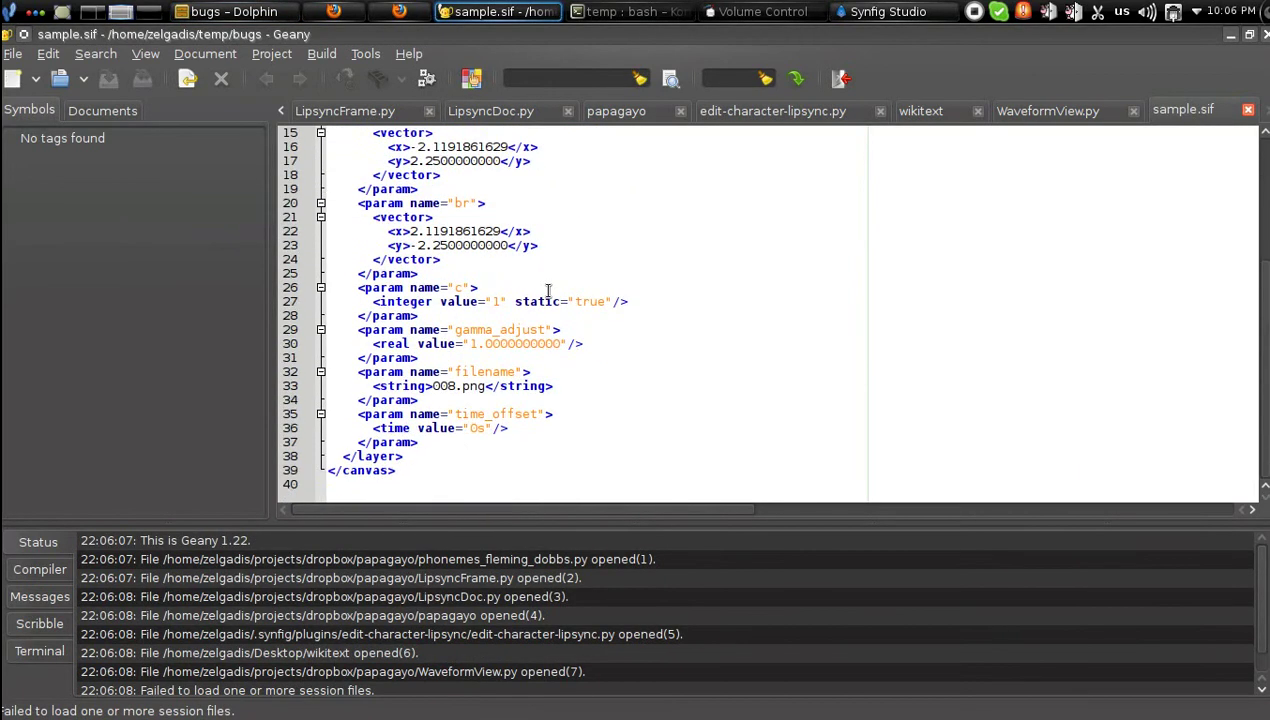
pyautogui.moveTo(432, 386); pyautogui.dragTo(479, 390)
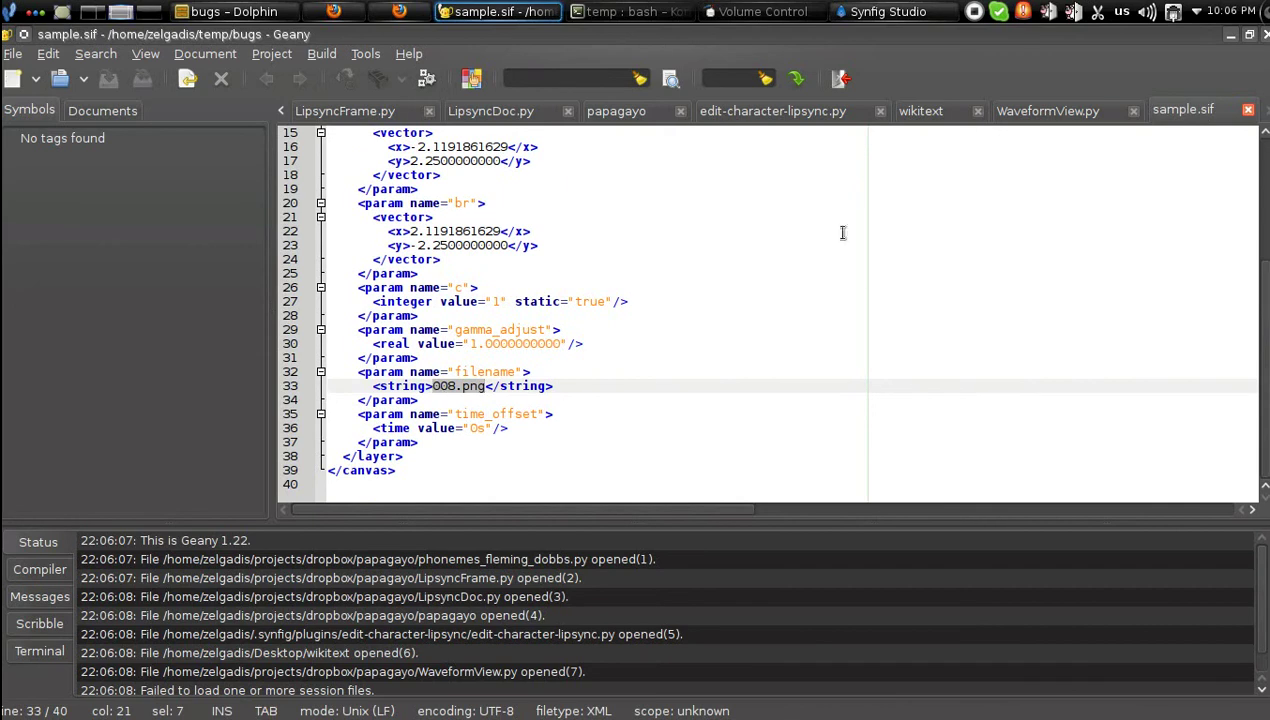
pyautogui.click(1265, 36)
# - Edit the file type settings of sample.sif, moving Synfig Studio above geany in the application preference order
pyautogui.rightClick(418, 432)
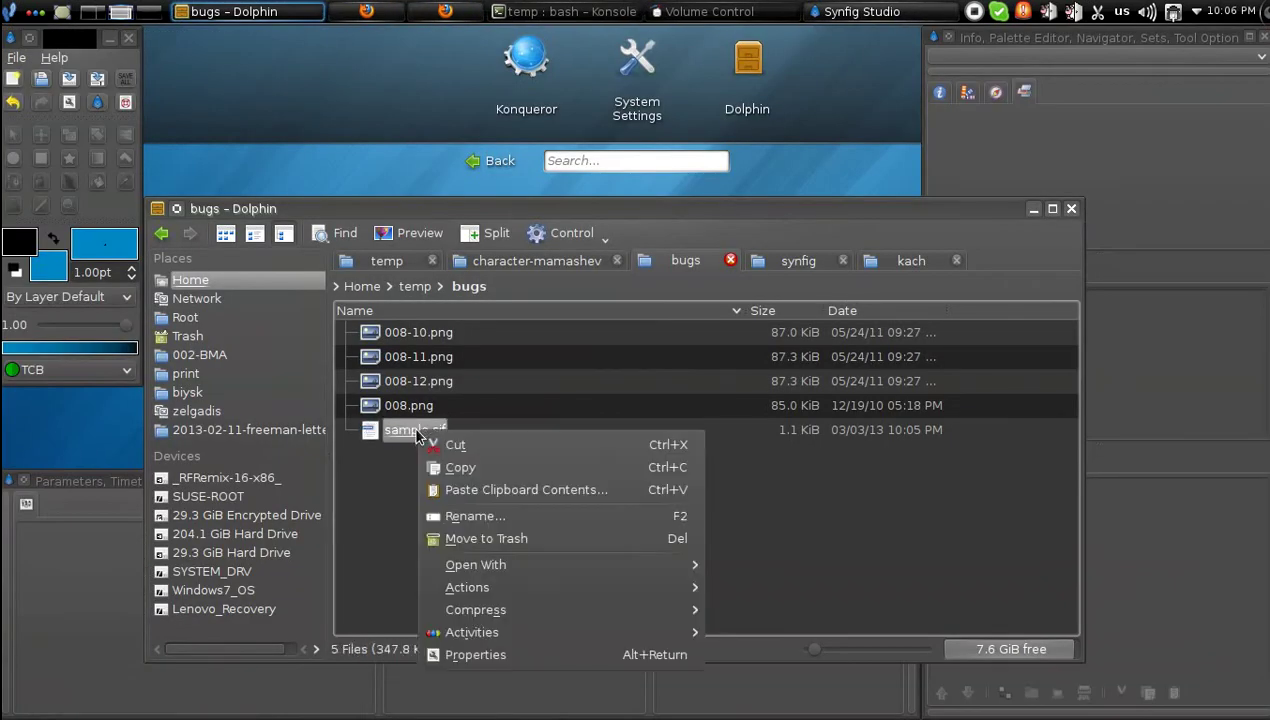
pyautogui.click(484, 655)
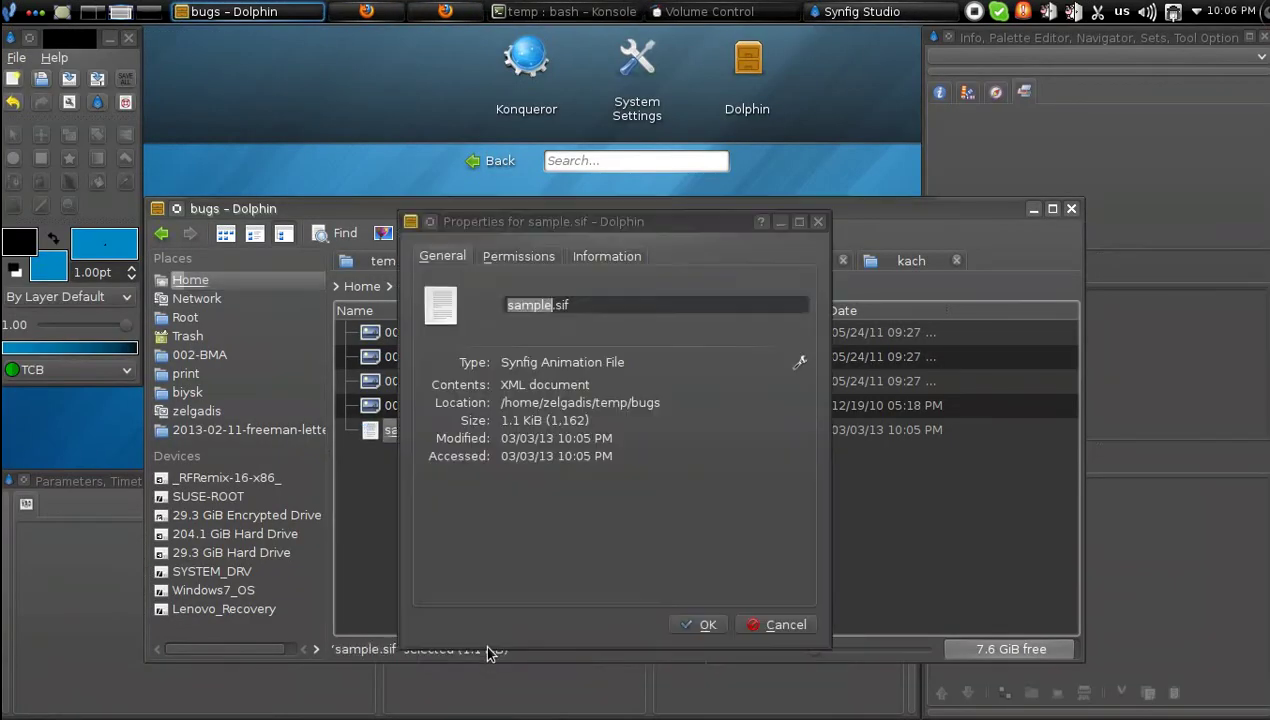
pyautogui.click(801, 361)
pyautogui.click(487, 456)
pyautogui.click(777, 450)
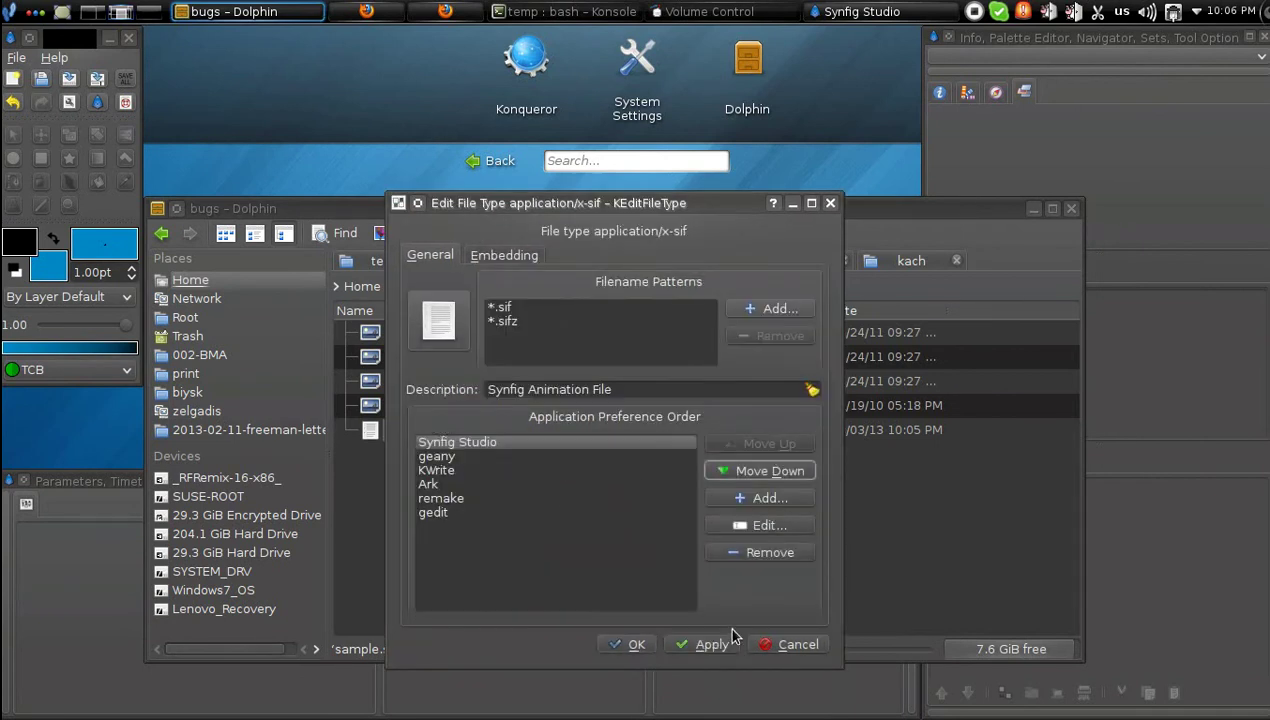
pyautogui.click(645, 646)
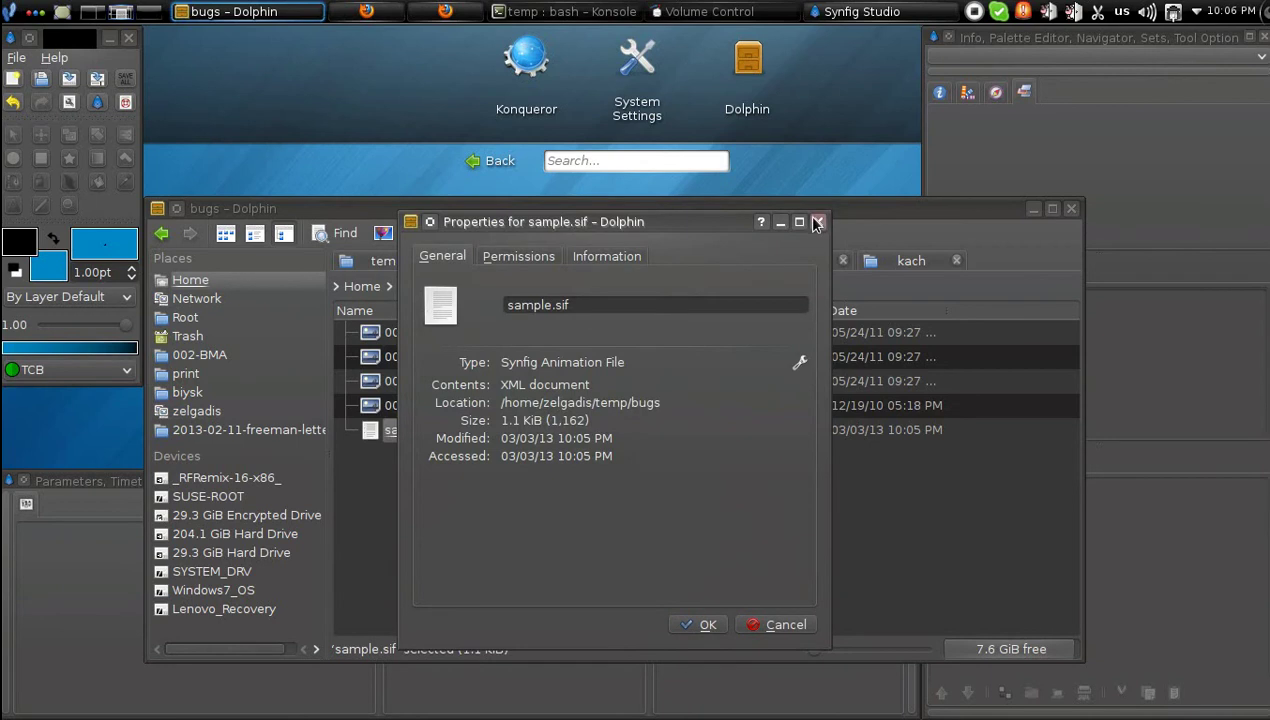
# - Close the properties of sample.sif and open the file from the bugs folder in Synfig Studio
pyautogui.click(817, 222)
pyautogui.click(502, 528)
pyautogui.click(415, 438)
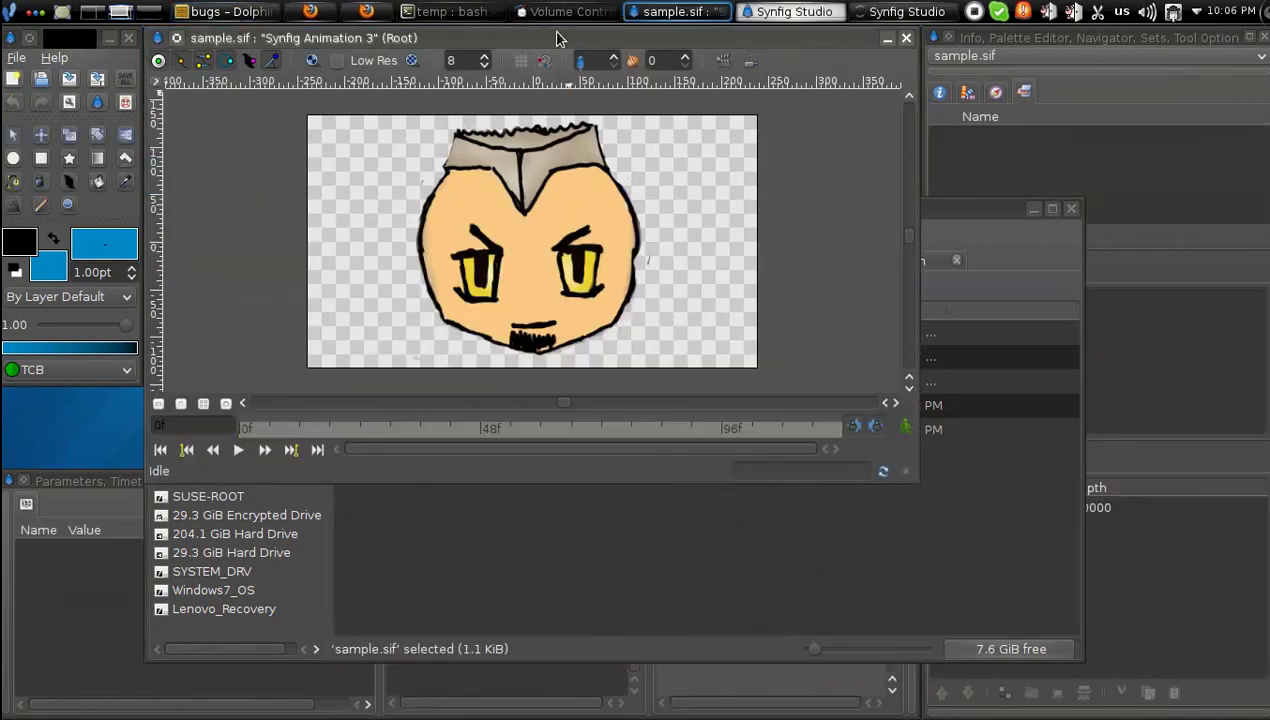
# - Create a new folder named test inside the bugs folder in Dolphin
pyautogui.click(450, 488)
pyautogui.rightClick(450, 488)
pyautogui.moveTo(549, 248)
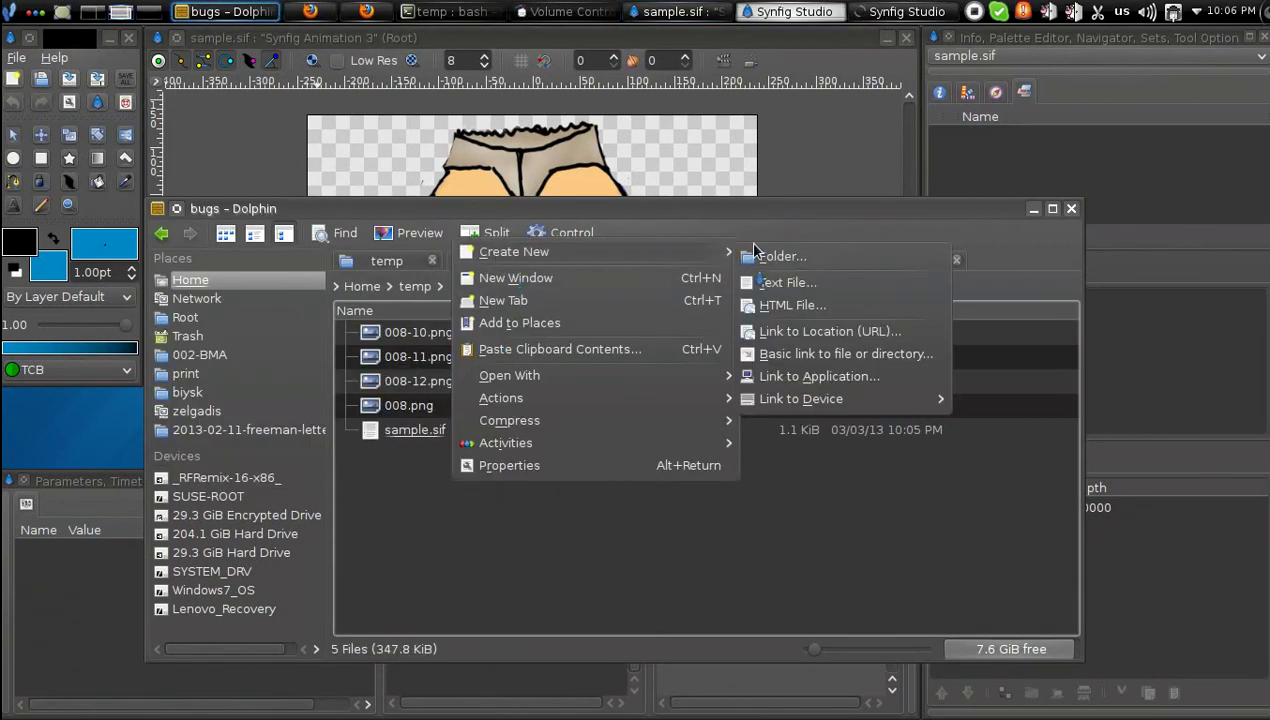
pyautogui.click(780, 256)
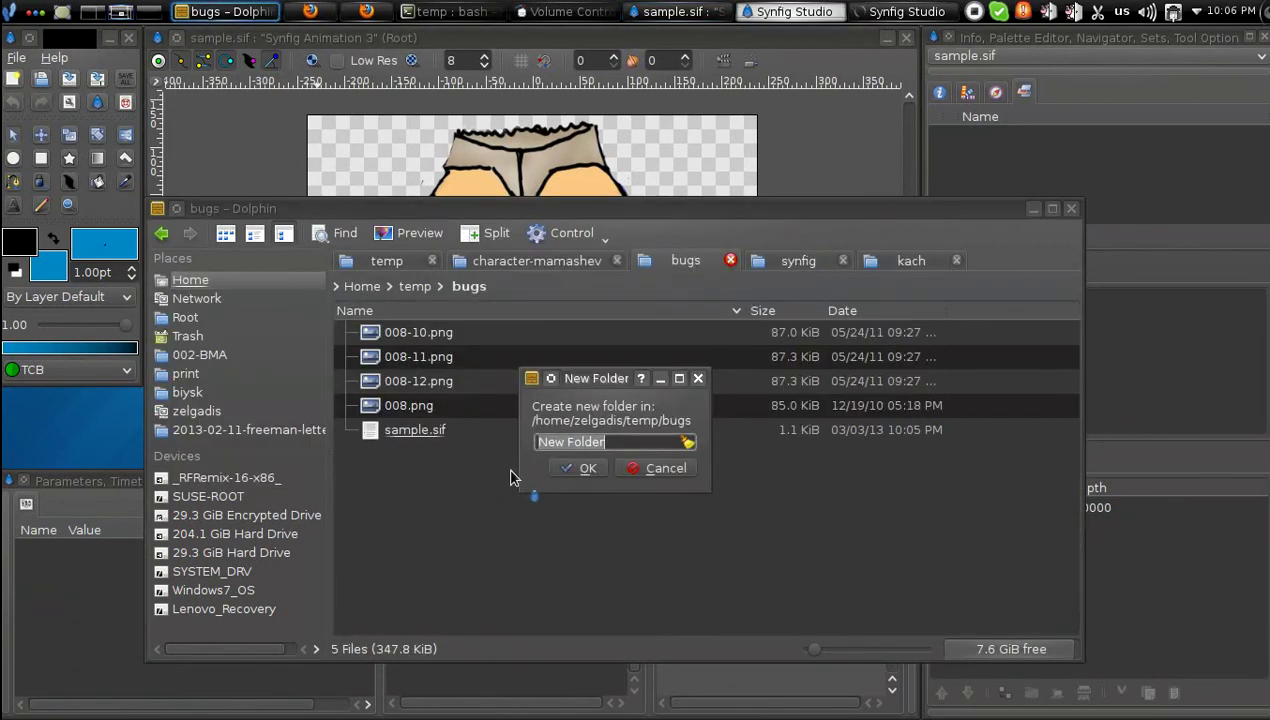
pyautogui.write('test')
pyautogui.press('Return')
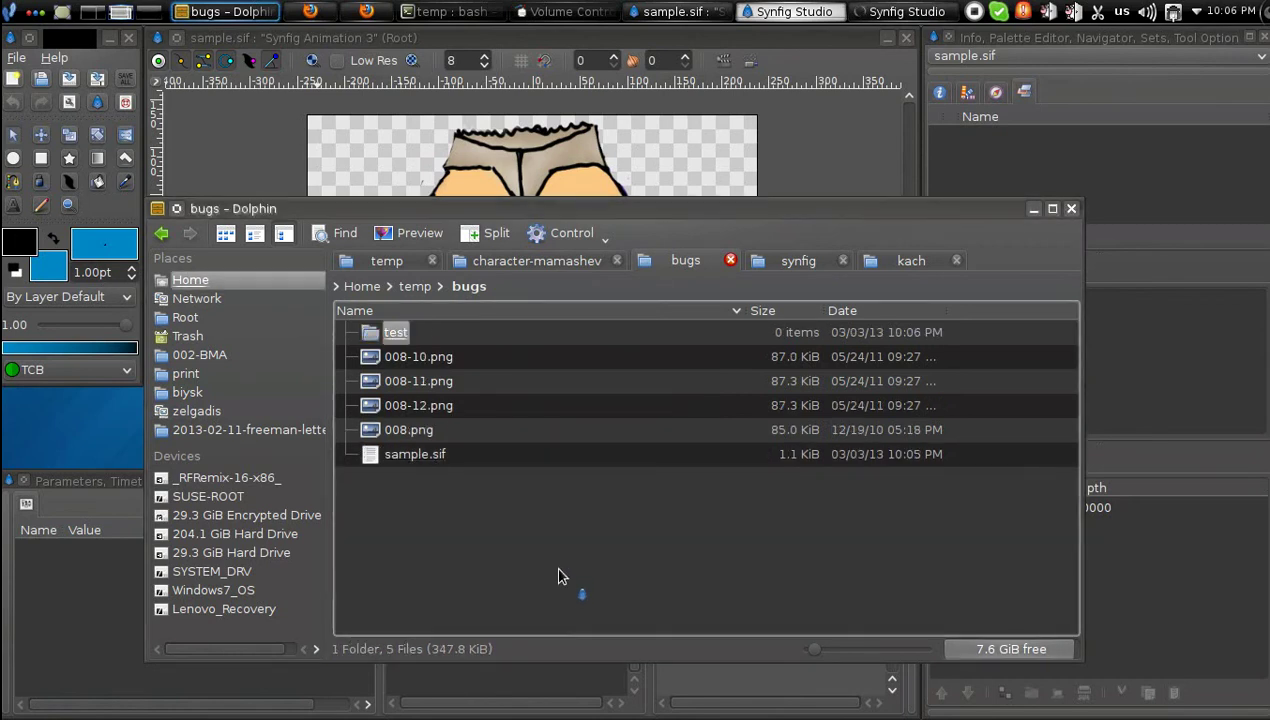
# - Save the open animation in Synfig Studio as sample.sif inside the new test folder
pyautogui.click(156, 83)
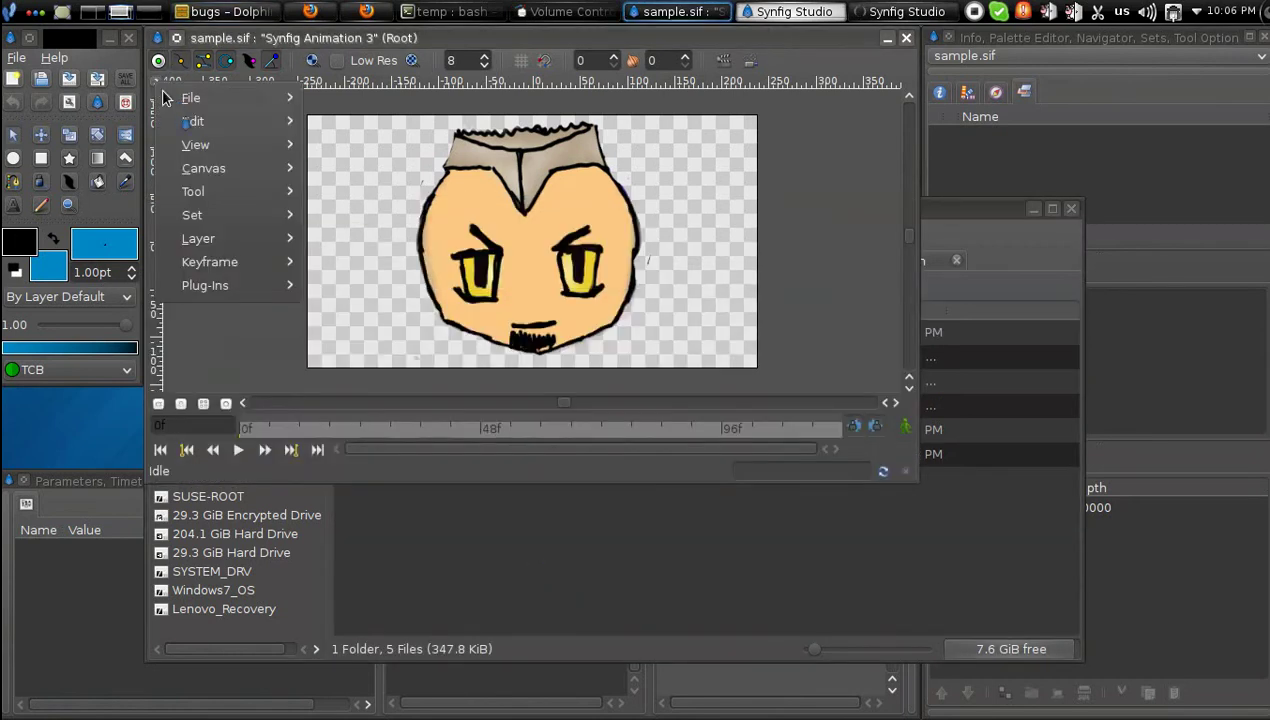
pyautogui.moveTo(180, 100)
pyautogui.click(368, 170)
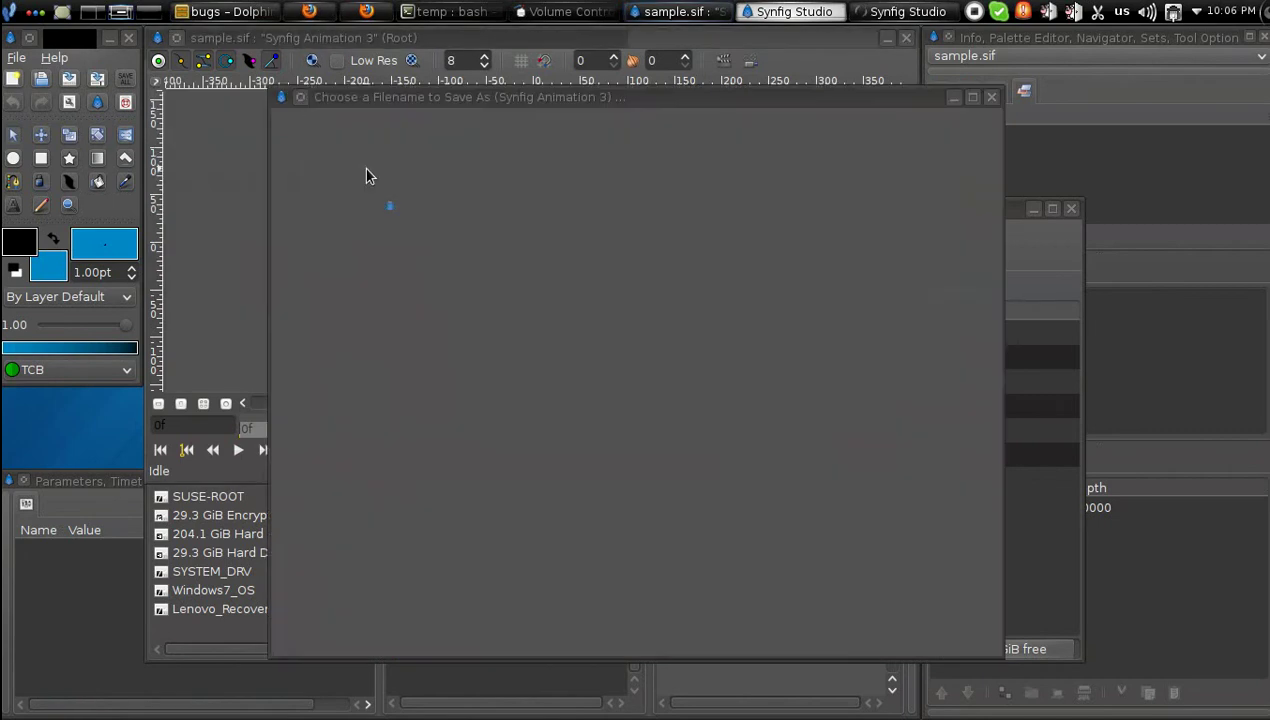
pyautogui.click(458, 238)
pyautogui.doubleClick(456, 236)
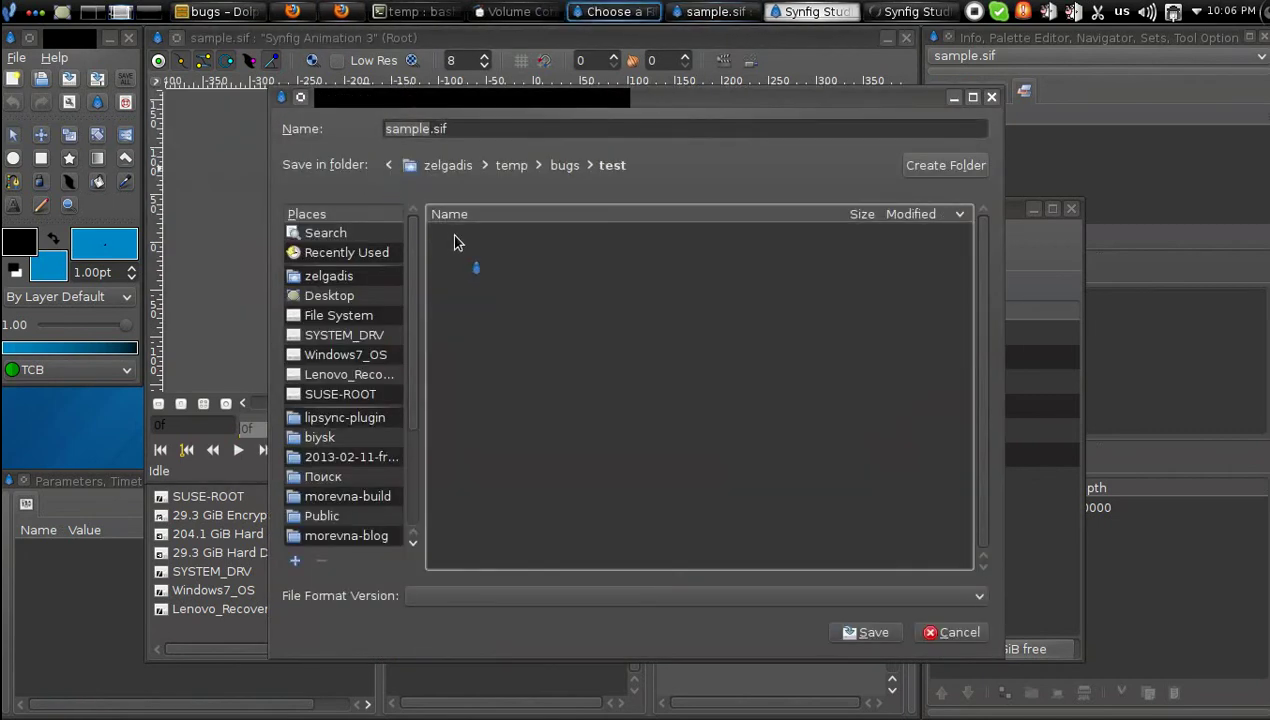
pyautogui.click(866, 632)
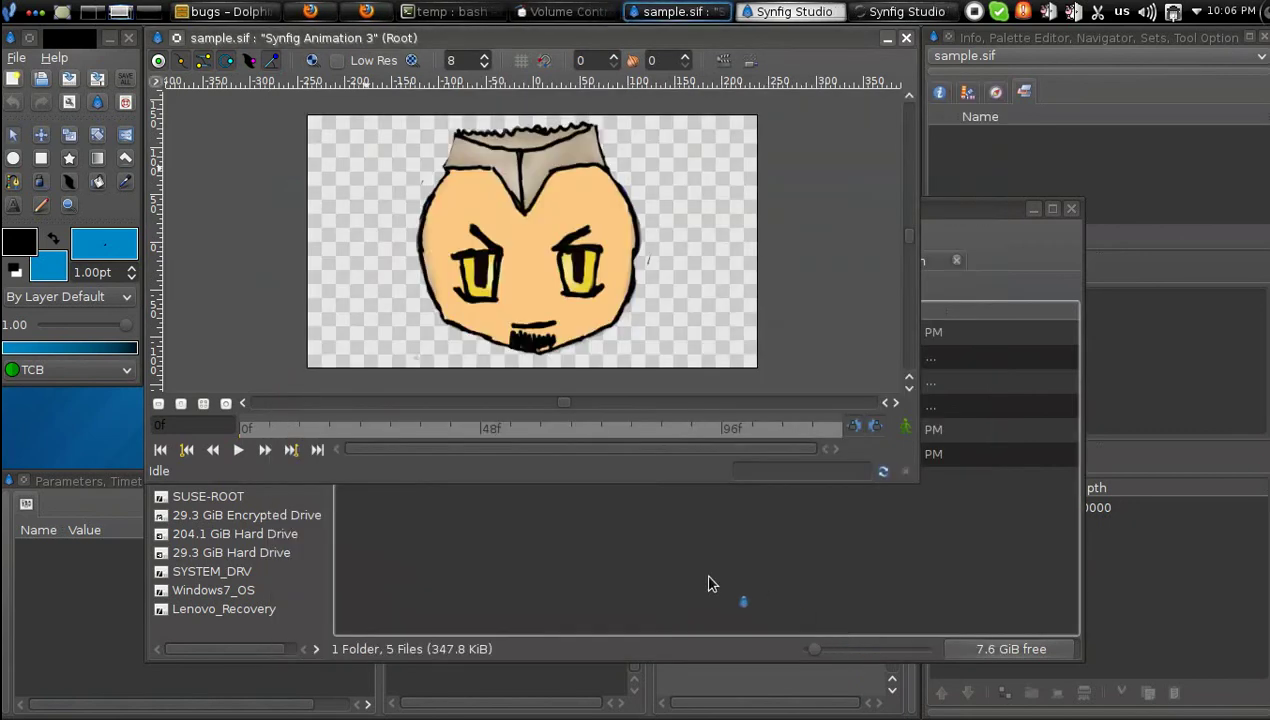
# - Locate the saved sample.sif in the test folder and examine the Filename parameter of the 008.png layer in Synfig Studio
pyautogui.click(665, 570)
pyautogui.click(398, 334)
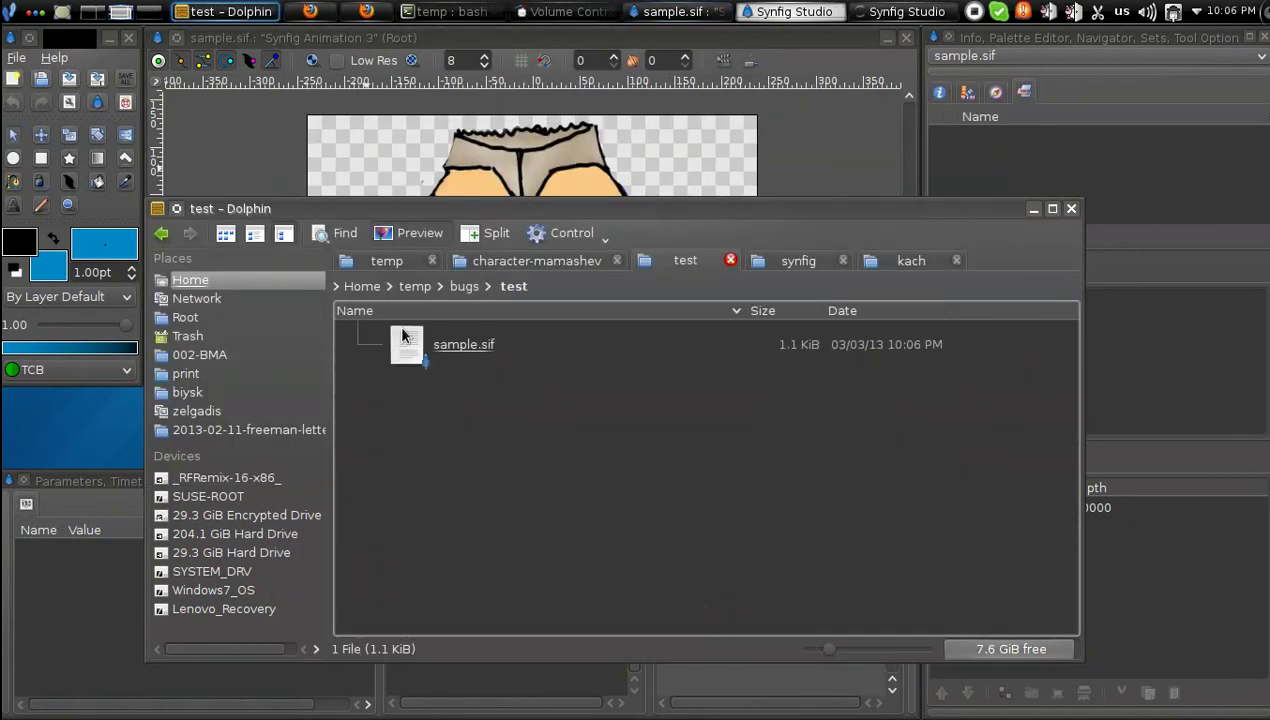
pyautogui.rightClick(455, 347)
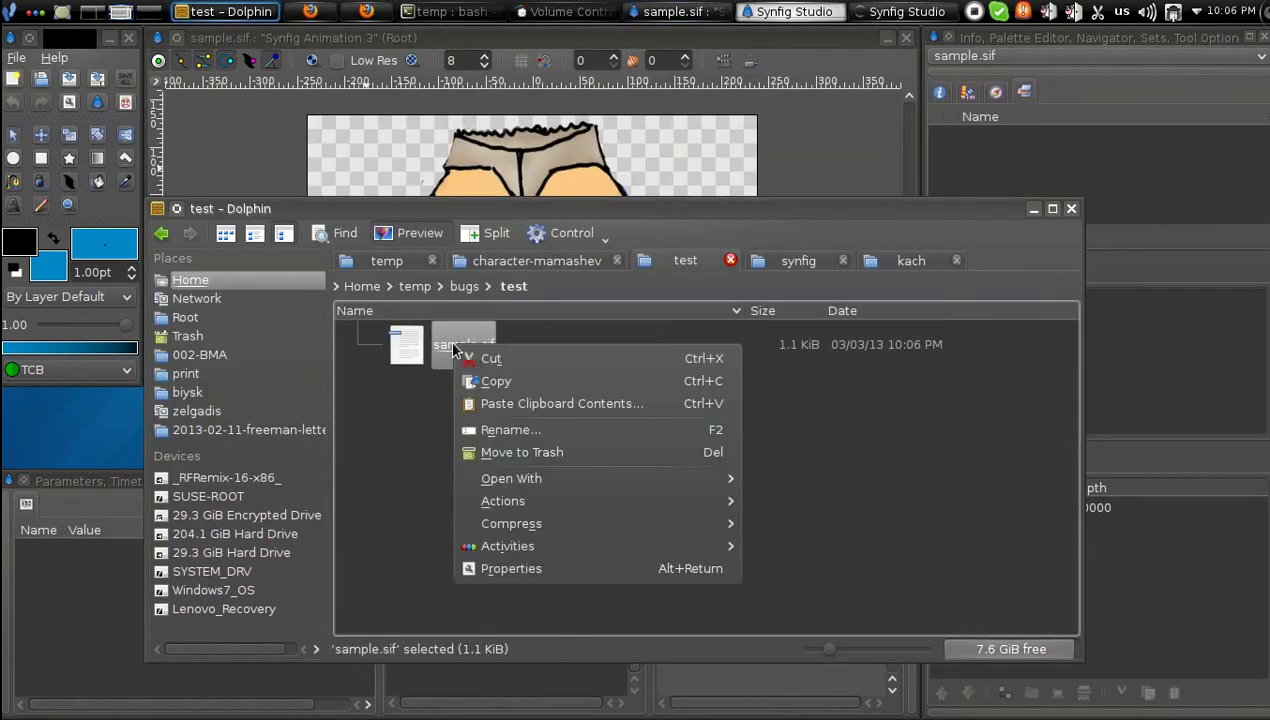
pyautogui.moveTo(516, 478)
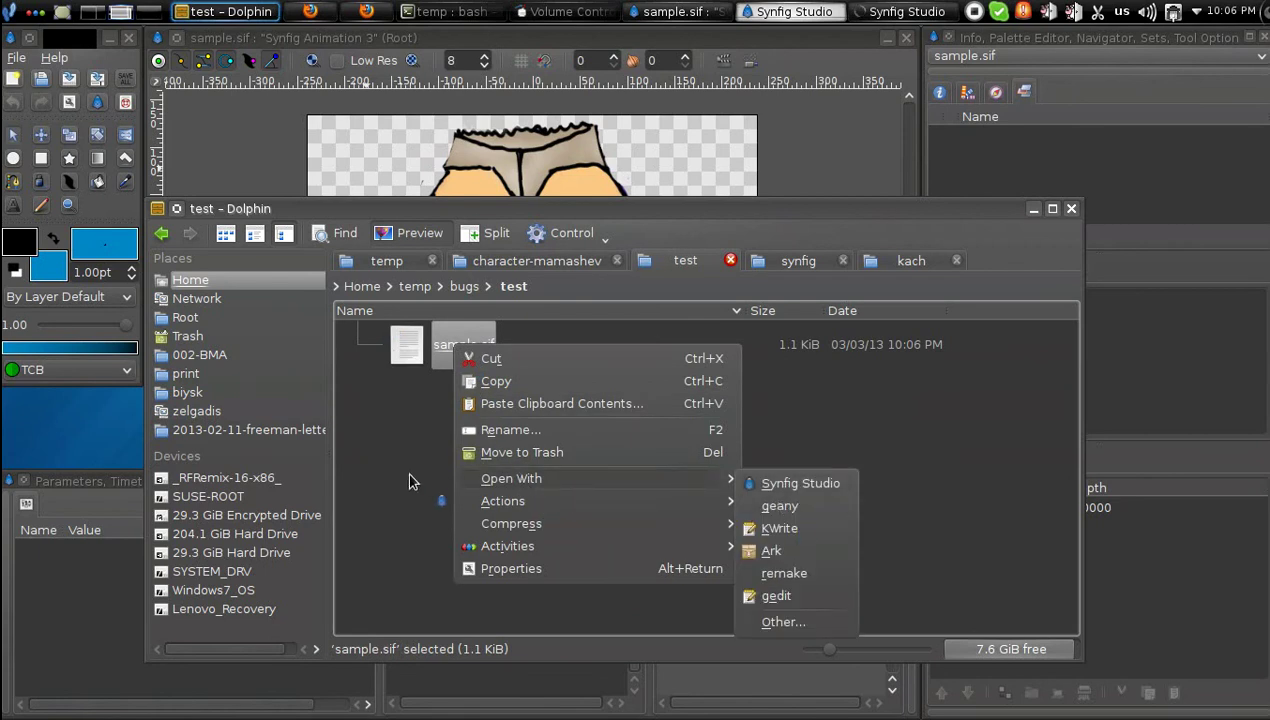
pyautogui.click(800, 483)
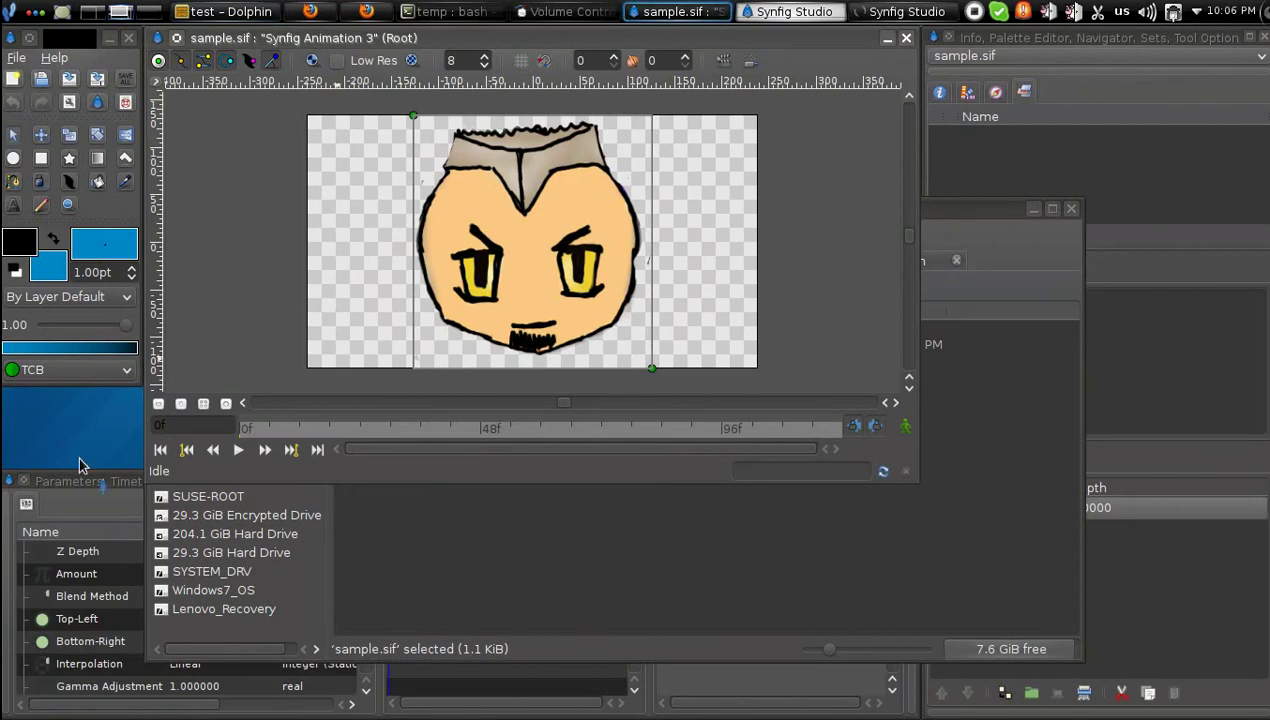
pyautogui.click(85, 479)
pyautogui.scroll(-2, 229, 650)
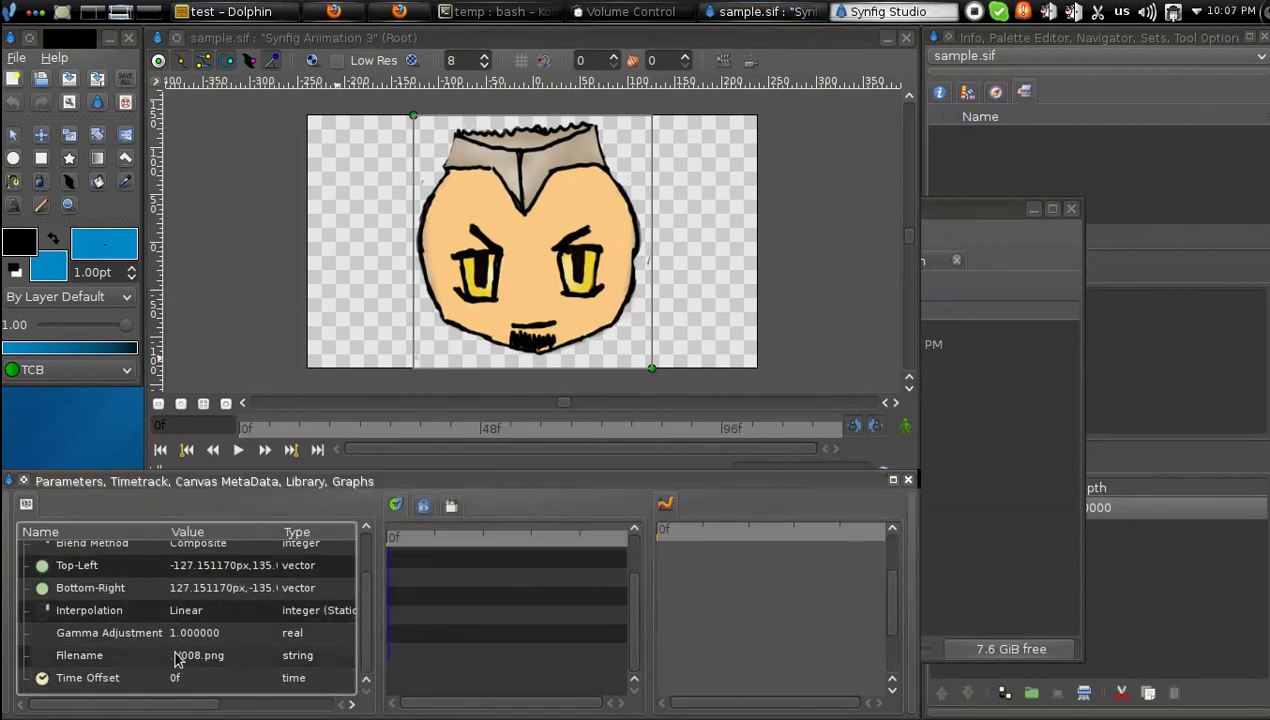
# - Open the test folder's sample.sif with geany and highlight the ../008.png value of its filename parameter
pyautogui.click(935, 428)
pyautogui.rightClick(436, 350)
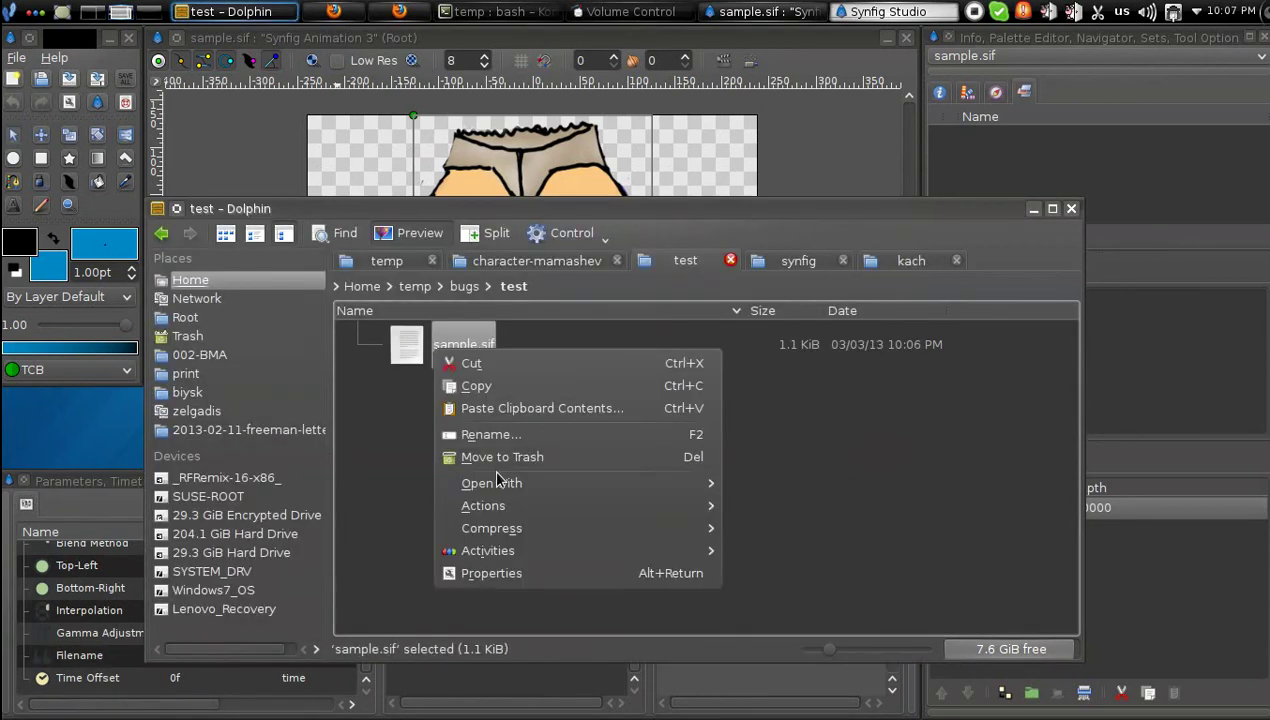
pyautogui.moveTo(535, 490)
pyautogui.click(758, 508)
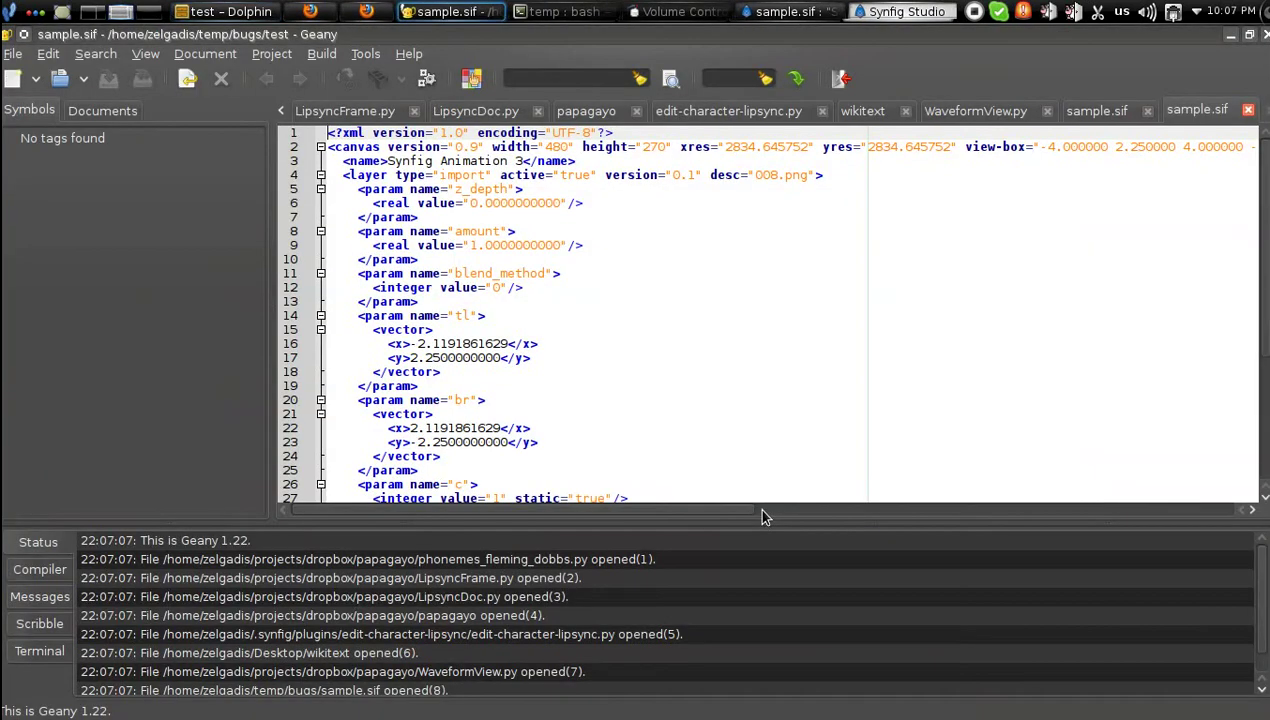
pyautogui.scroll(-5, 420, 386)
pyautogui.moveTo(435, 390); pyautogui.dragTo(507, 392)
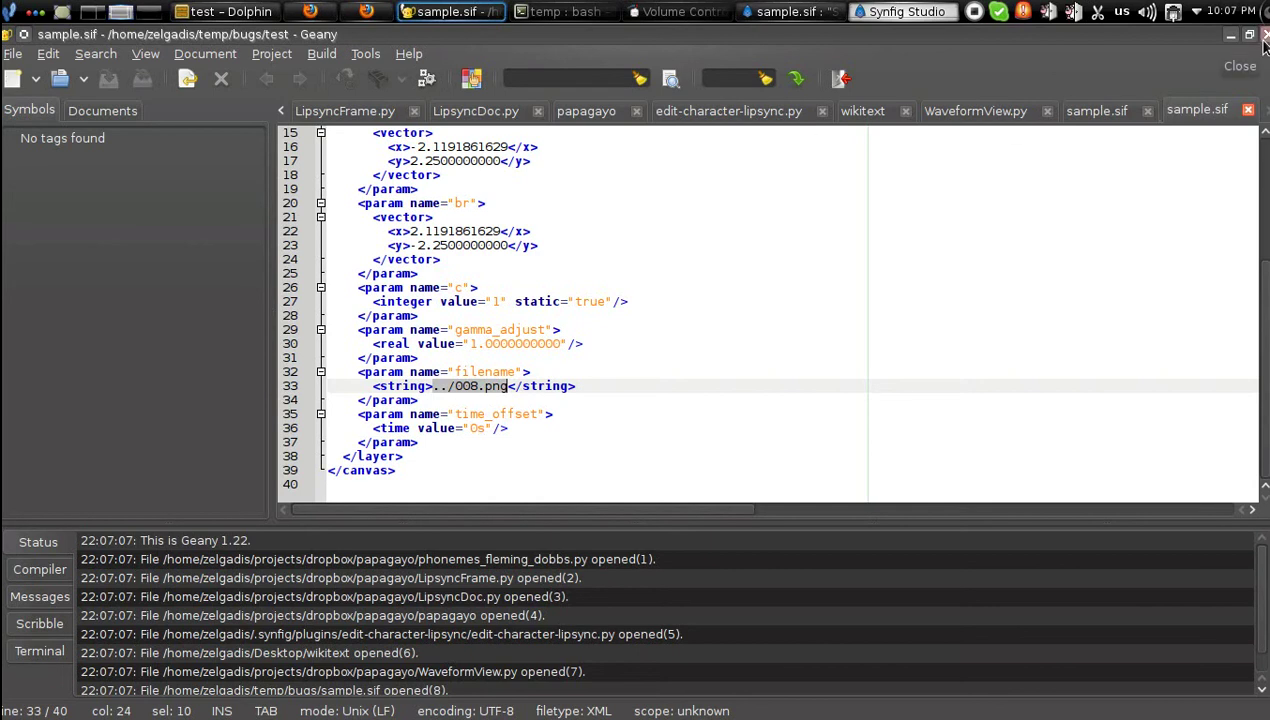
# - Close both sample.sif documents in Geany and exit the editor
pyautogui.click(1248, 109)
pyautogui.click(1247, 109)
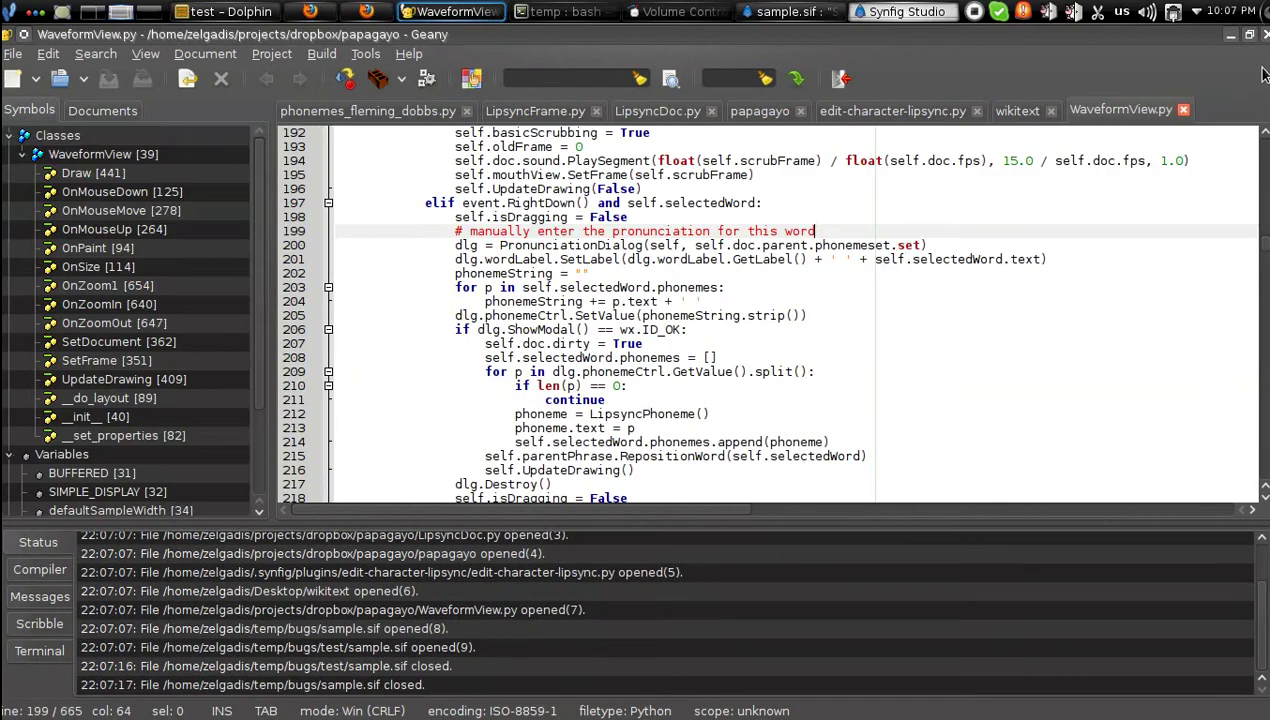
pyautogui.click(1262, 34)
# - Move sample.sif from the test folder to the trash and return to the bugs folder
pyautogui.rightClick(448, 362)
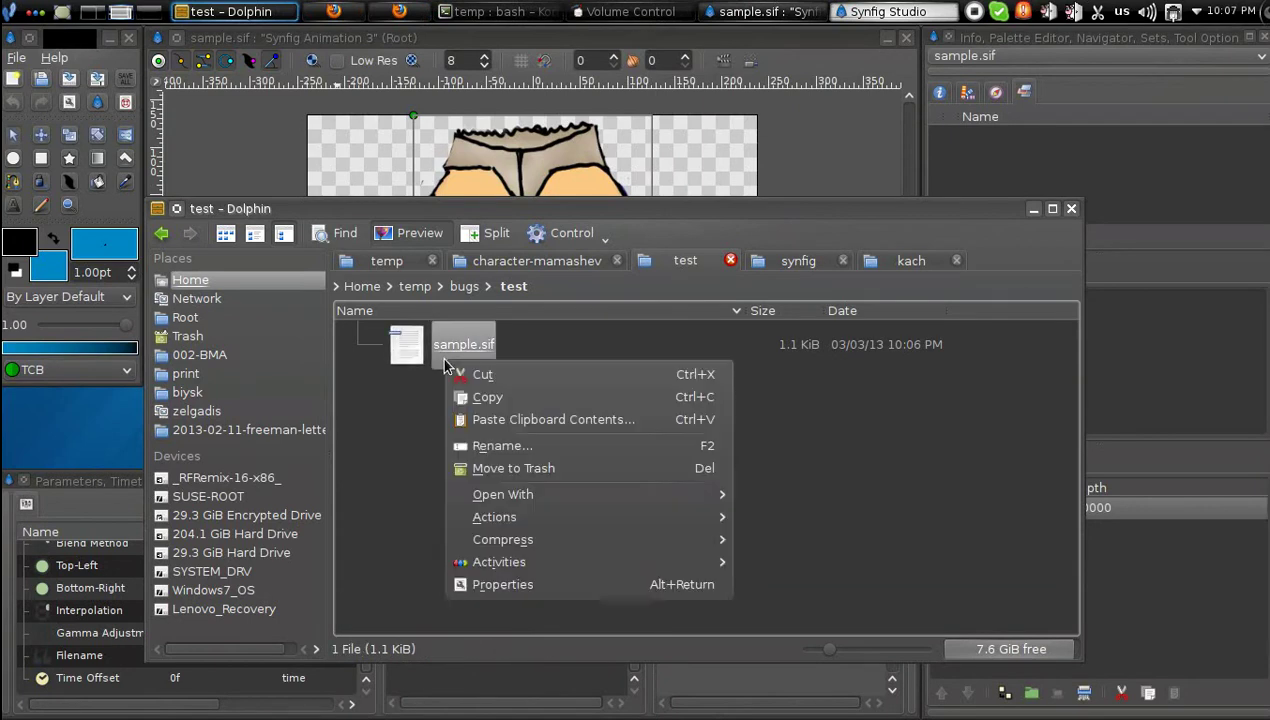
pyautogui.click(481, 469)
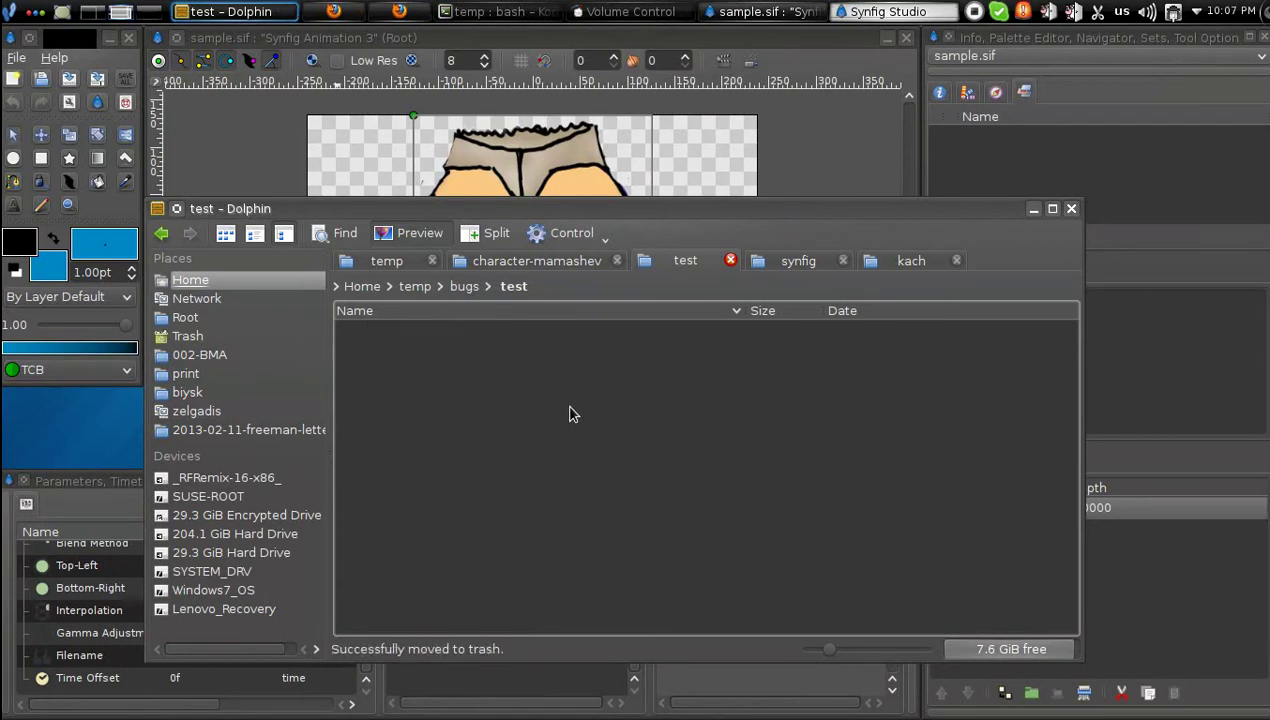
pyautogui.click(464, 286)
# - Close the current animation, reopen sample.sif from the bugs folder and show the 008.png layer's Filename parameter
pyautogui.click(907, 38)
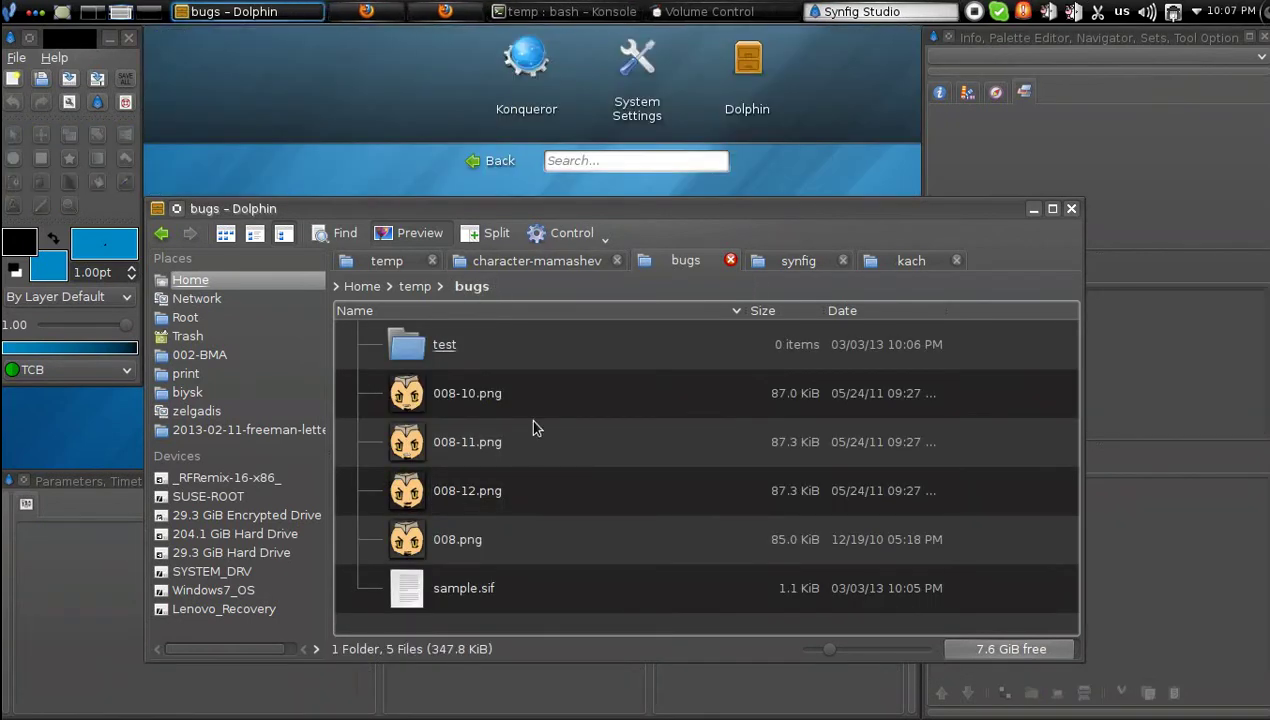
pyautogui.click(452, 597)
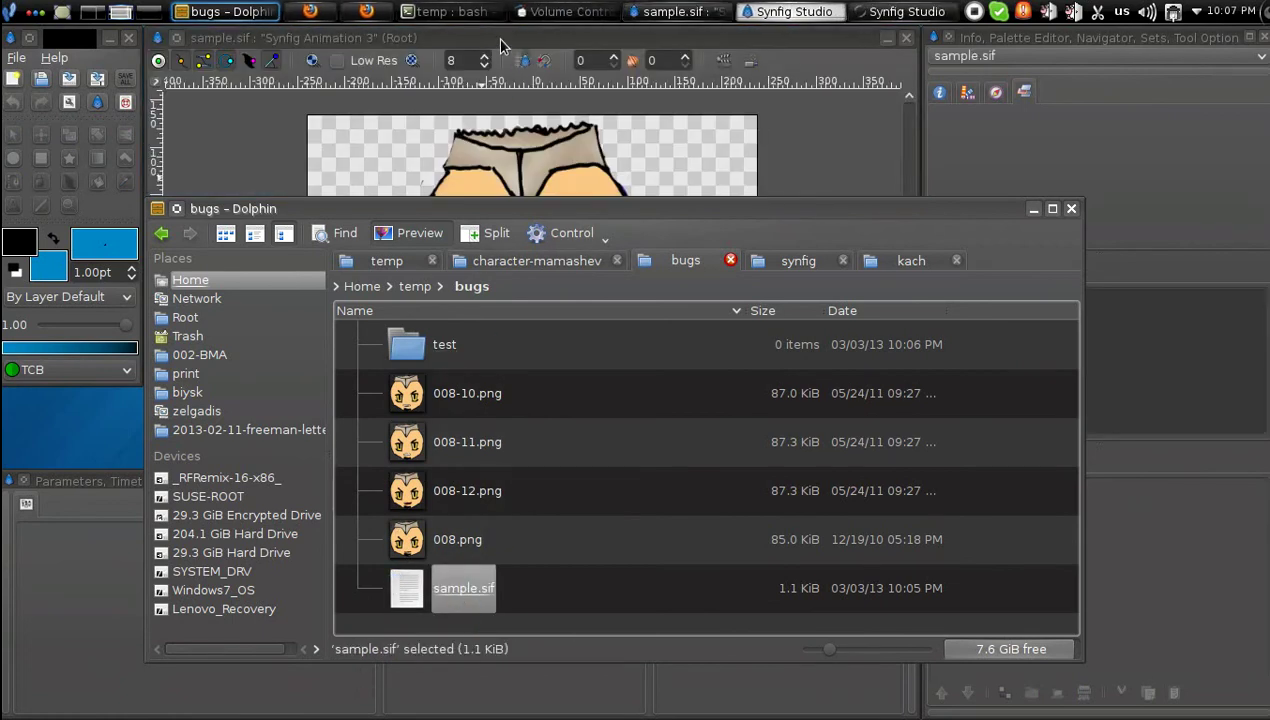
pyautogui.click(1033, 210)
pyautogui.click(533, 328)
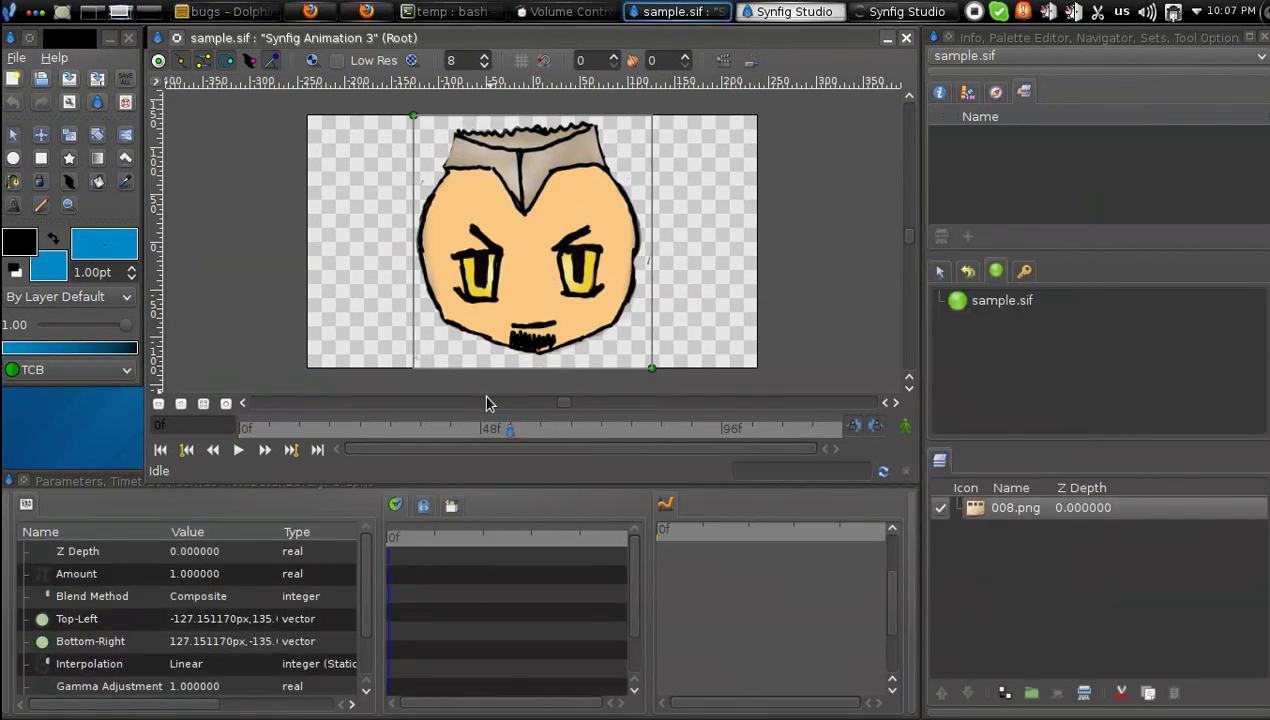
pyautogui.scroll(-3, 196, 660)
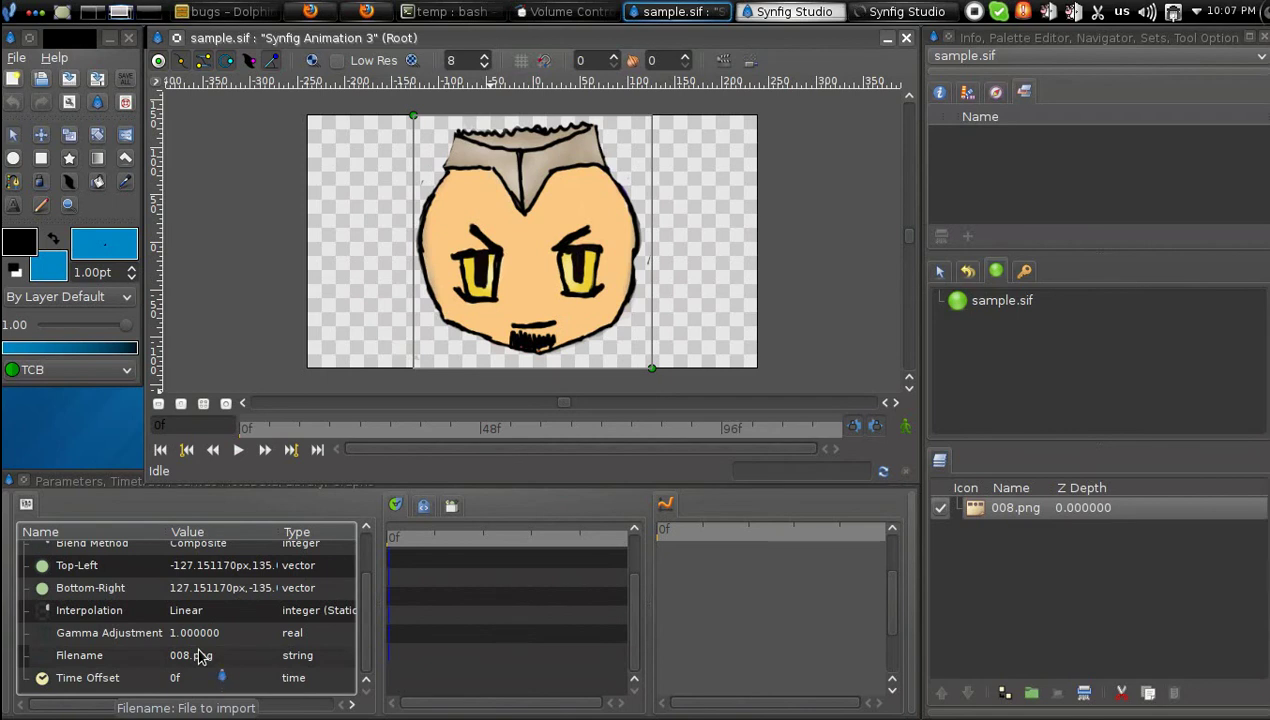
# - Add a keyframe at frame 0, move to frame 4 and turn on animate editing mode
pyautogui.click(1024, 272)
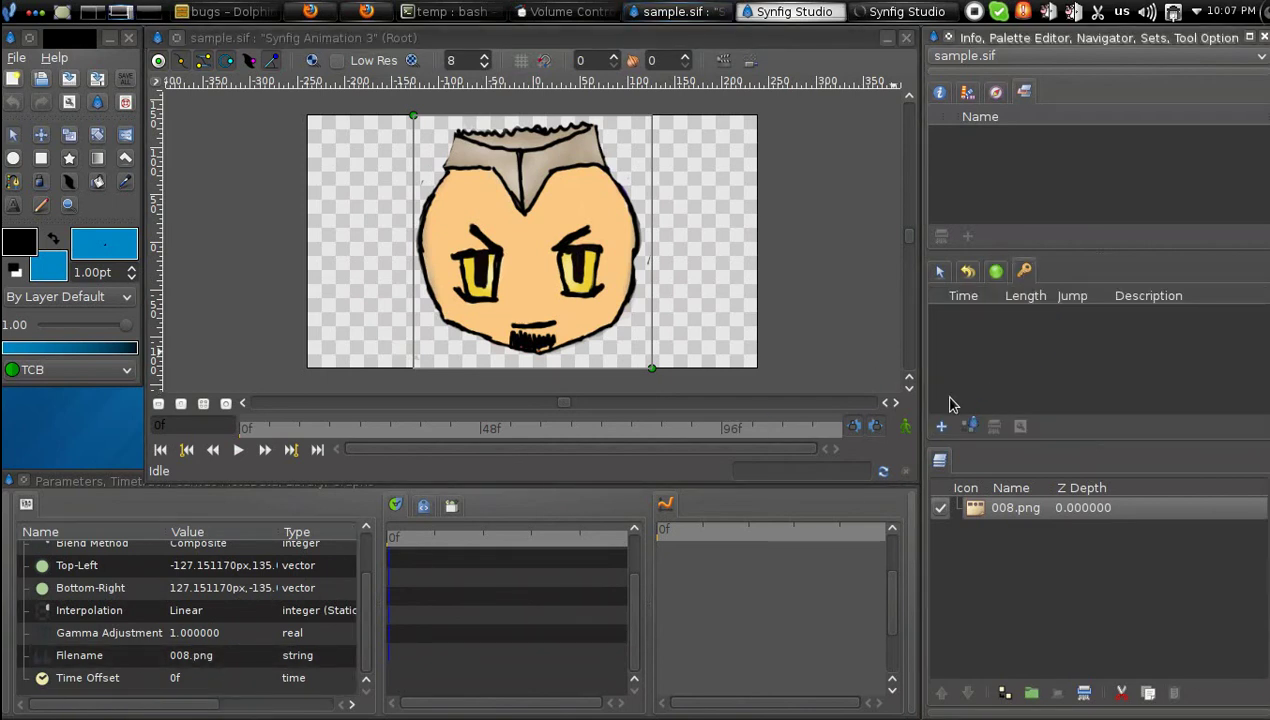
pyautogui.click(941, 426)
pyautogui.click(258, 430)
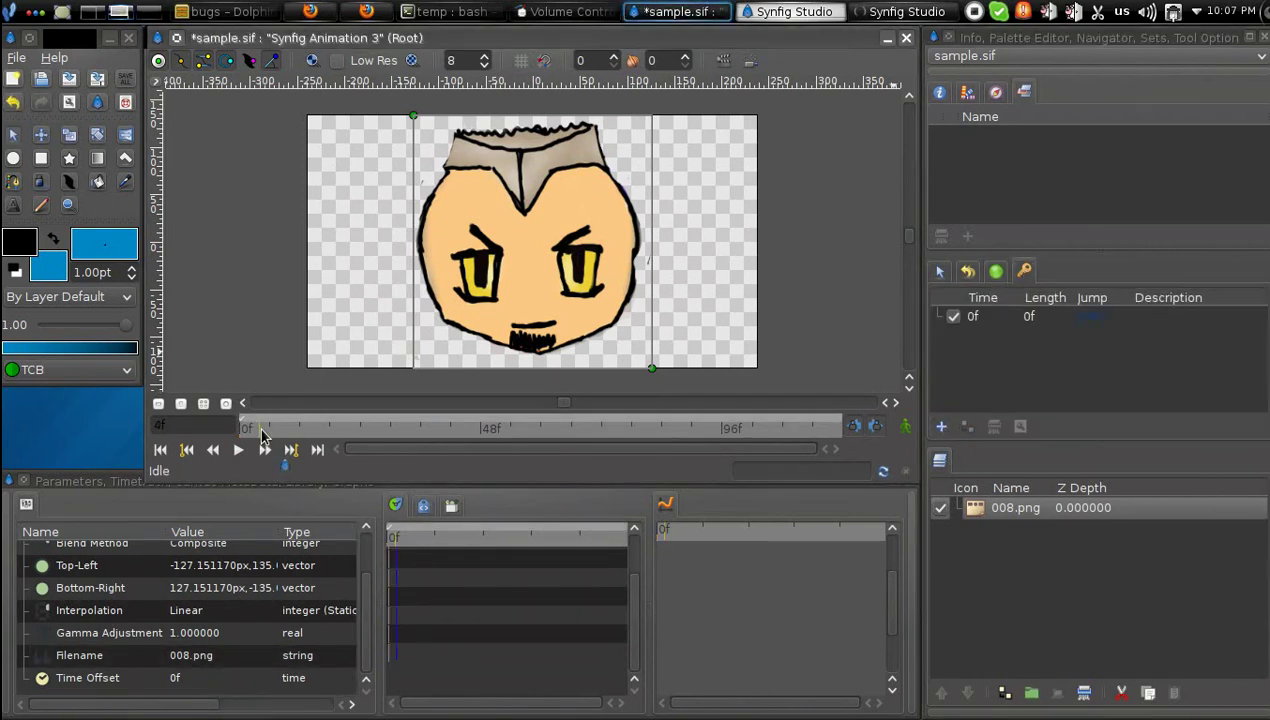
pyautogui.click(905, 426)
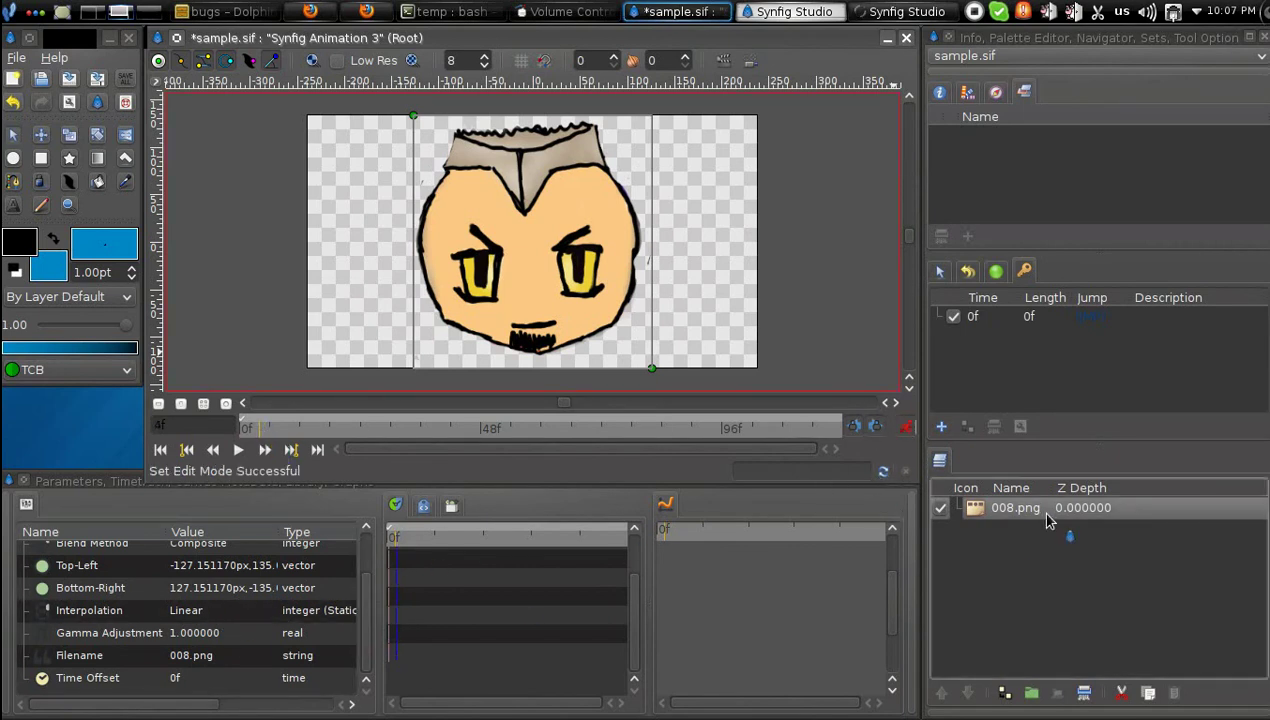
# - Check the image names in the bugs folder and set the layer's Filename parameter to 008-10.png at frame 4
pyautogui.click(185, 660)
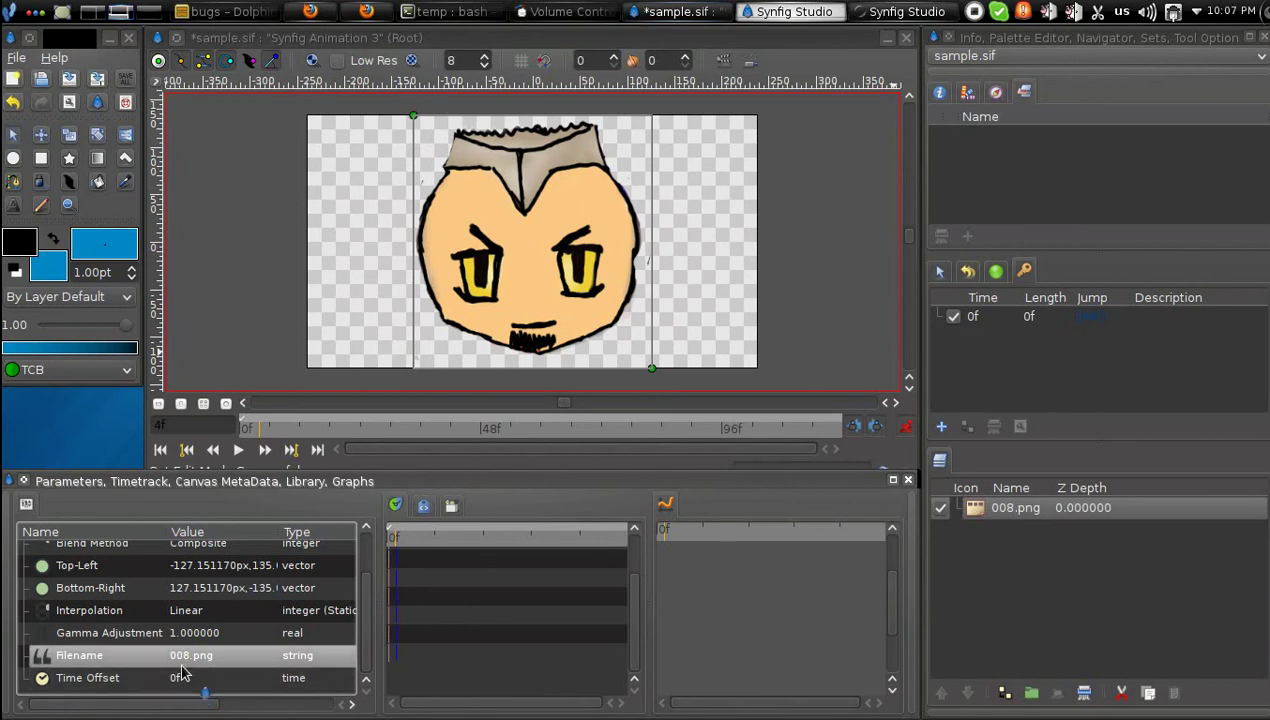
pyautogui.click(213, 10)
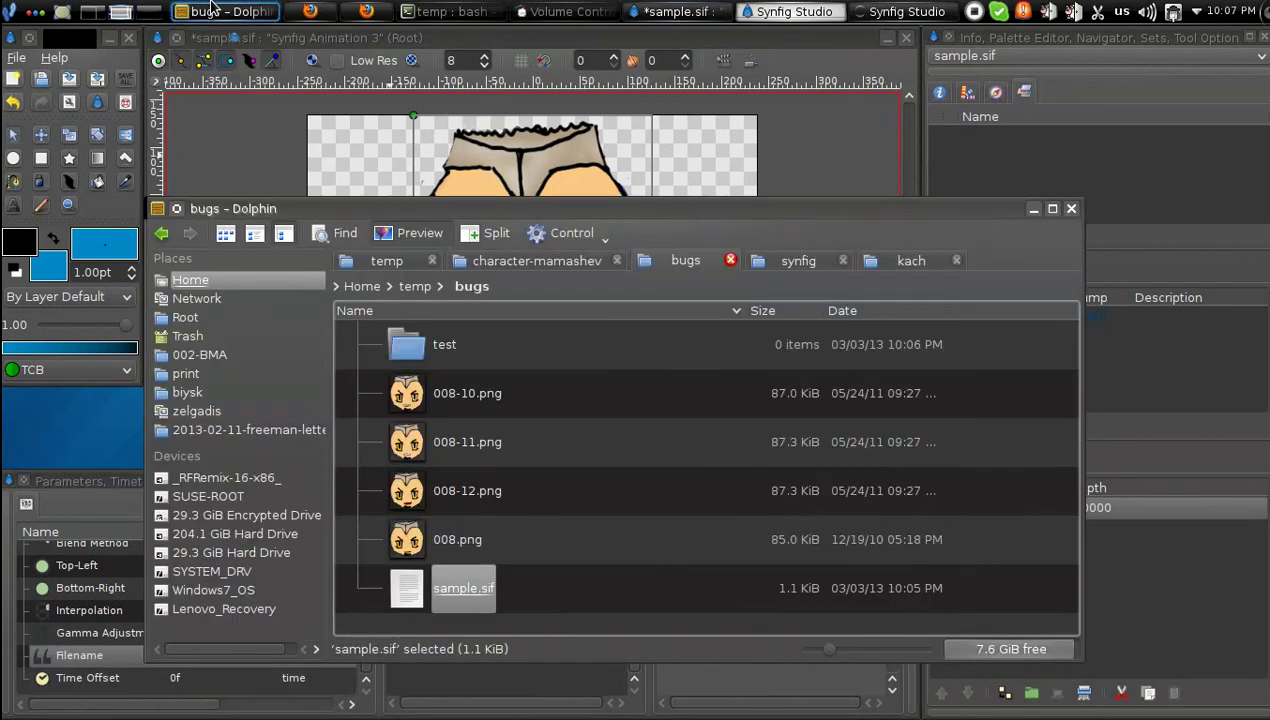
pyautogui.click(213, 10)
pyautogui.click(191, 660)
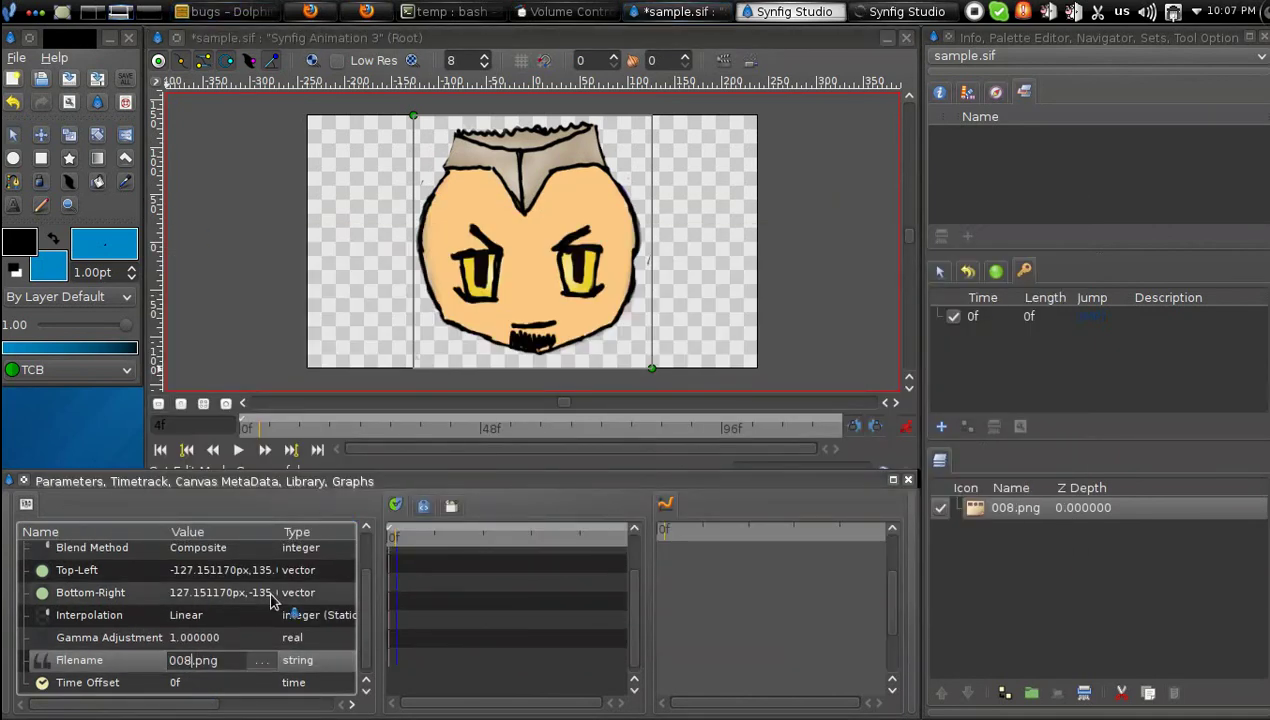
pyautogui.write('-10')
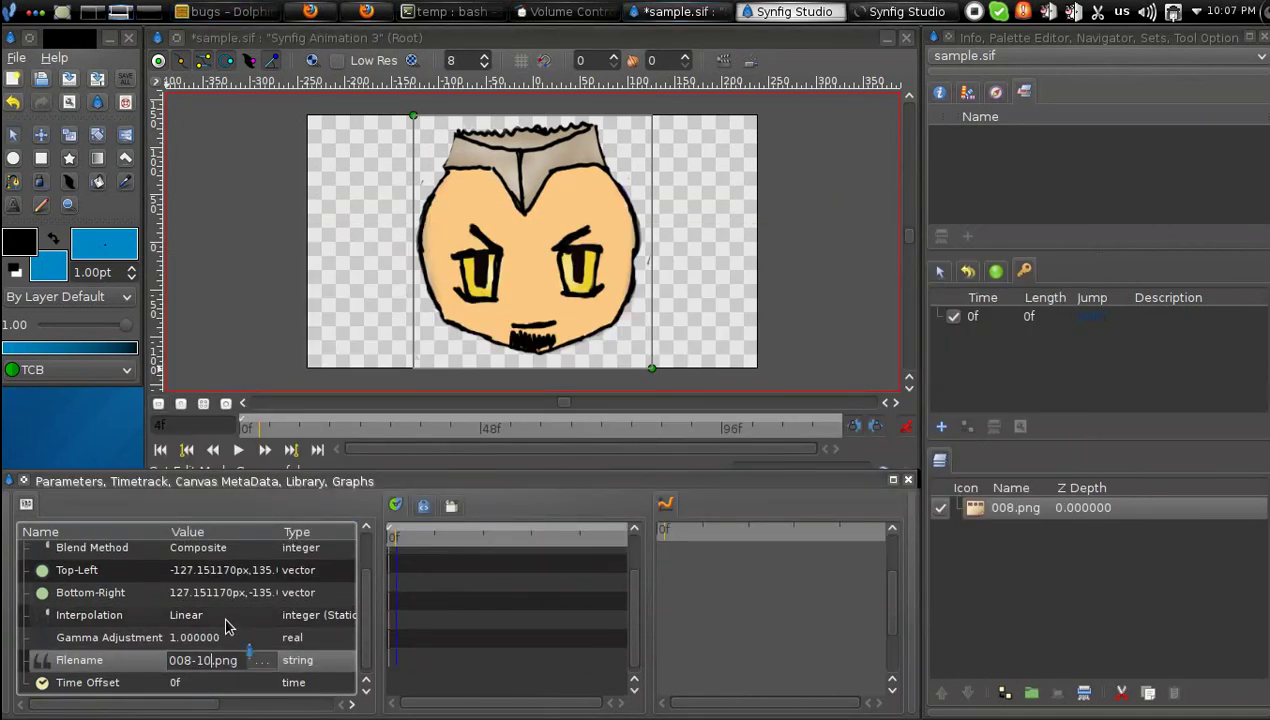
pyautogui.press('Return')
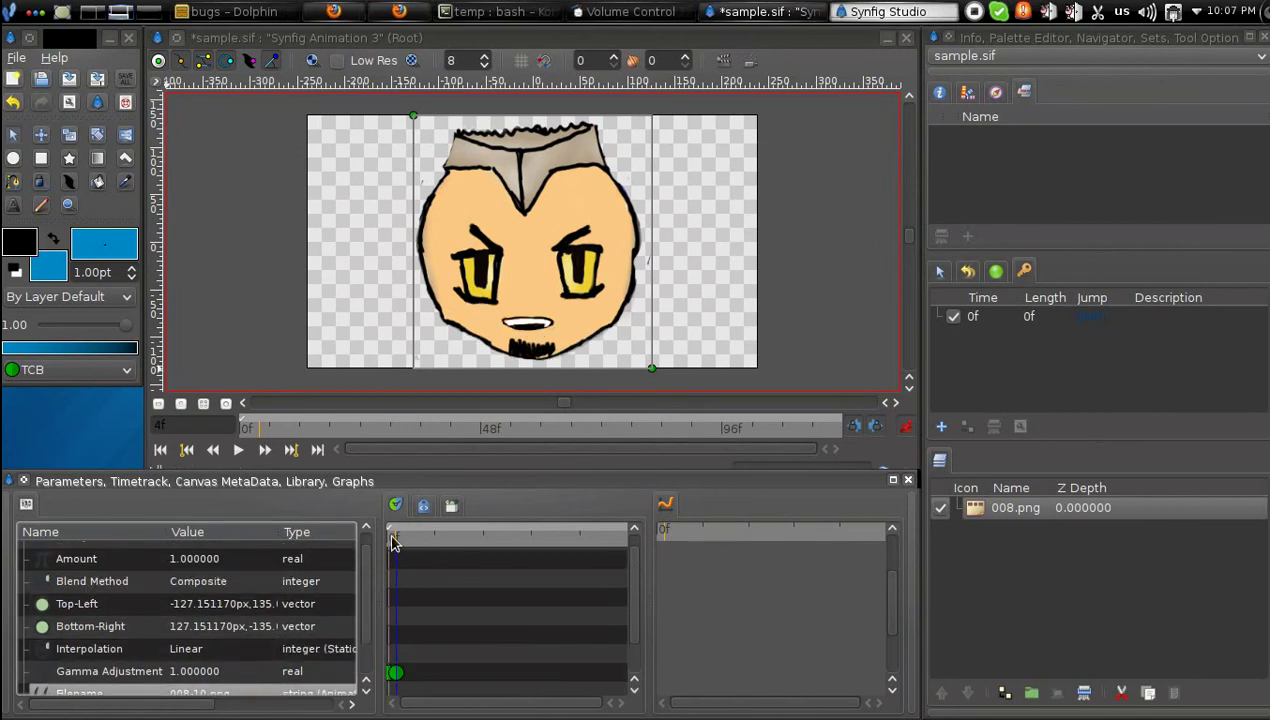
# - Move to frame 7 and set the 008.png layer's Filename parameter to 008-11.png there
pyautogui.scroll(-2, 397, 545)
pyautogui.moveTo(485, 699); pyautogui.dragTo(397, 690)
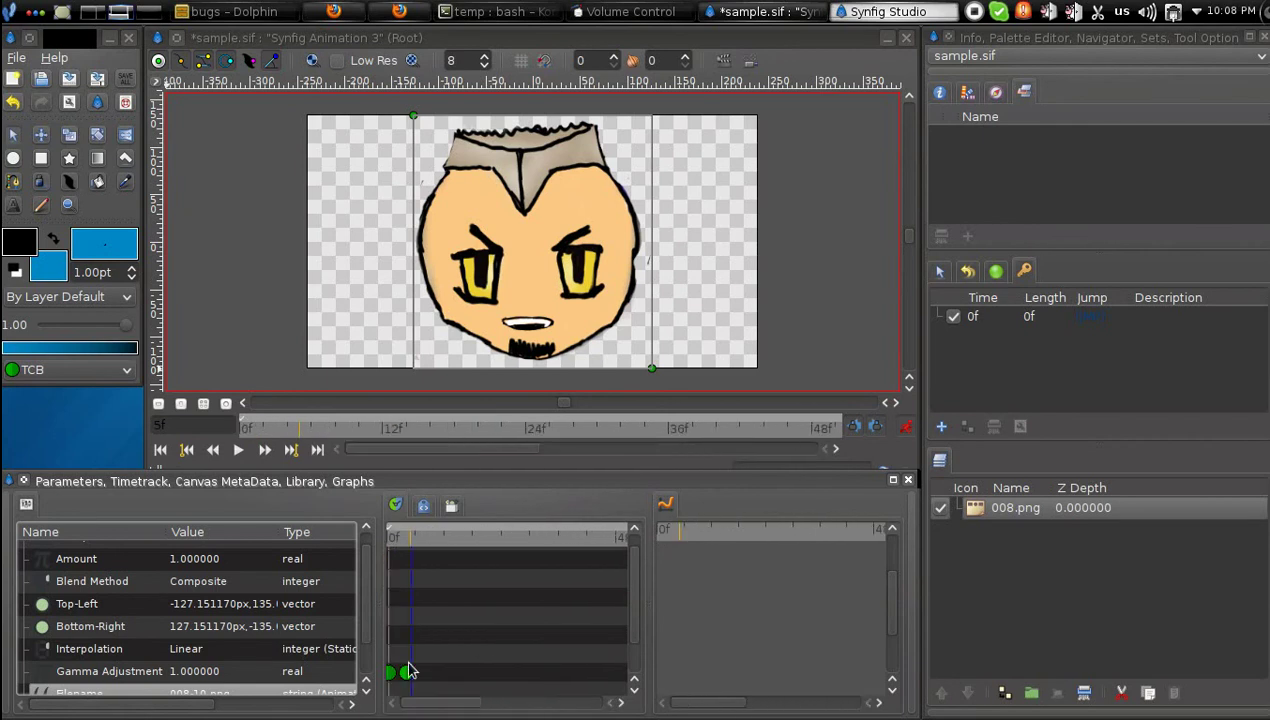
pyautogui.moveTo(401, 545); pyautogui.dragTo(419, 553)
pyautogui.scroll(-1, 255, 629)
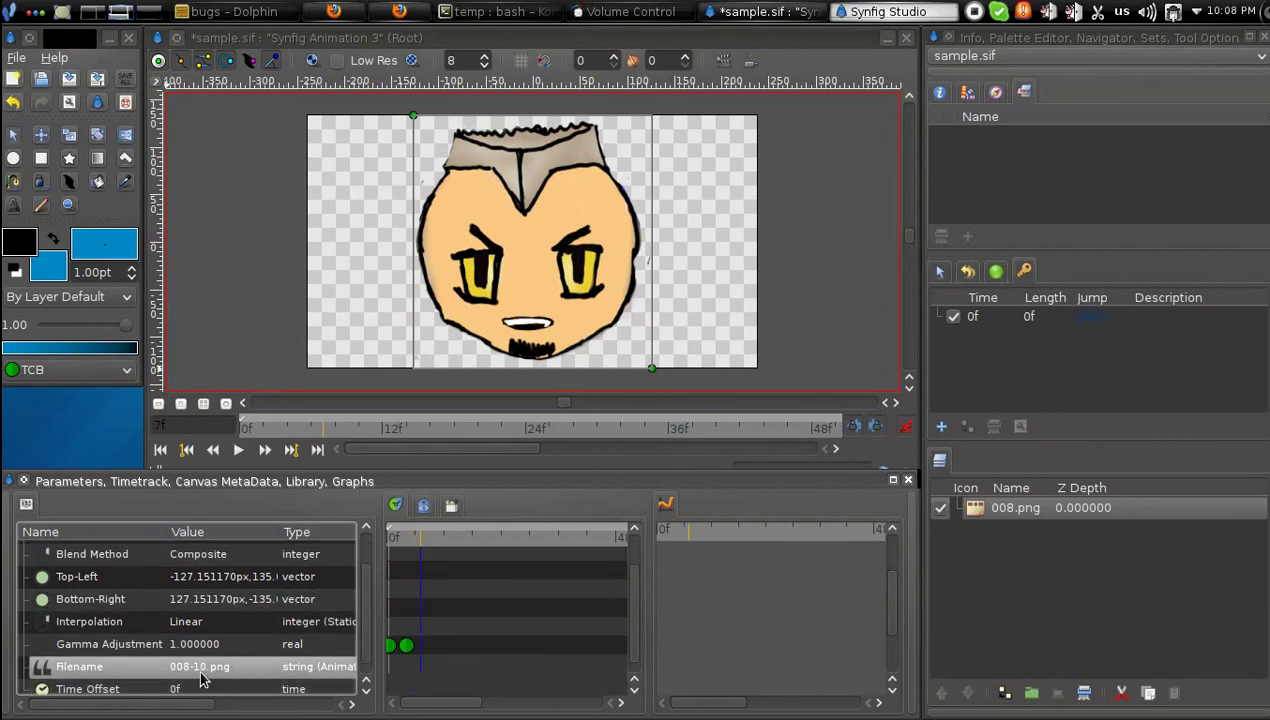
pyautogui.click(235, 12)
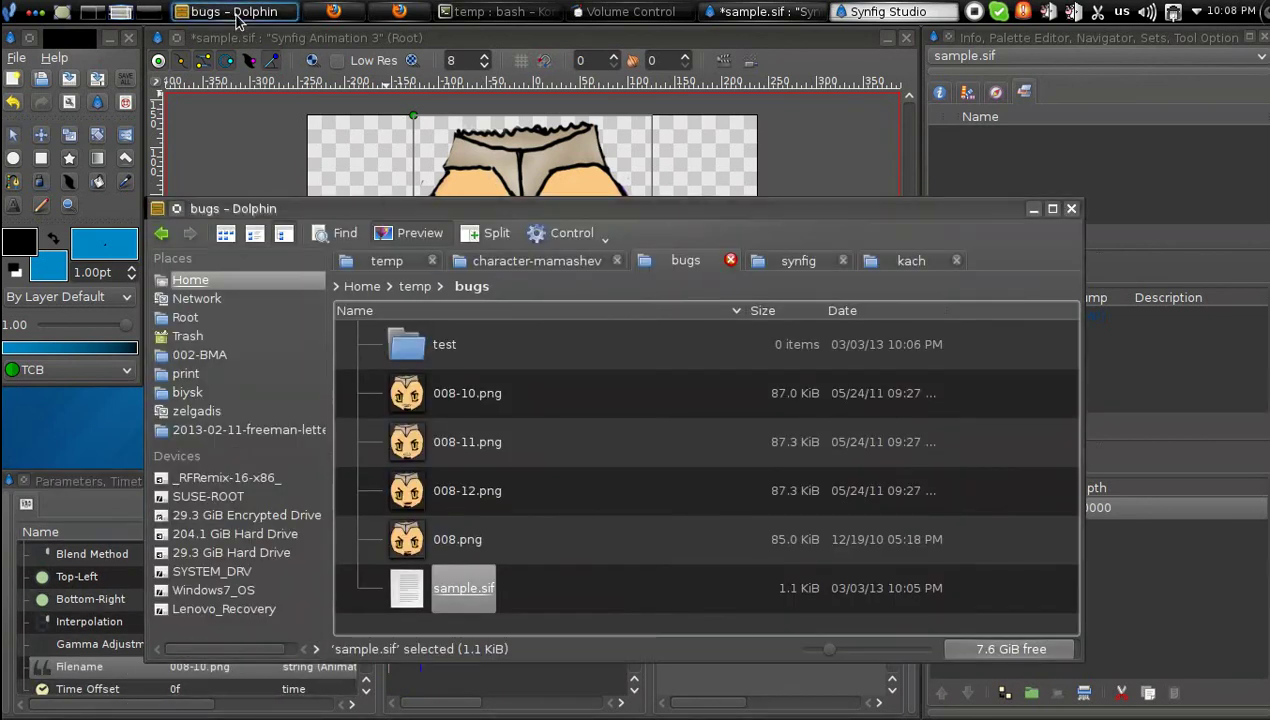
pyautogui.click(235, 12)
pyautogui.click(203, 666)
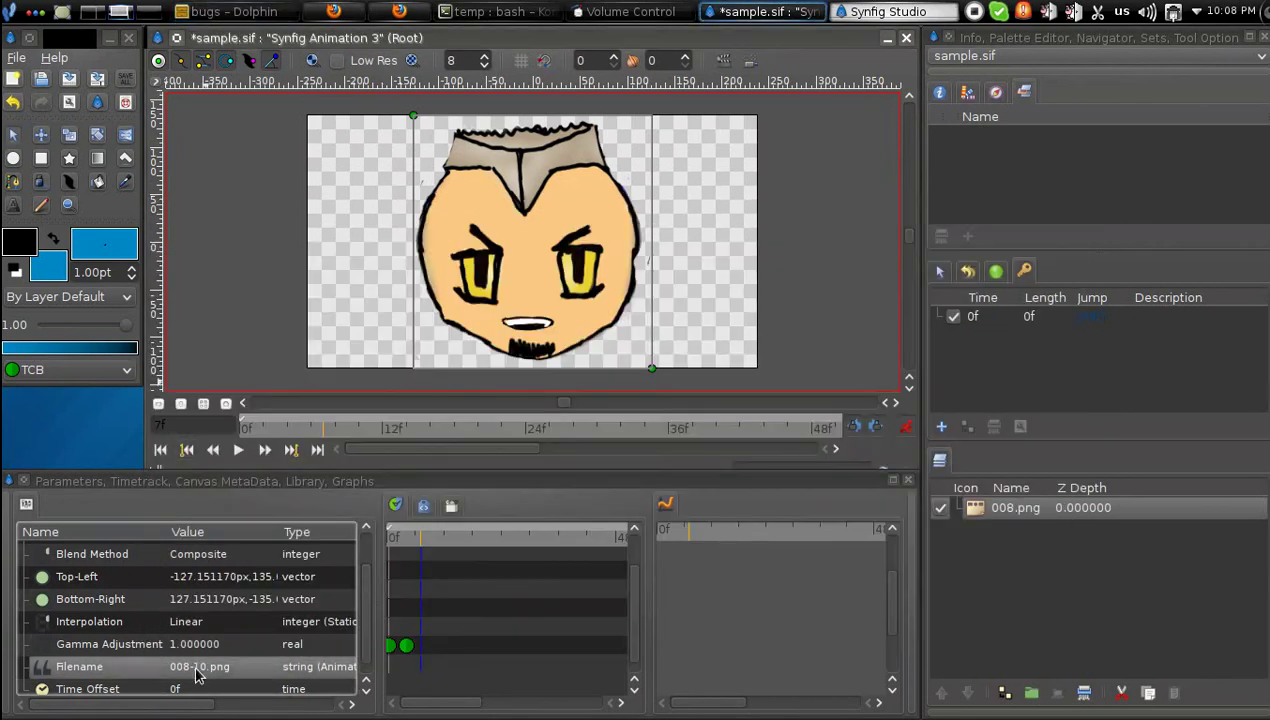
pyautogui.press('BackSpace')
pyautogui.write('1')
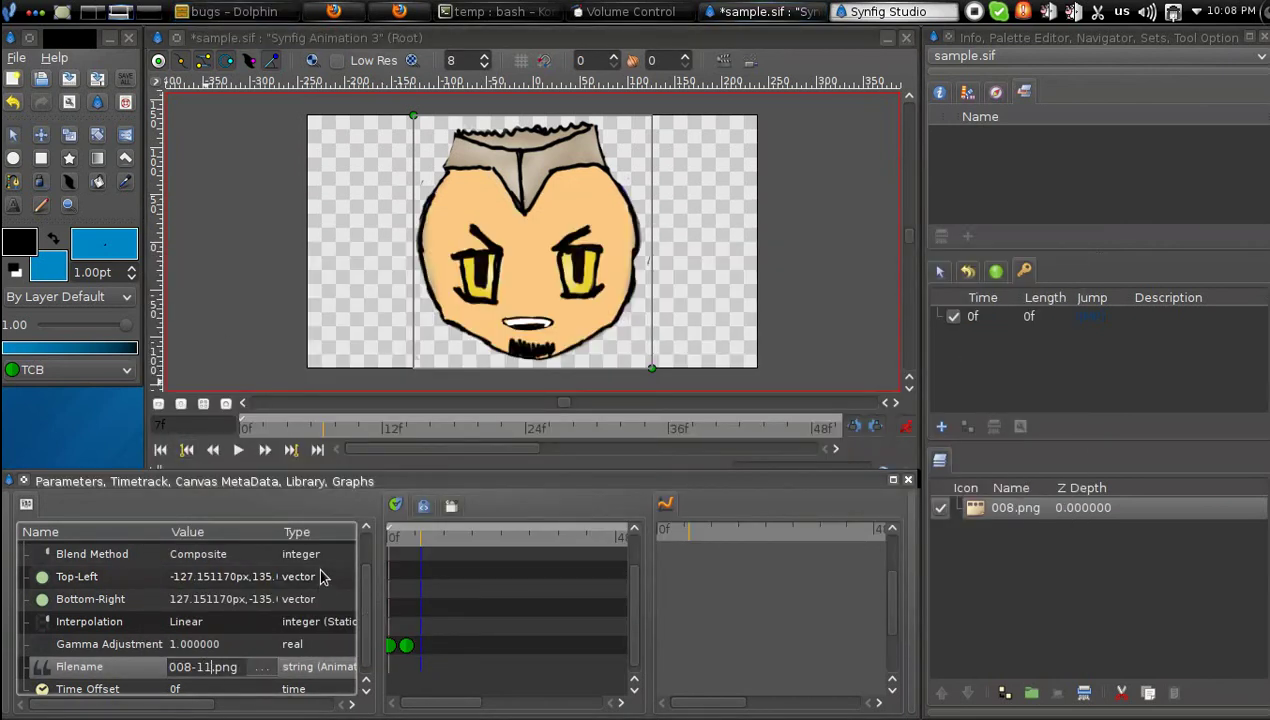
pyautogui.press('Return')
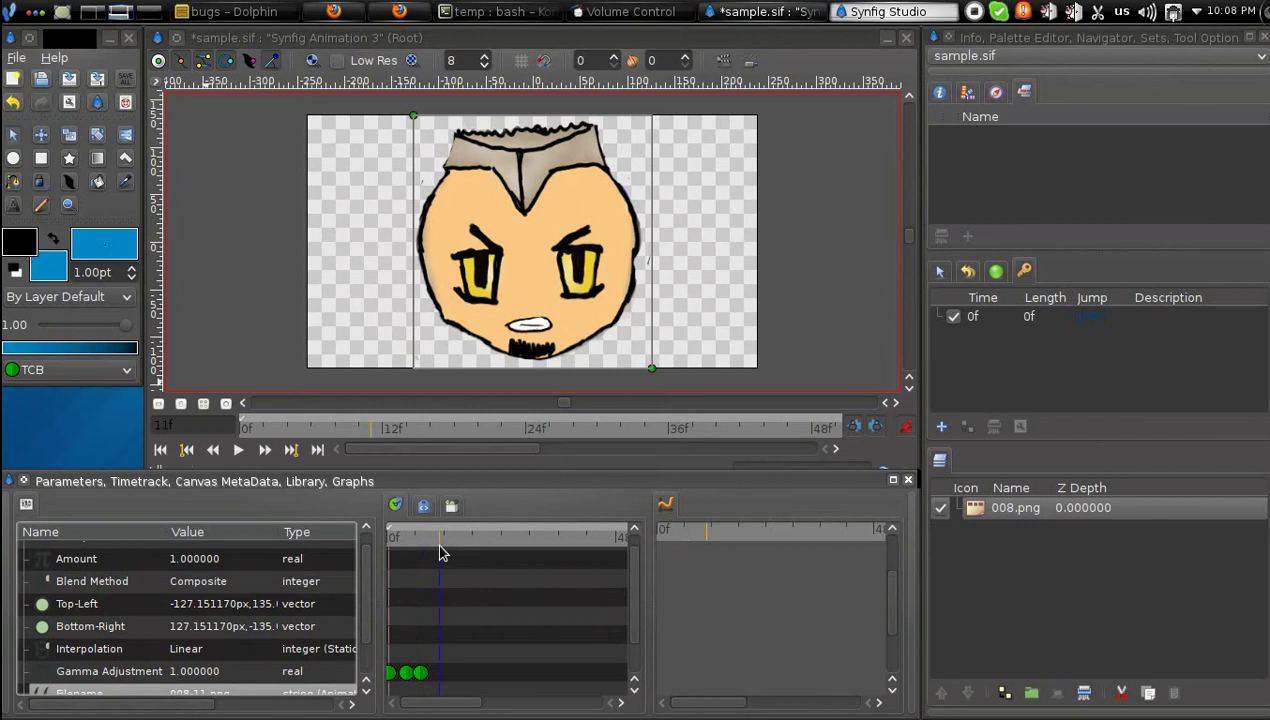
# - Set the layer's Filename parameter to 008-12.png at frame 11
pyautogui.click(212, 689)
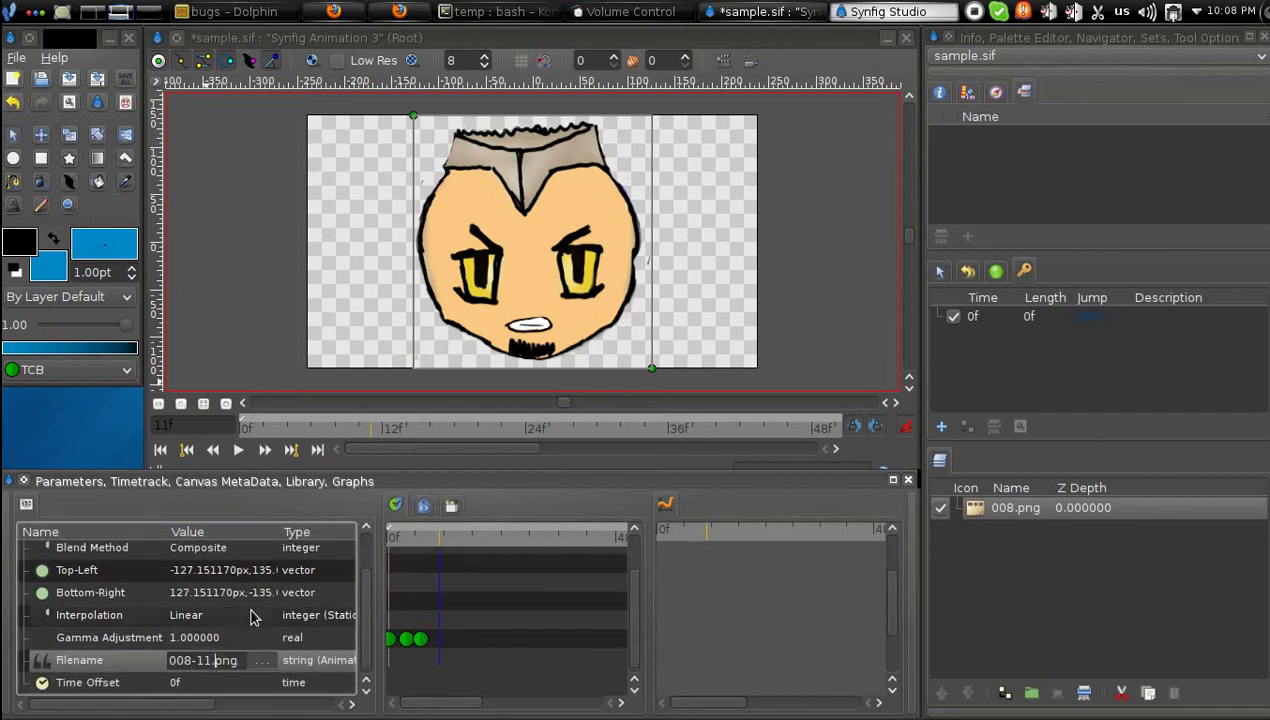
pyautogui.press('BackSpace')
pyautogui.write('2')
pyautogui.press('Return')
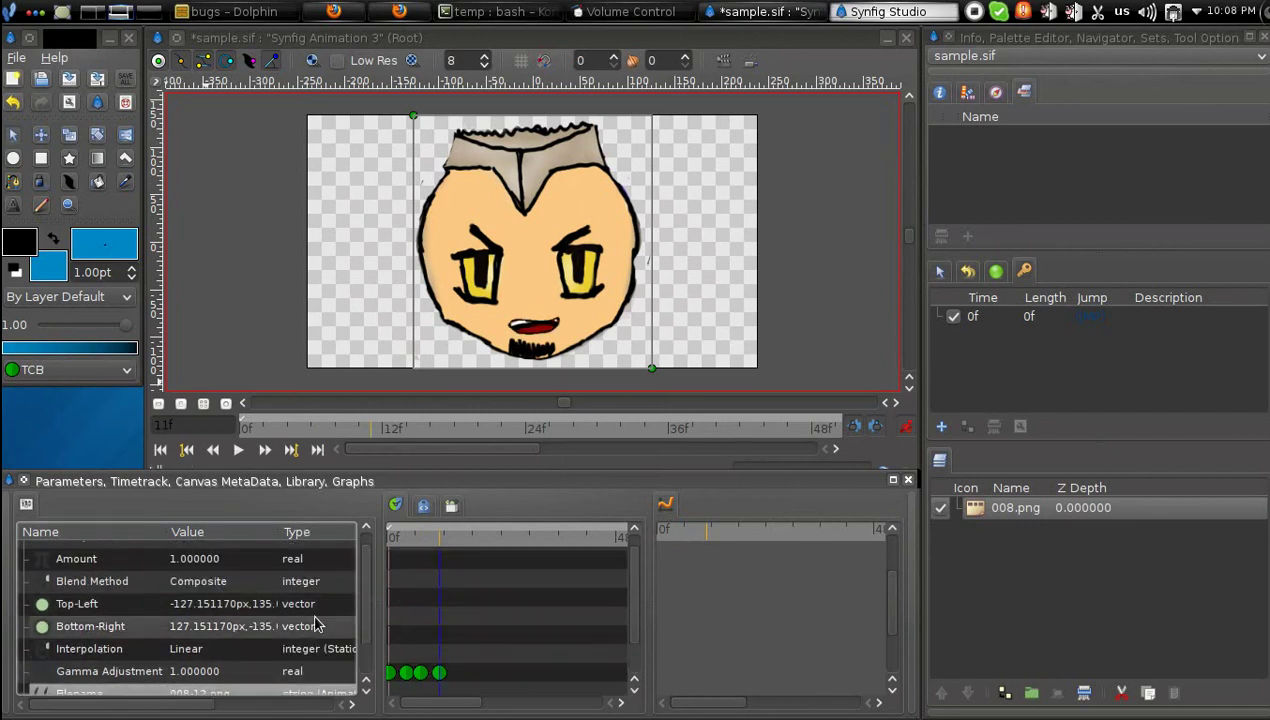
# - Set the layer's Filename parameter back to 008.png at frame 14
pyautogui.click(205, 692)
pyautogui.click(198, 666)
pyautogui.press('Return')
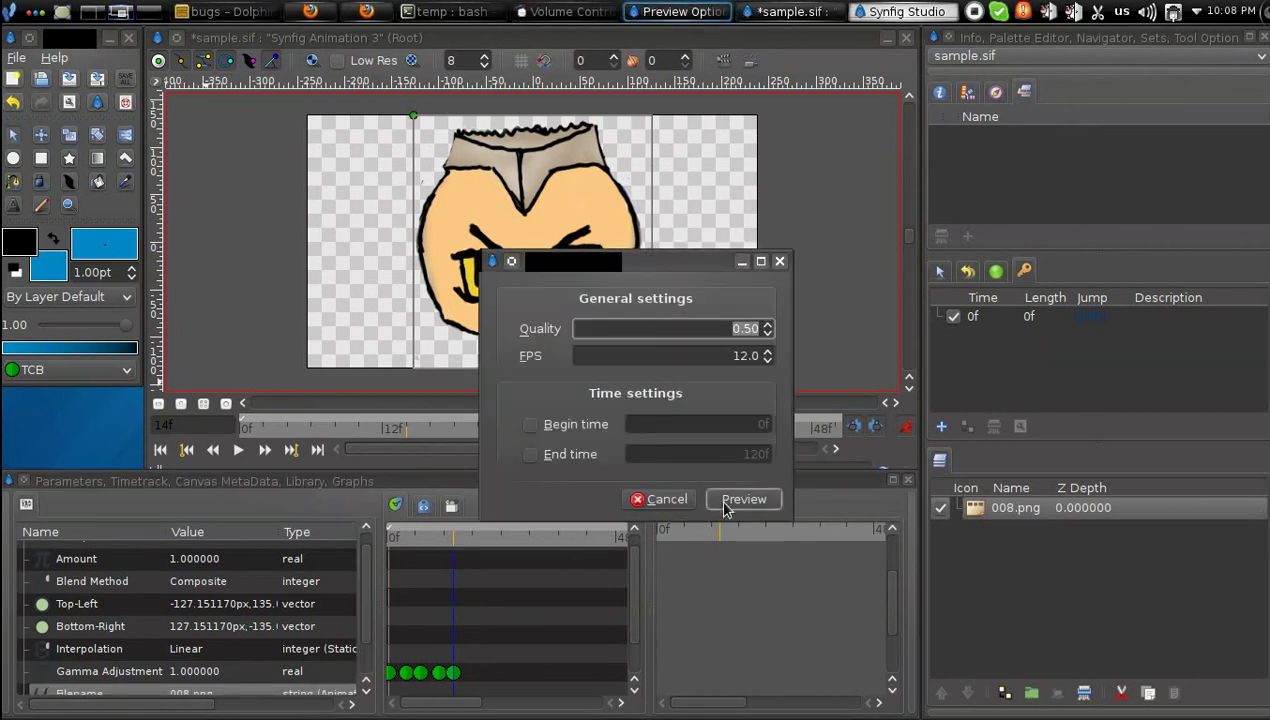
# - Render a preview of the mouth animation at quality 0.50 and 12 FPS, play it and close the preview
pyautogui.click(727, 505)
pyautogui.click(140, 460)
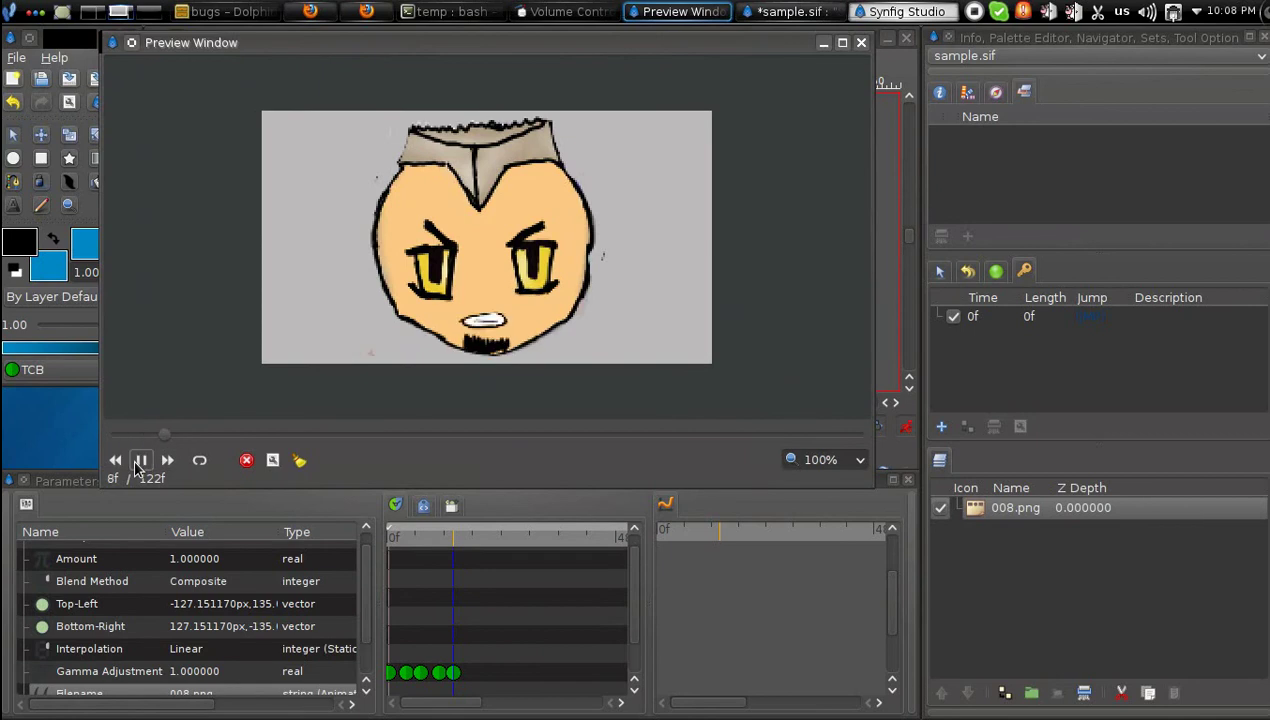
pyautogui.click(861, 42)
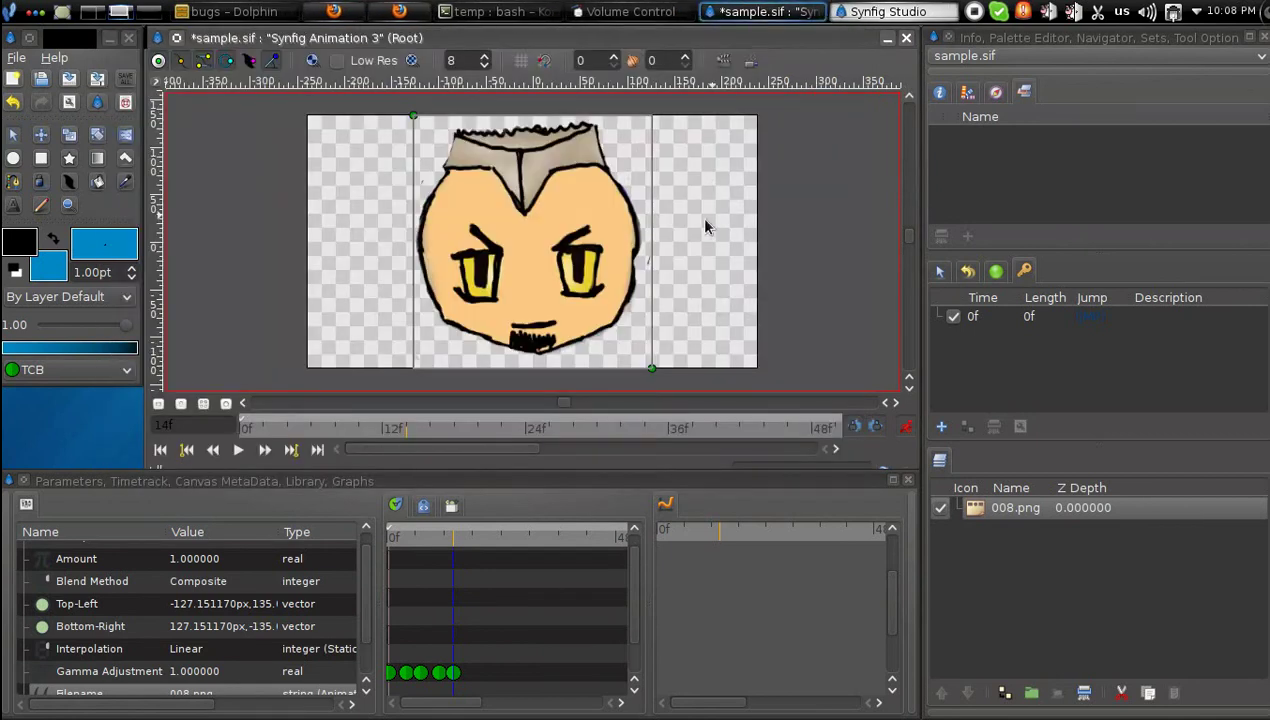
# - Save the animated sample.sif and close its canvas
pyautogui.click(153, 84)
pyautogui.moveTo(175, 97)
pyautogui.click(370, 146)
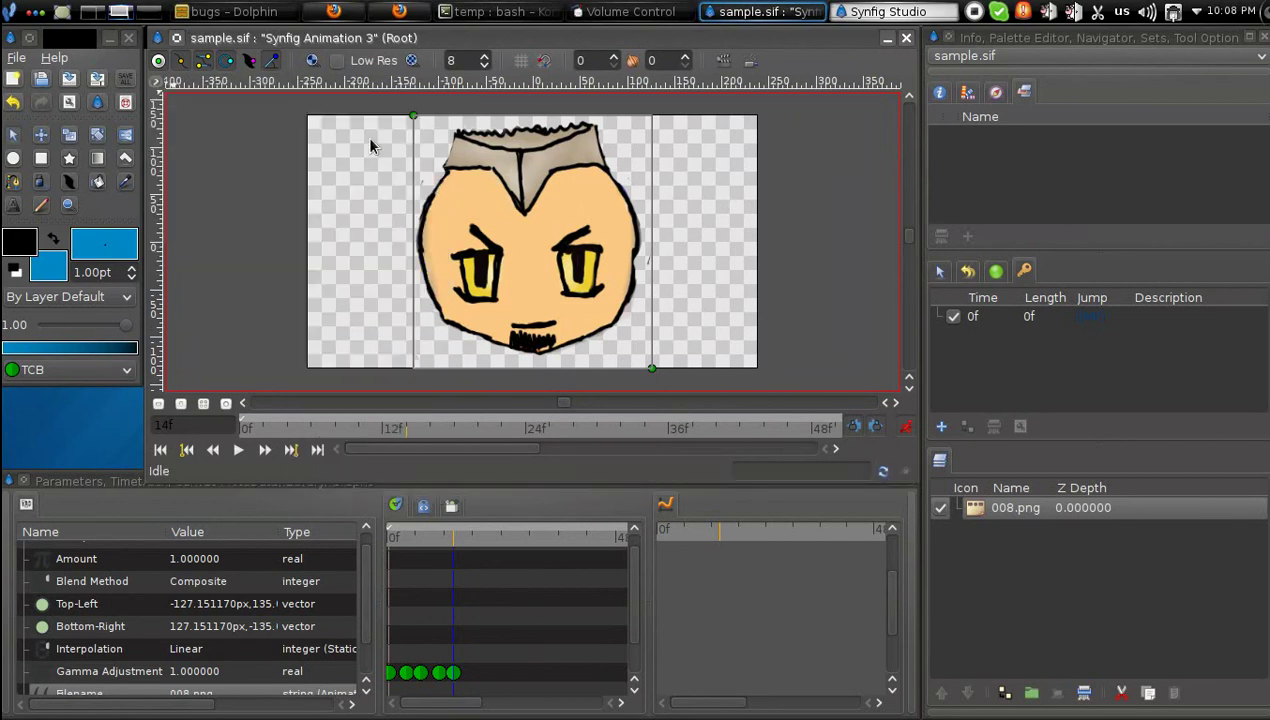
pyautogui.click(906, 38)
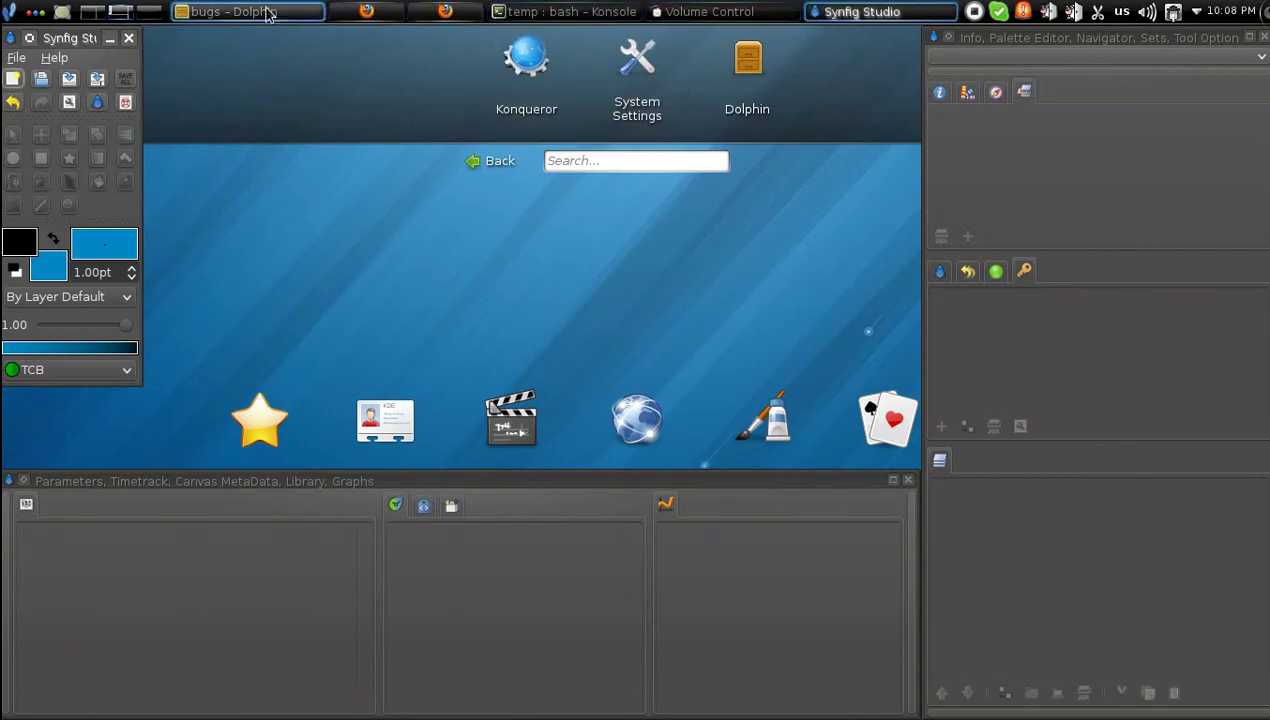
# - Switch to the bugs folder in Dolphin and open sample.sif in Geany at the end of its code
pyautogui.click(226, 11)
pyautogui.rightClick(473, 594)
pyautogui.moveTo(519, 494)
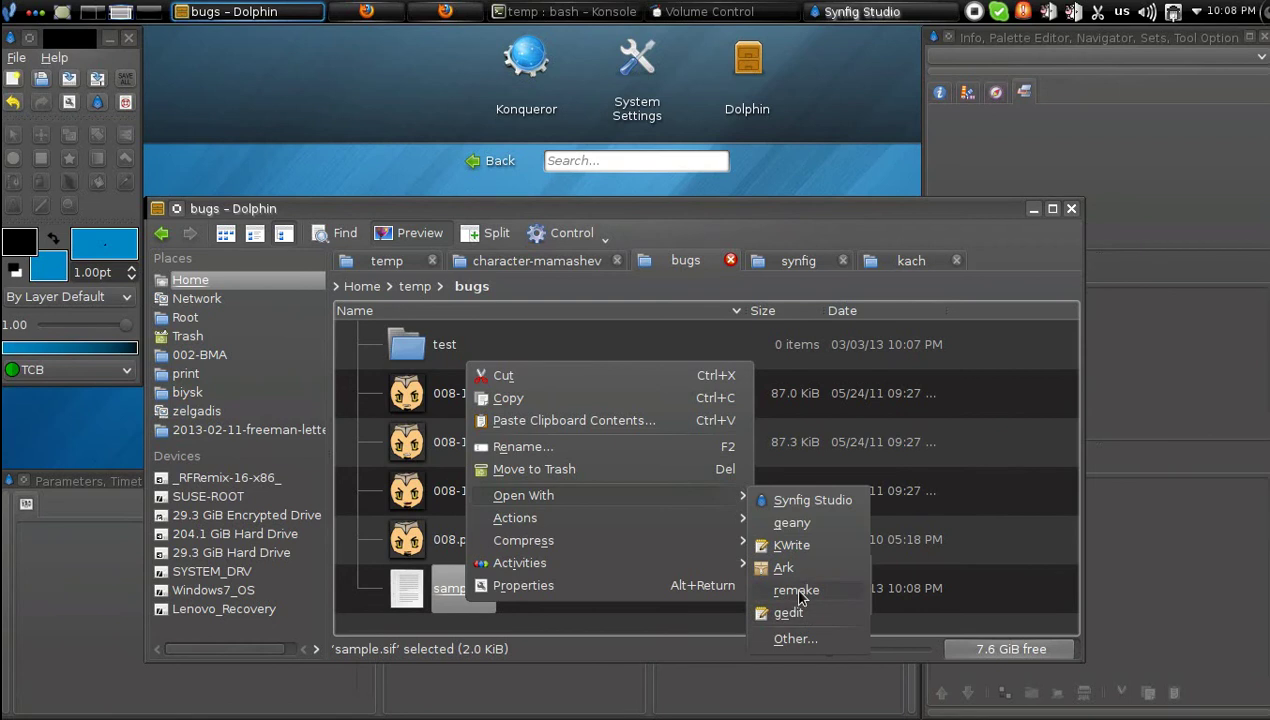
pyautogui.click(791, 524)
pyautogui.scroll(-10, 562, 371)
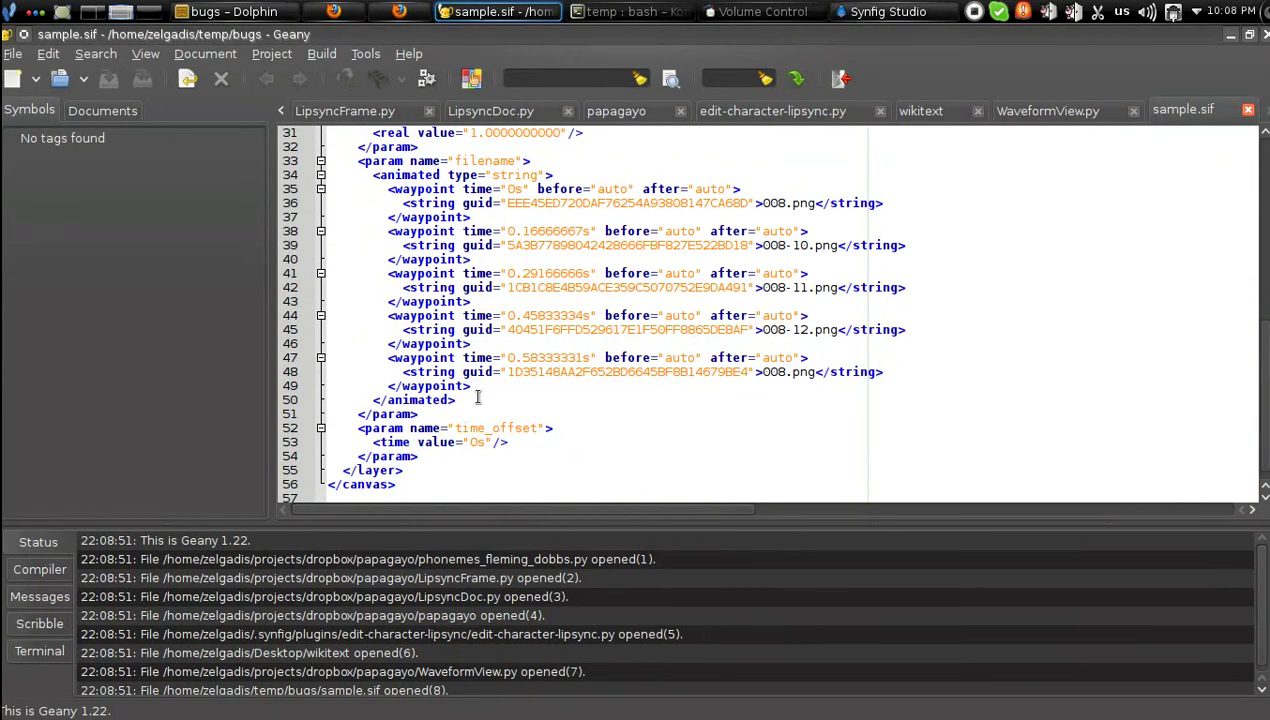
# - Examine the filename parameter's animated string block and the image name in each waypoint, and close the text editor
pyautogui.scroll(2, 477, 397)
pyautogui.moveTo(364, 217); pyautogui.dragTo(523, 217)
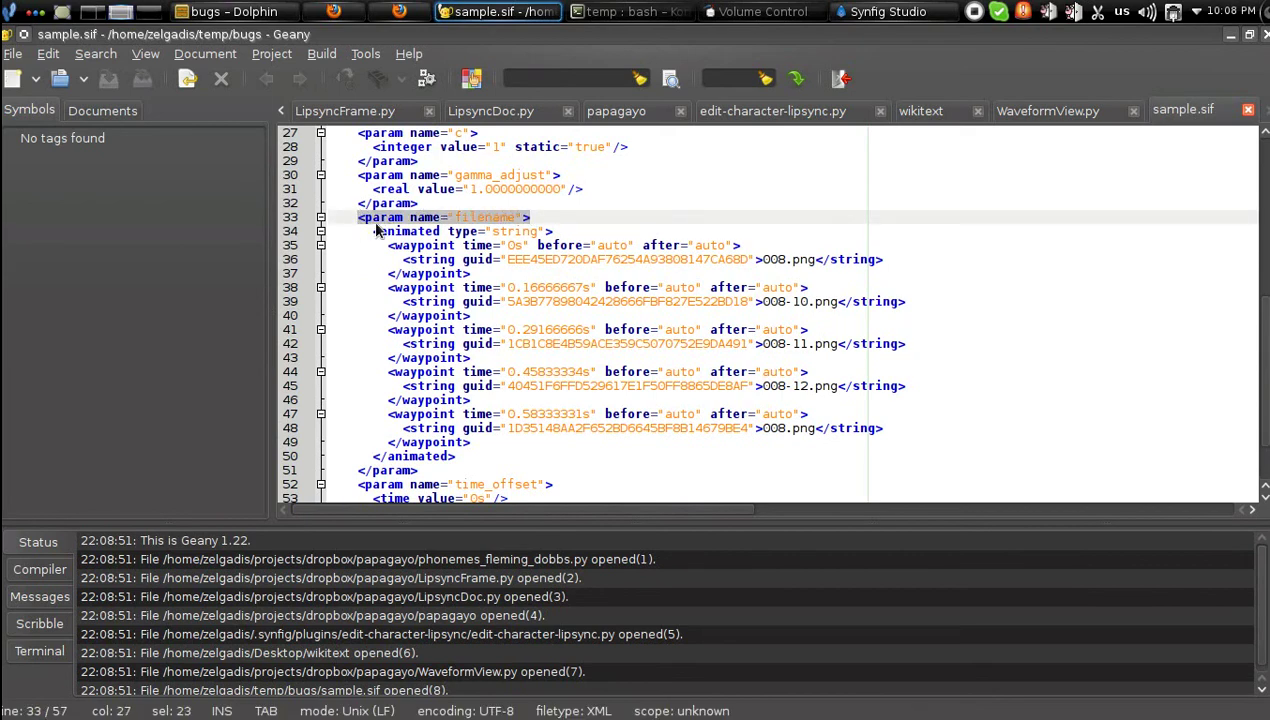
pyautogui.moveTo(369, 232); pyautogui.dragTo(563, 231)
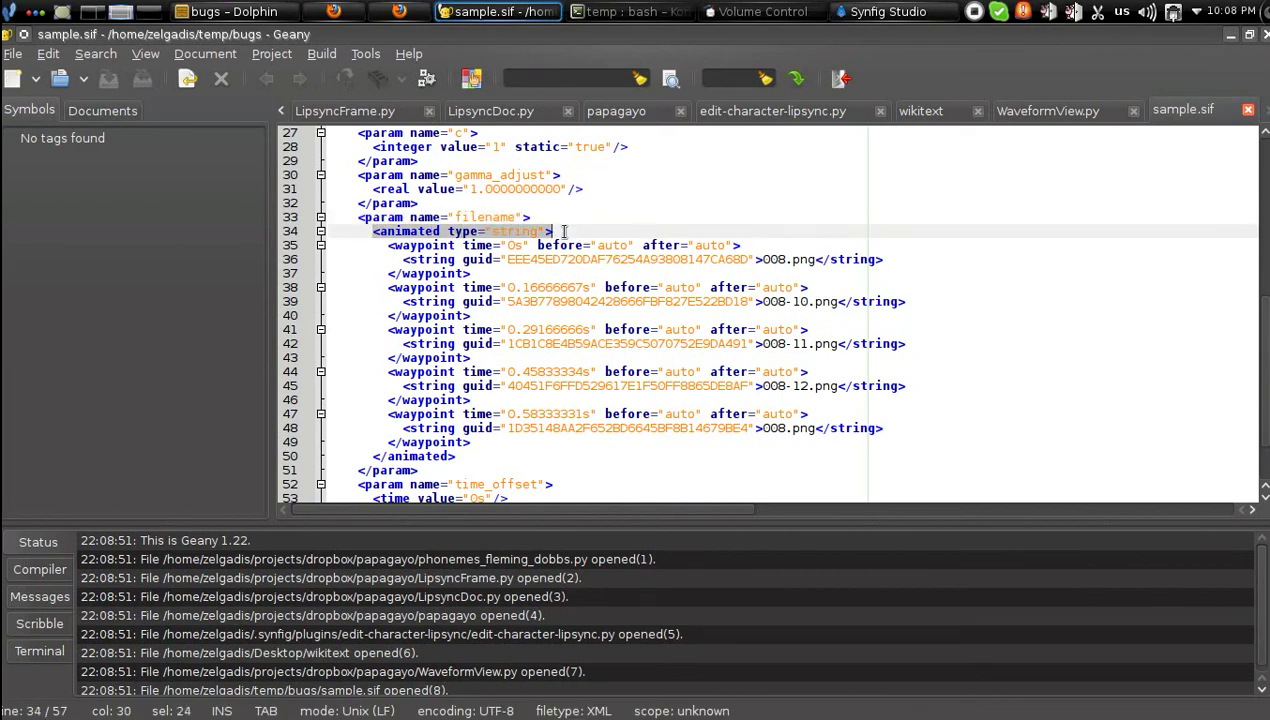
pyautogui.moveTo(388, 245); pyautogui.dragTo(476, 276)
pyautogui.click(491, 270)
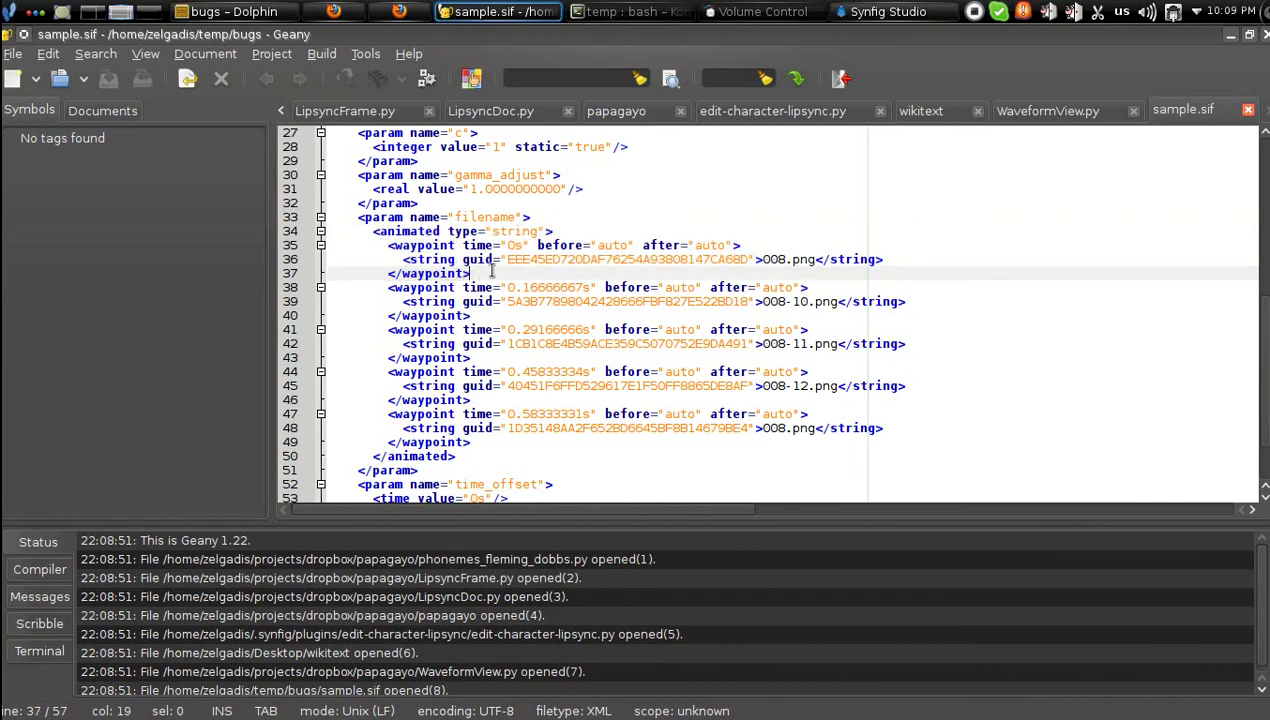
pyautogui.moveTo(764, 261); pyautogui.dragTo(815, 268)
pyautogui.moveTo(761, 301); pyautogui.dragTo(837, 303)
pyautogui.moveTo(763, 344); pyautogui.dragTo(828, 346)
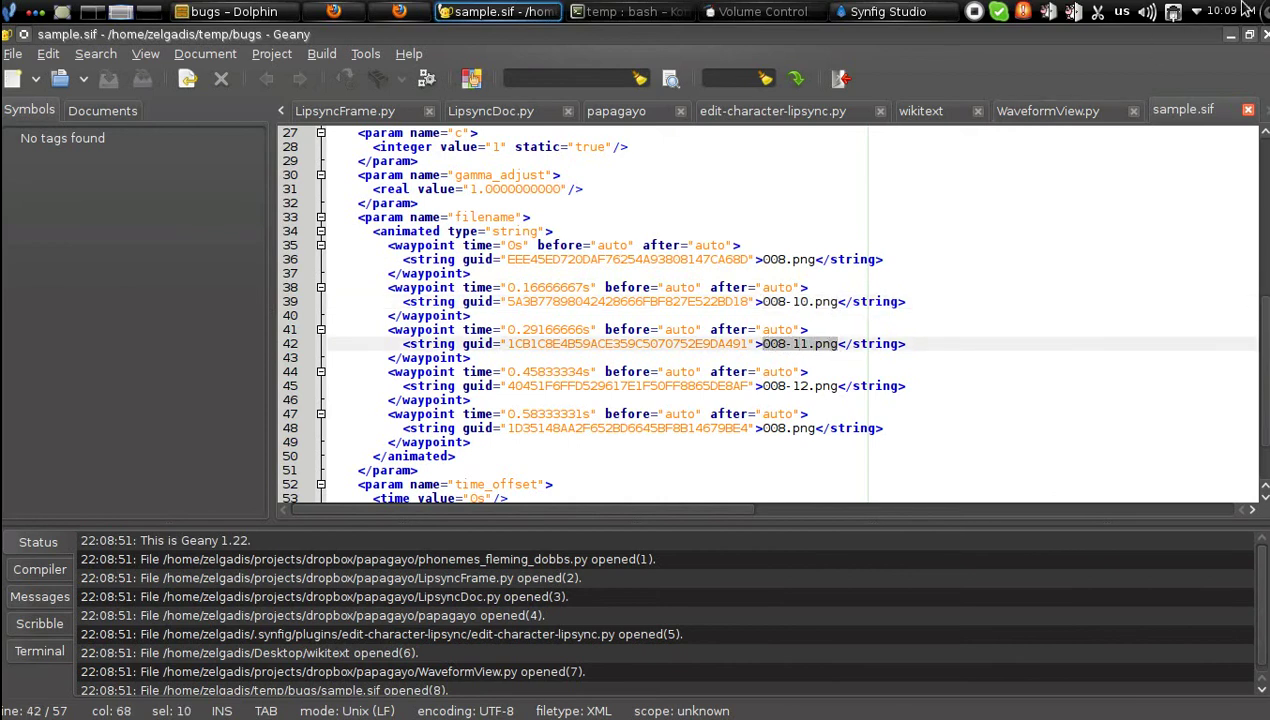
pyautogui.click(1265, 36)
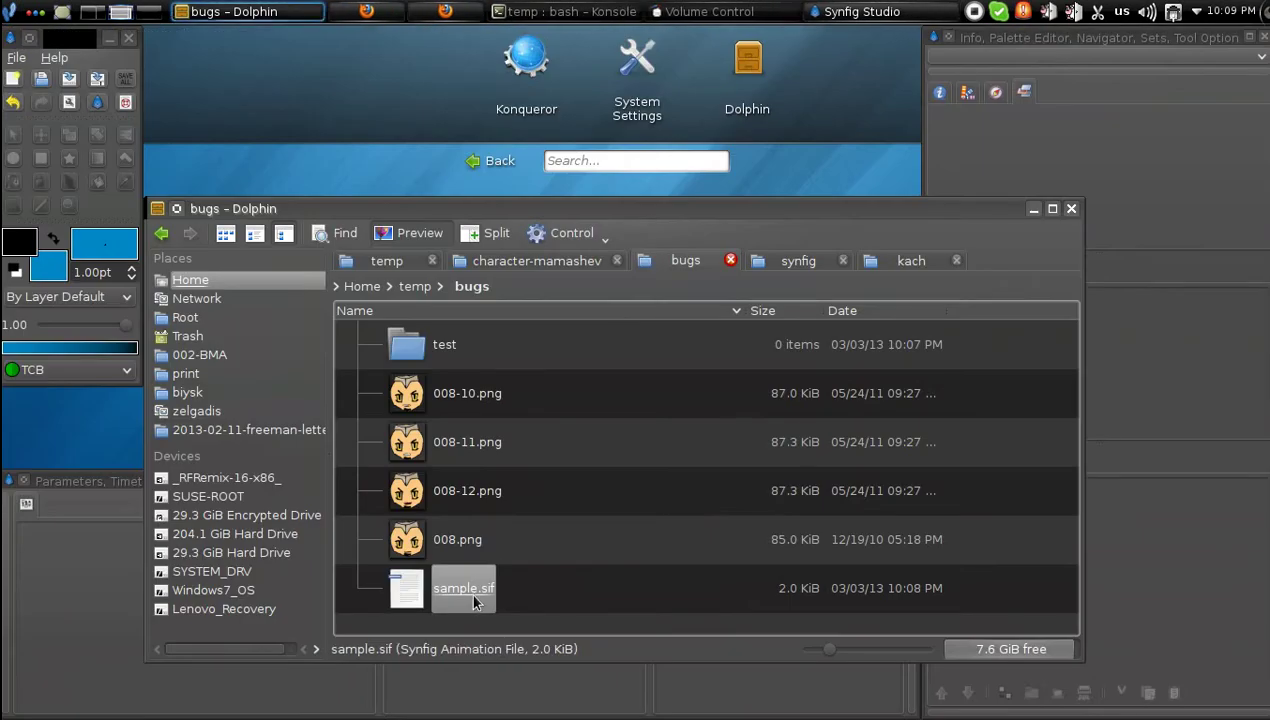
# - Duplicate sample.sif in the bugs folder under the name sample-animated.sif
pyautogui.hotkey('ctrl', 'v')
pyautogui.click(437, 438)
pyautogui.write('-animated')
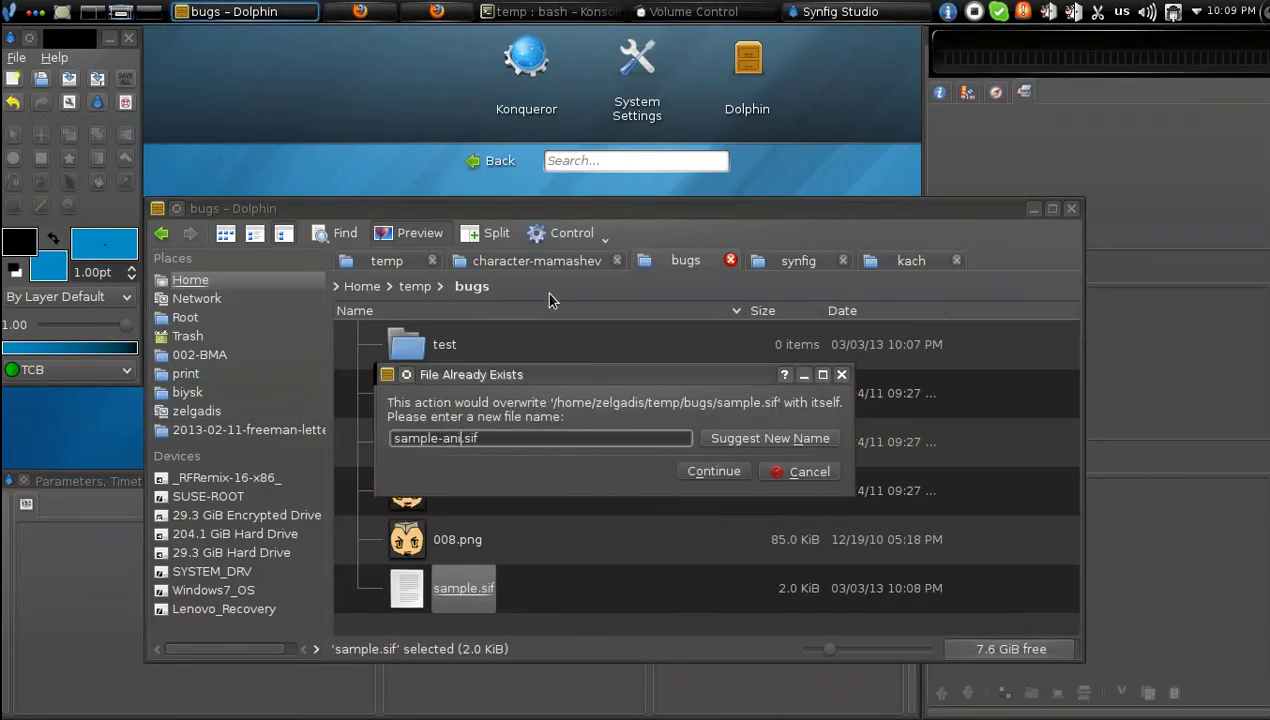
pyautogui.press('Return')
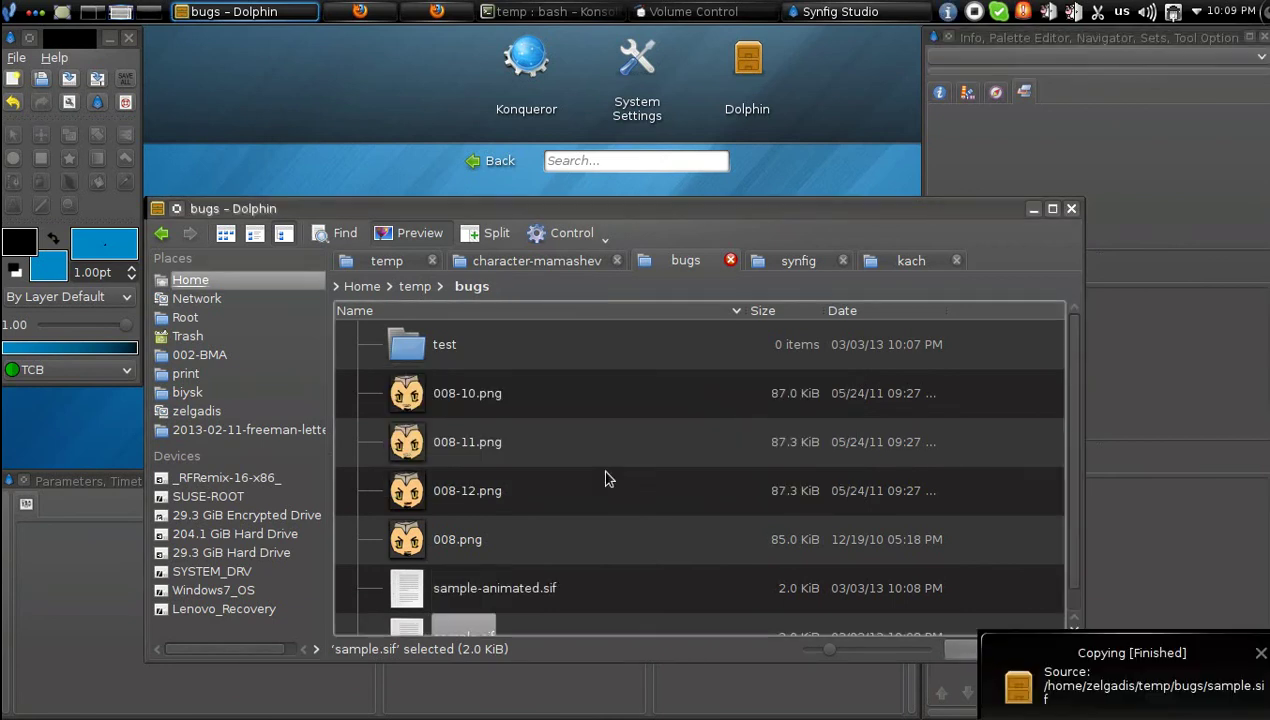
# - Reopen sample.sif in Synfig Studio and select the image layer's Filename parameter
pyautogui.doubleClick(444, 612)
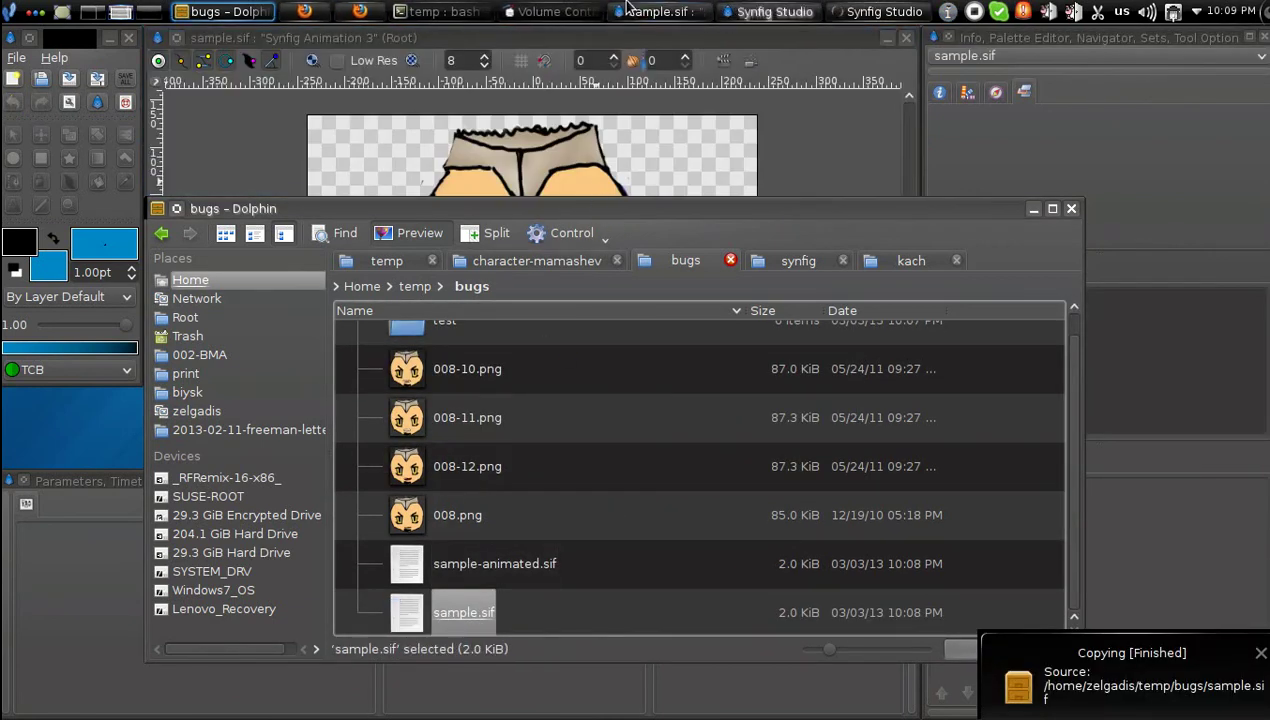
pyautogui.click(70, 484)
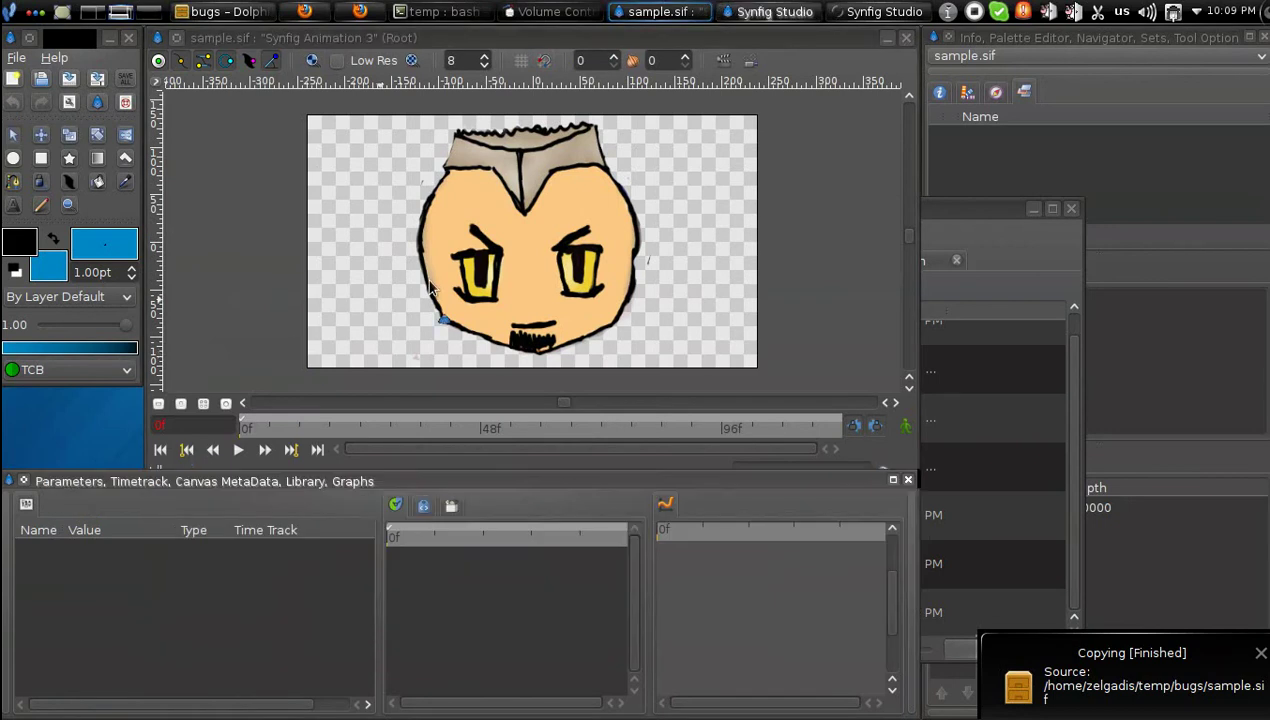
pyautogui.click(454, 292)
pyautogui.scroll(-2, 218, 609)
pyautogui.click(276, 660)
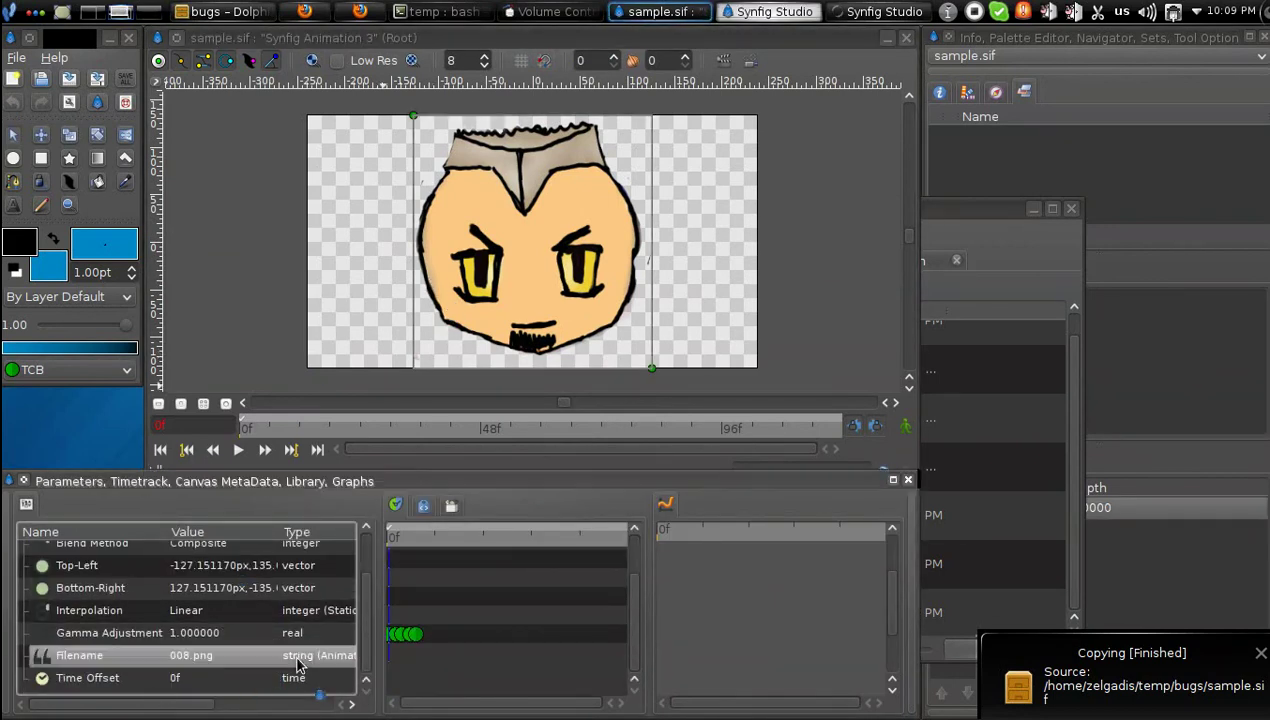
# - Disconnect the Filename parameter to remove its animation, save sample.sif and close its canvas
pyautogui.rightClick(146, 663)
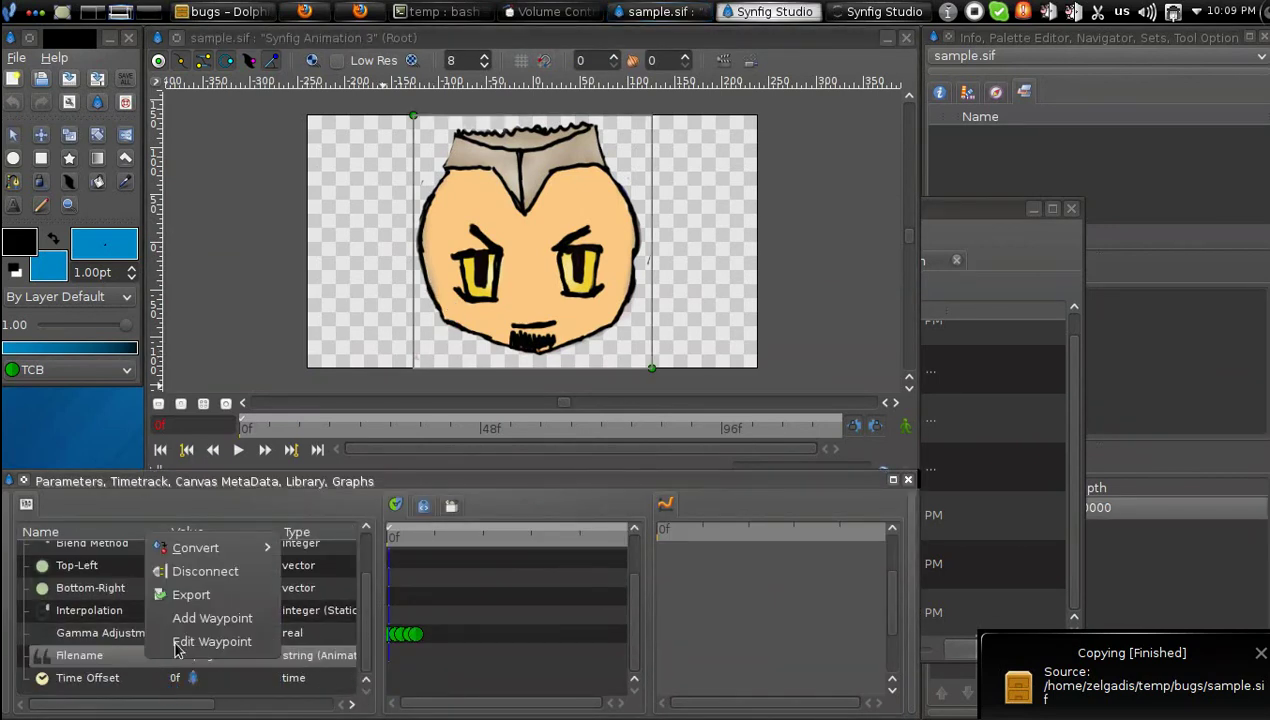
pyautogui.click(182, 570)
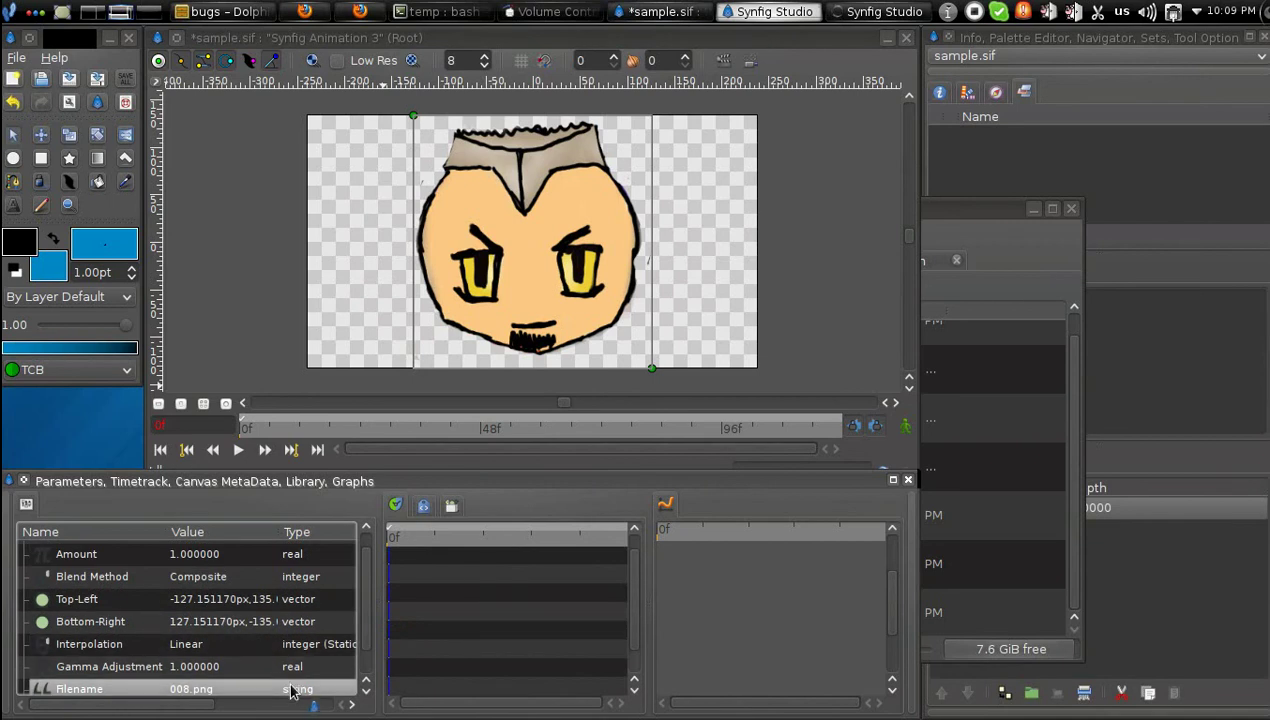
pyautogui.hotkey('ctrl', 's')
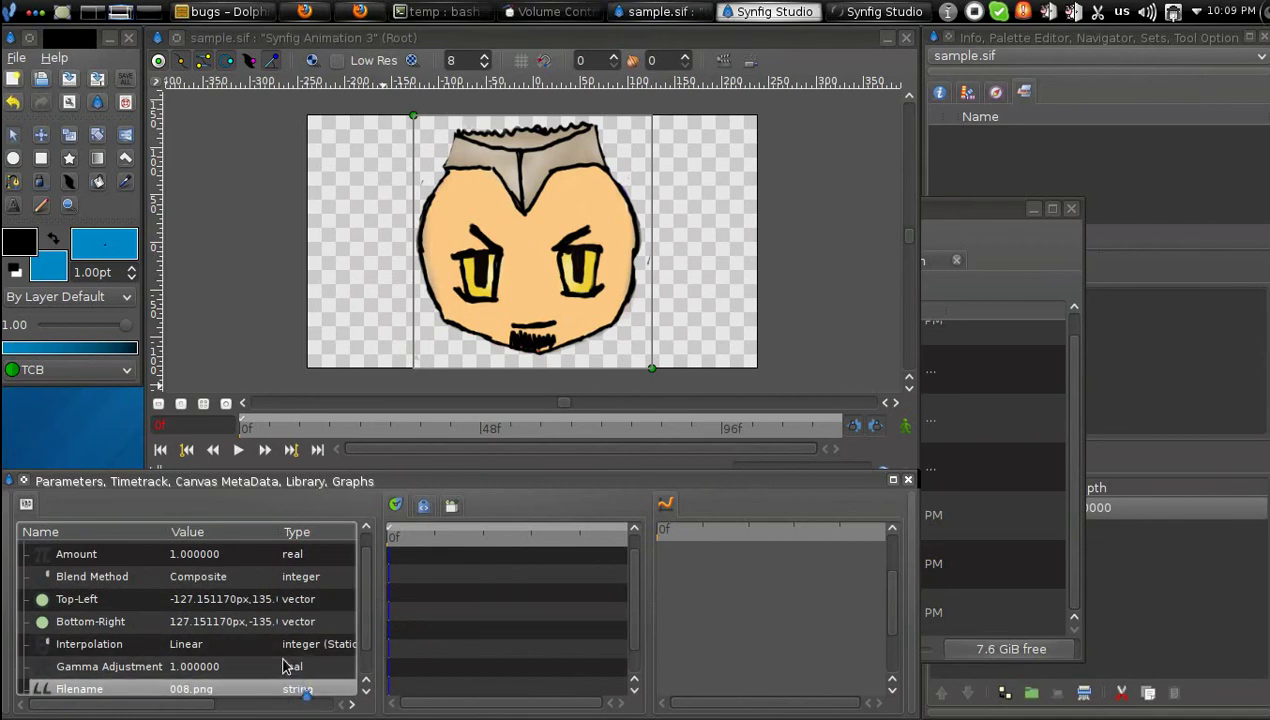
pyautogui.click(906, 37)
# - Open sample.sif from the bugs folder in Geany and highlight its non-animated filename parameter block
pyautogui.moveTo(662, 230); pyautogui.dragTo(652, 190)
pyautogui.rightClick(450, 568)
pyautogui.moveTo(505, 467)
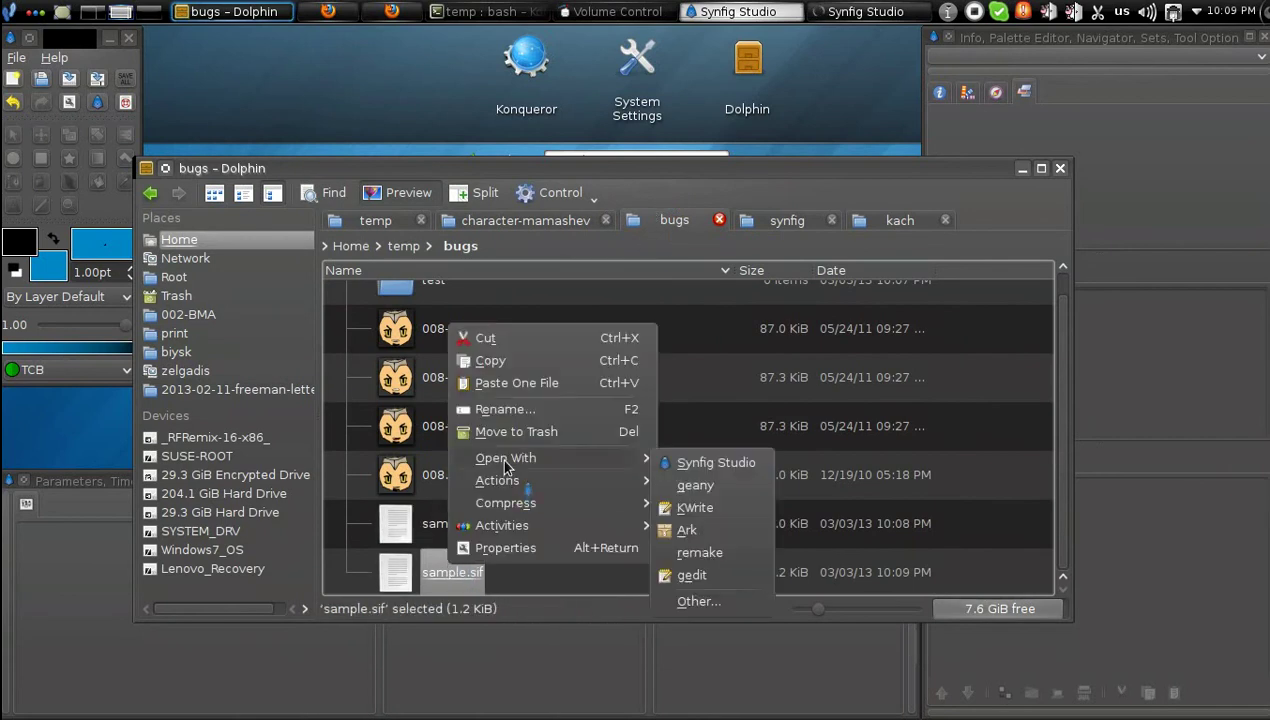
pyautogui.click(712, 480)
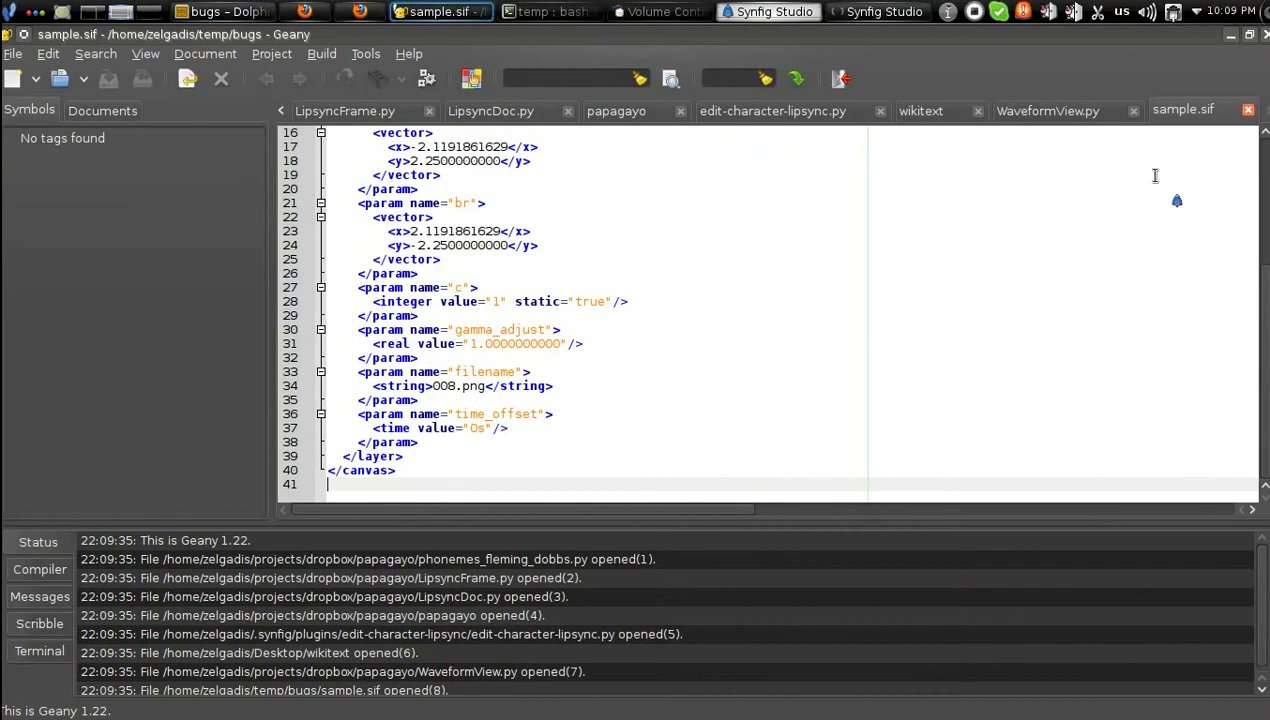
pyautogui.moveTo(357, 377); pyautogui.dragTo(448, 402)
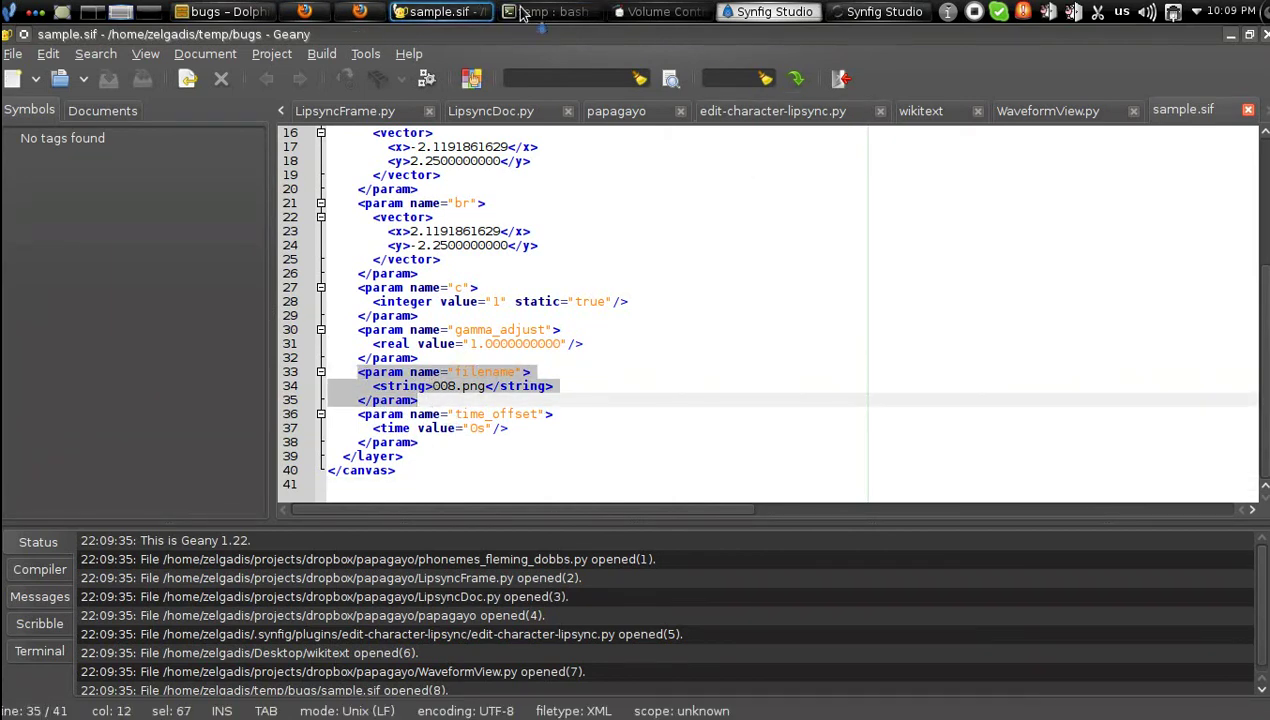
# - Open sample-animated.sif from the bugs folder in Geany and find its filename parameter
pyautogui.click(222, 11)
pyautogui.rightClick(425, 525)
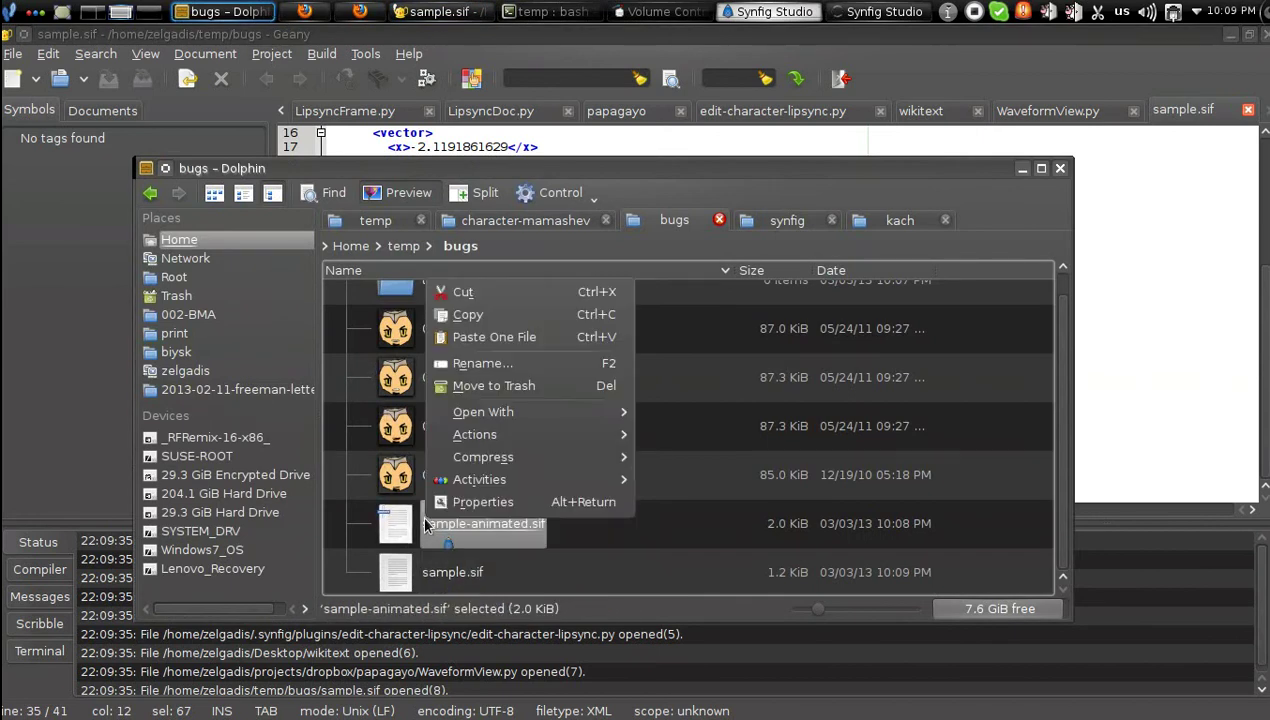
pyautogui.moveTo(565, 418)
pyautogui.click(698, 437)
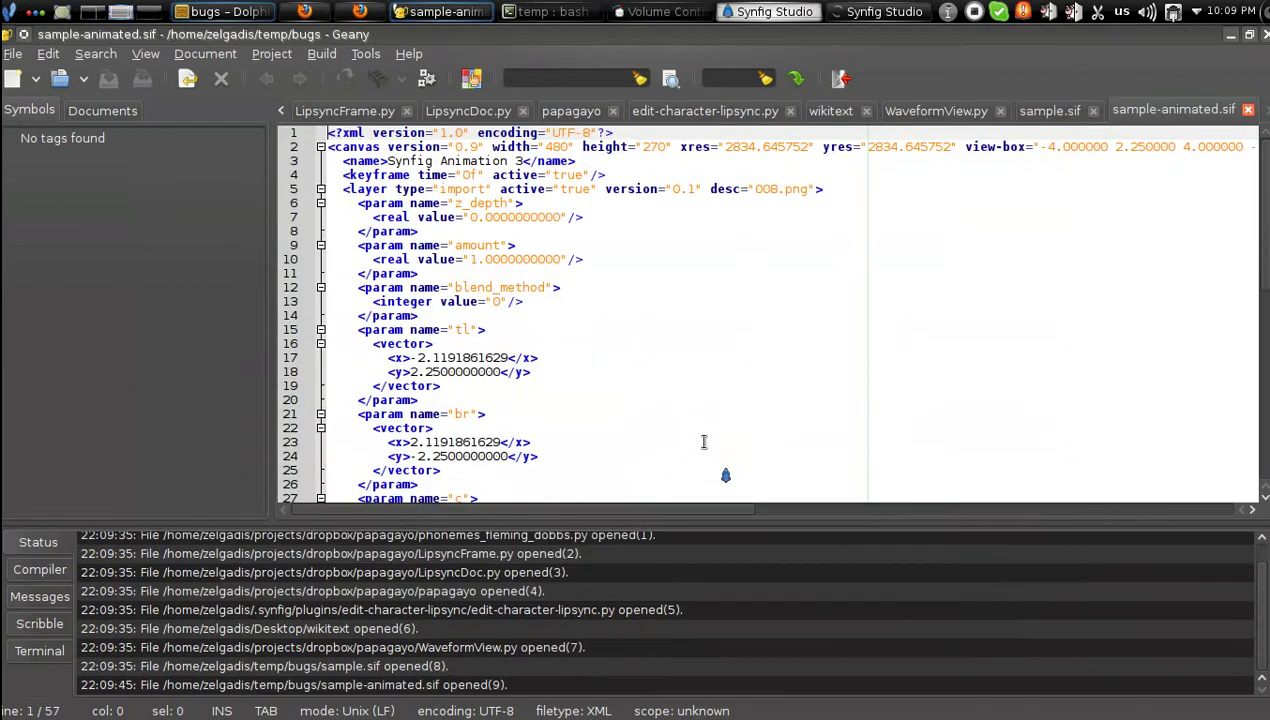
pyautogui.scroll(-10, 575, 395)
pyautogui.scroll(1, 520, 340)
# - Highlight the filename parameter's opening animated string lines and all the waypoint entries inside it
pyautogui.moveTo(351, 218); pyautogui.dragTo(554, 232)
pyautogui.click(558, 245)
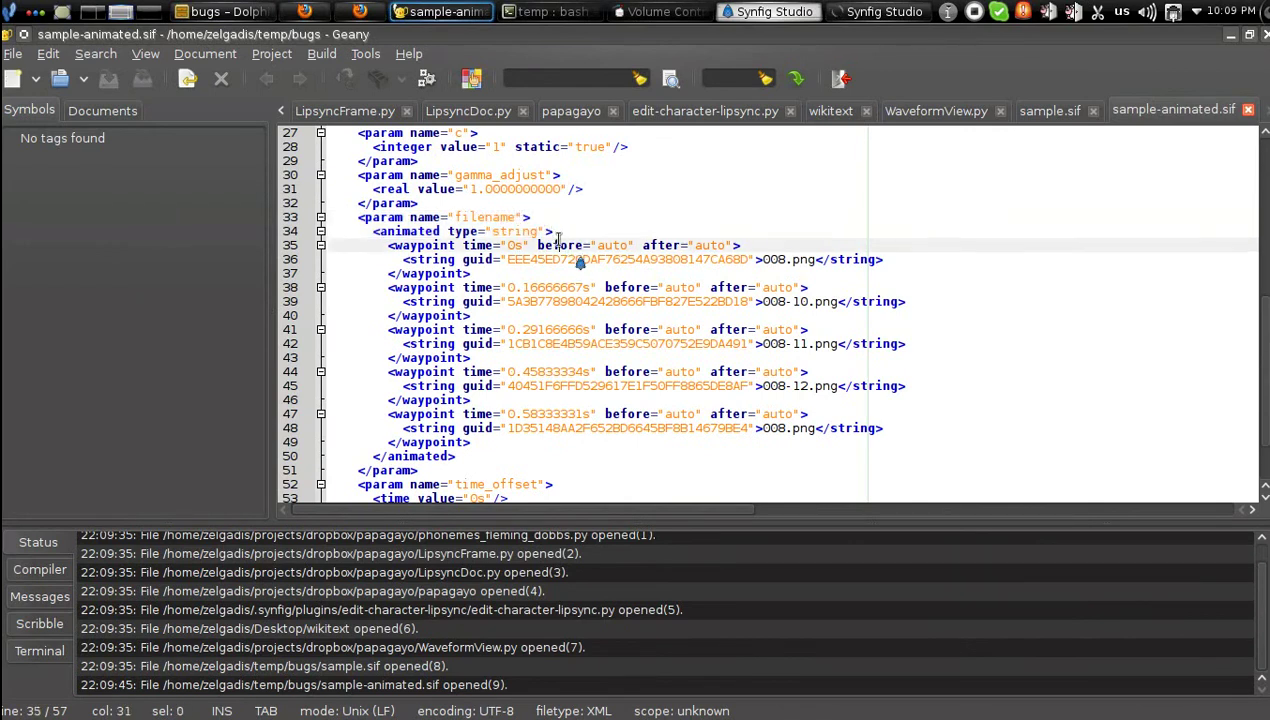
pyautogui.moveTo(390, 245)
pyautogui.mouseDown()
pyautogui.moveTo(480, 285)
pyautogui.moveTo(505, 442)
pyautogui.moveTo(390, 318)
pyautogui.moveTo(386, 250)
pyautogui.mouseUp()
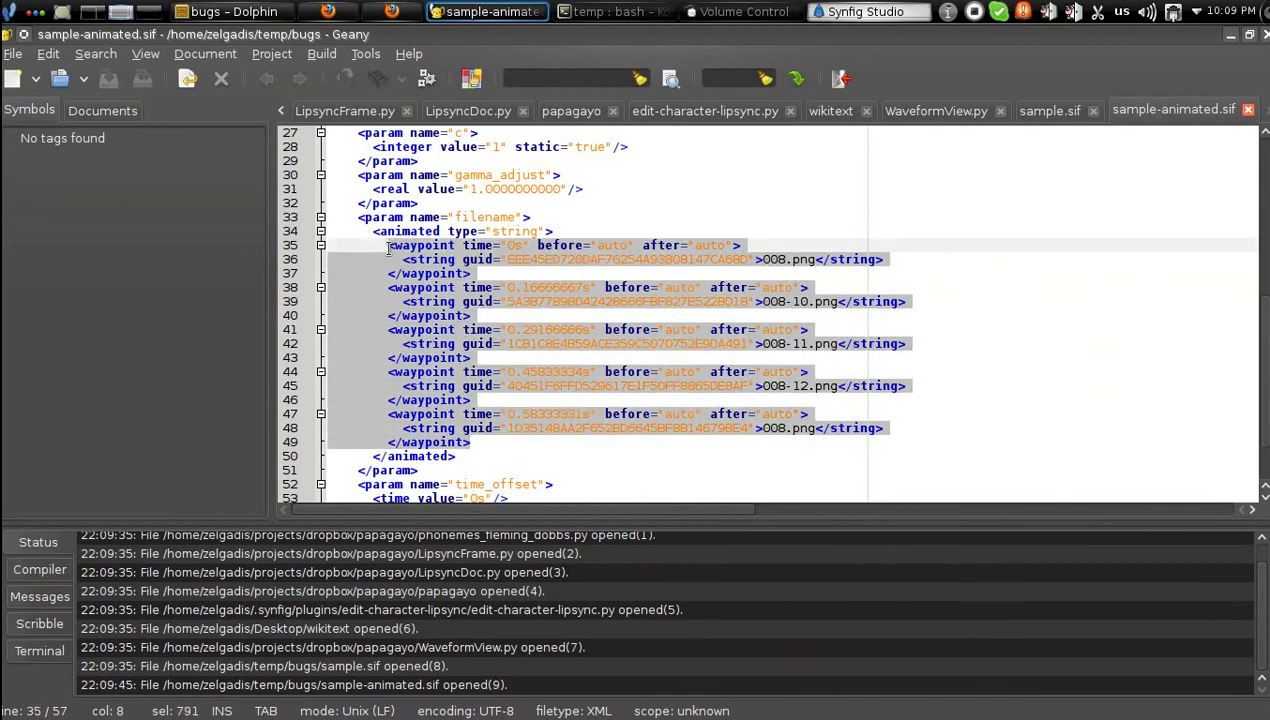
# - Close sample-animated.sif and sample.sif in Geany and minimize the editor to return to the bugs folder in Dolphin
pyautogui.click(1248, 112)
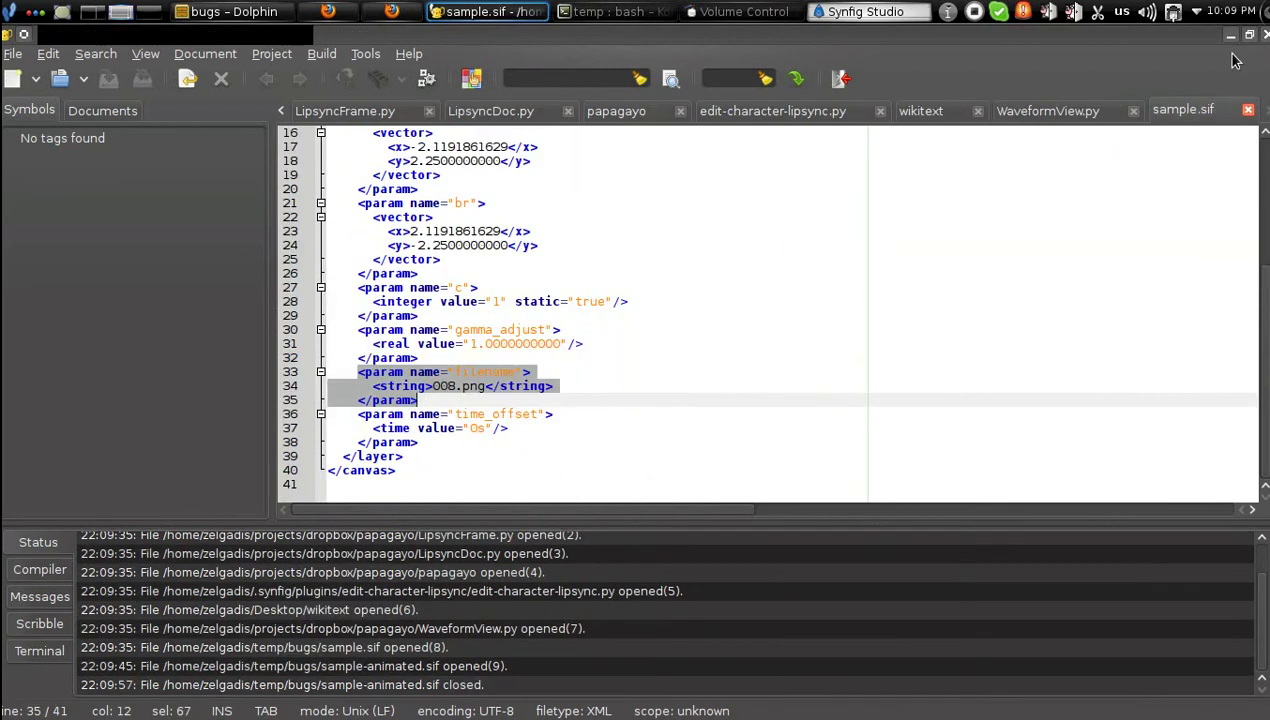
pyautogui.click(1248, 108)
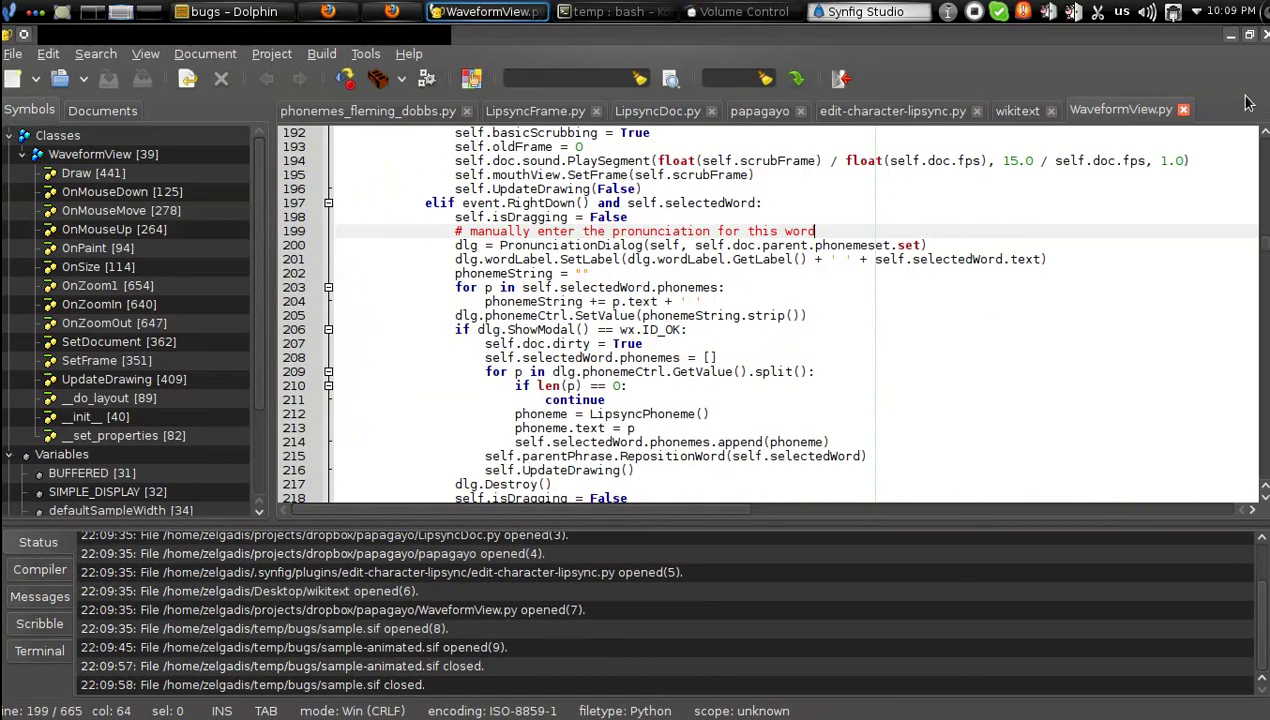
pyautogui.click(1233, 37)
pyautogui.click(913, 157)
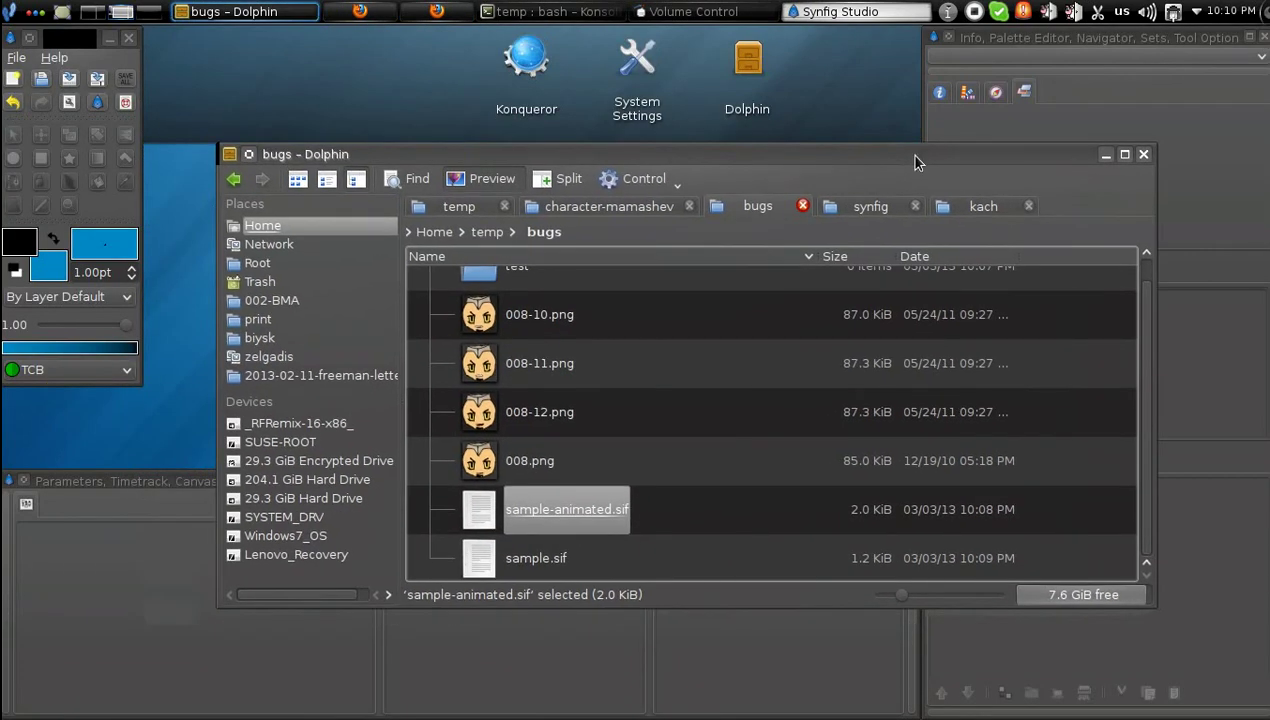
# - Open sample-animated.sif from the bugs folder in Synfig Studio and select its face image layer
pyautogui.click(553, 512)
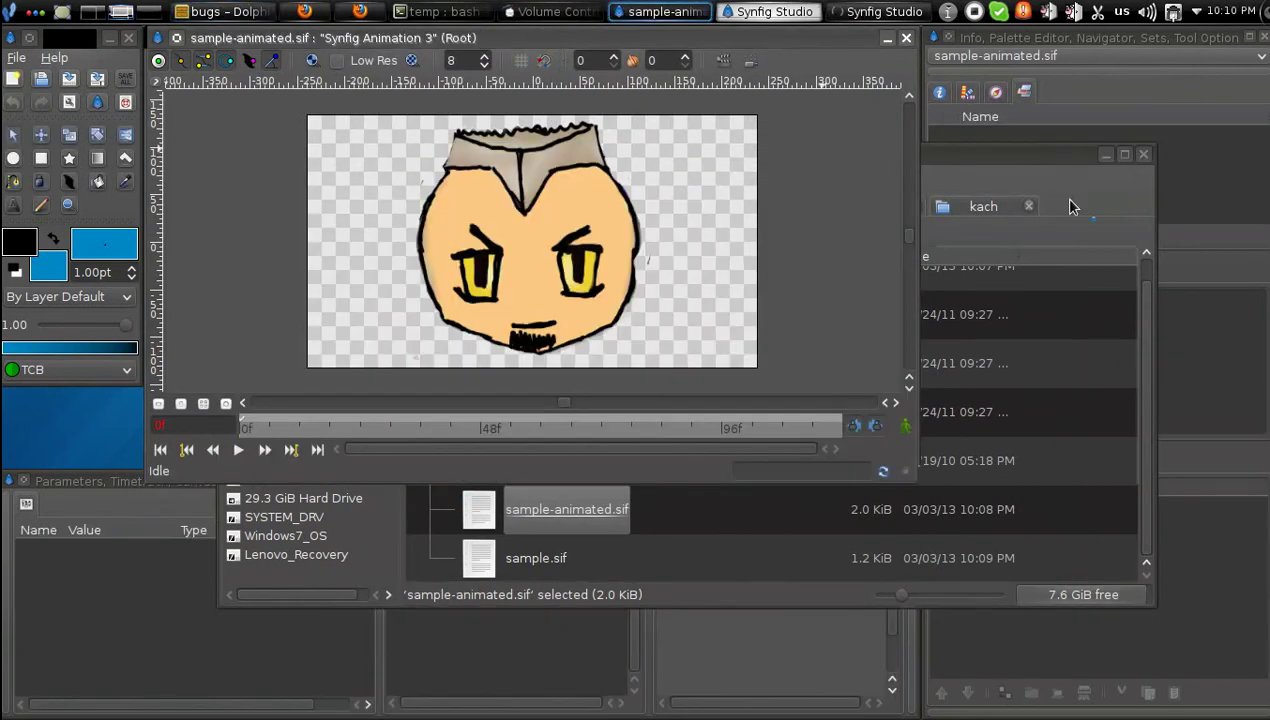
pyautogui.click(1106, 155)
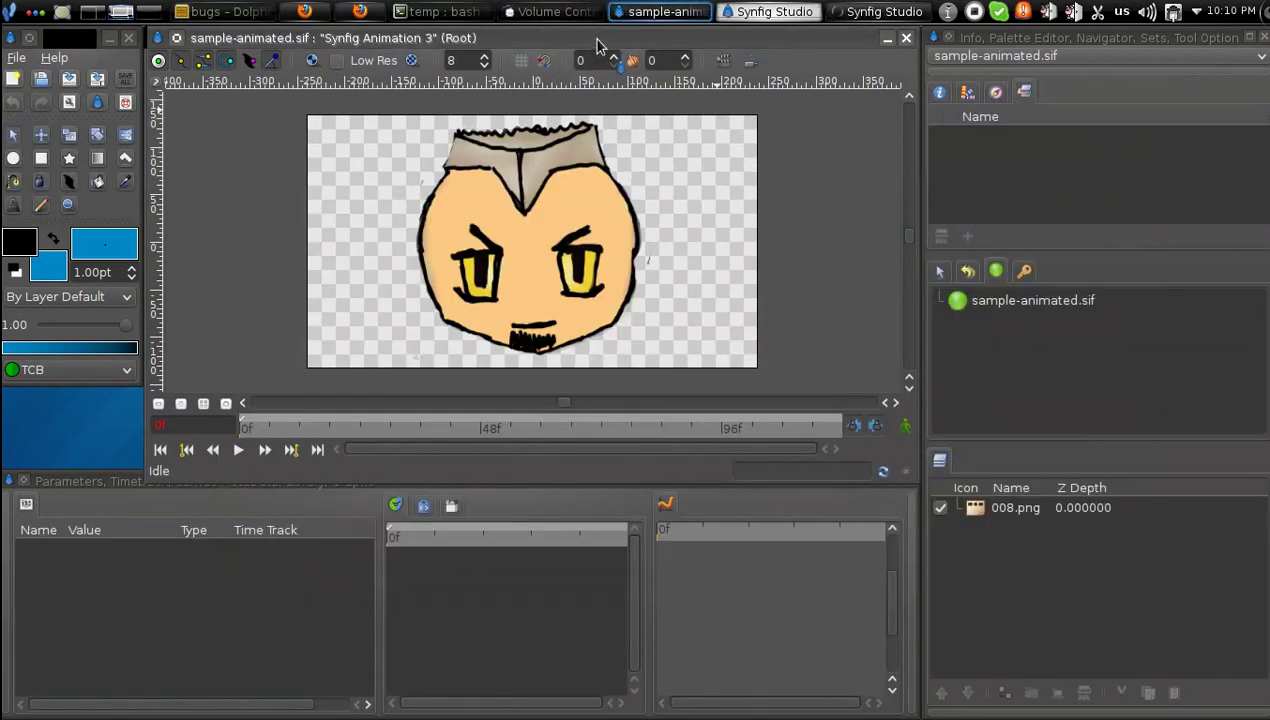
pyautogui.click(470, 293)
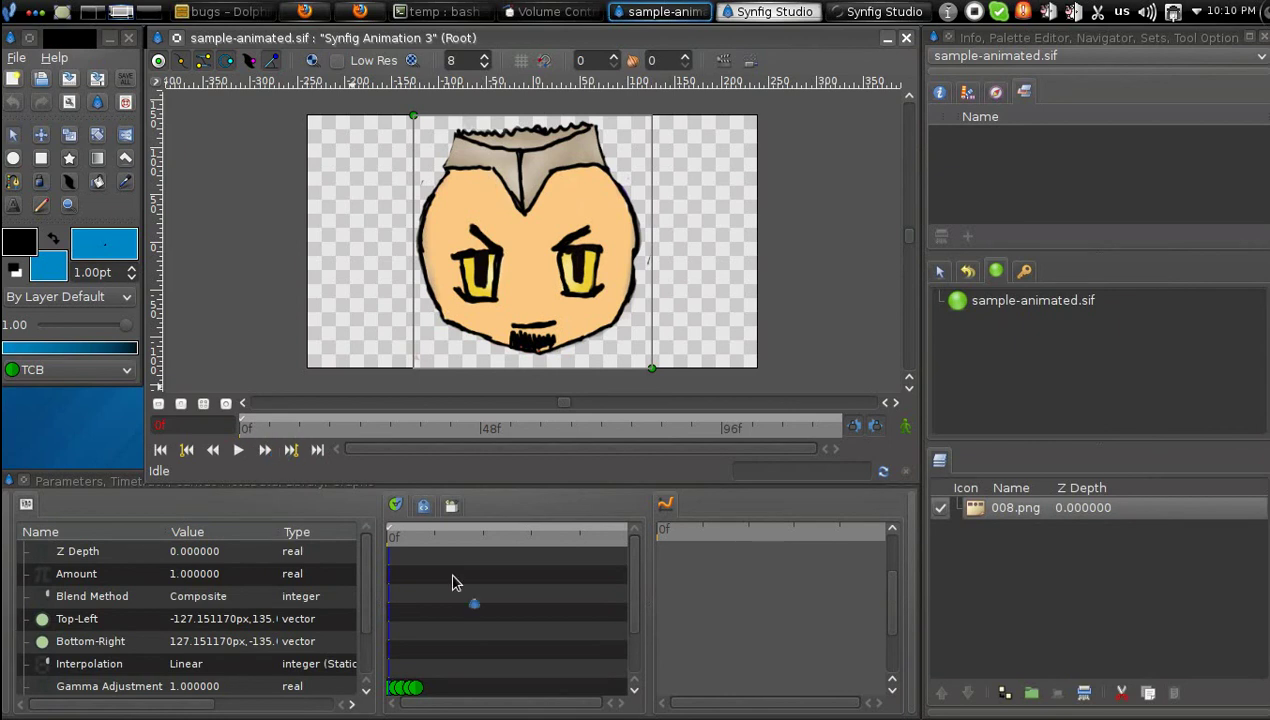
pyautogui.moveTo(524, 703); pyautogui.dragTo(473, 703)
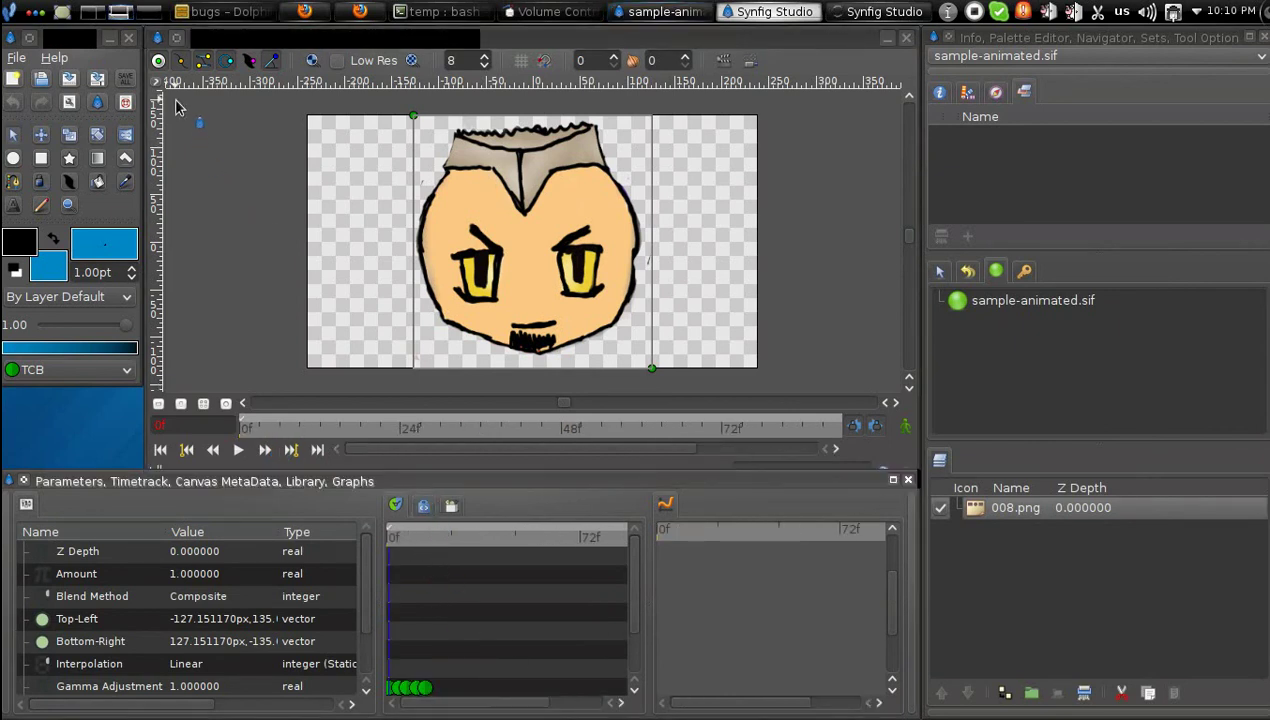
# - Save a copy of the animation as sample-animated.sif in the test subfolder of bugs
pyautogui.click(157, 79)
pyautogui.moveTo(166, 93)
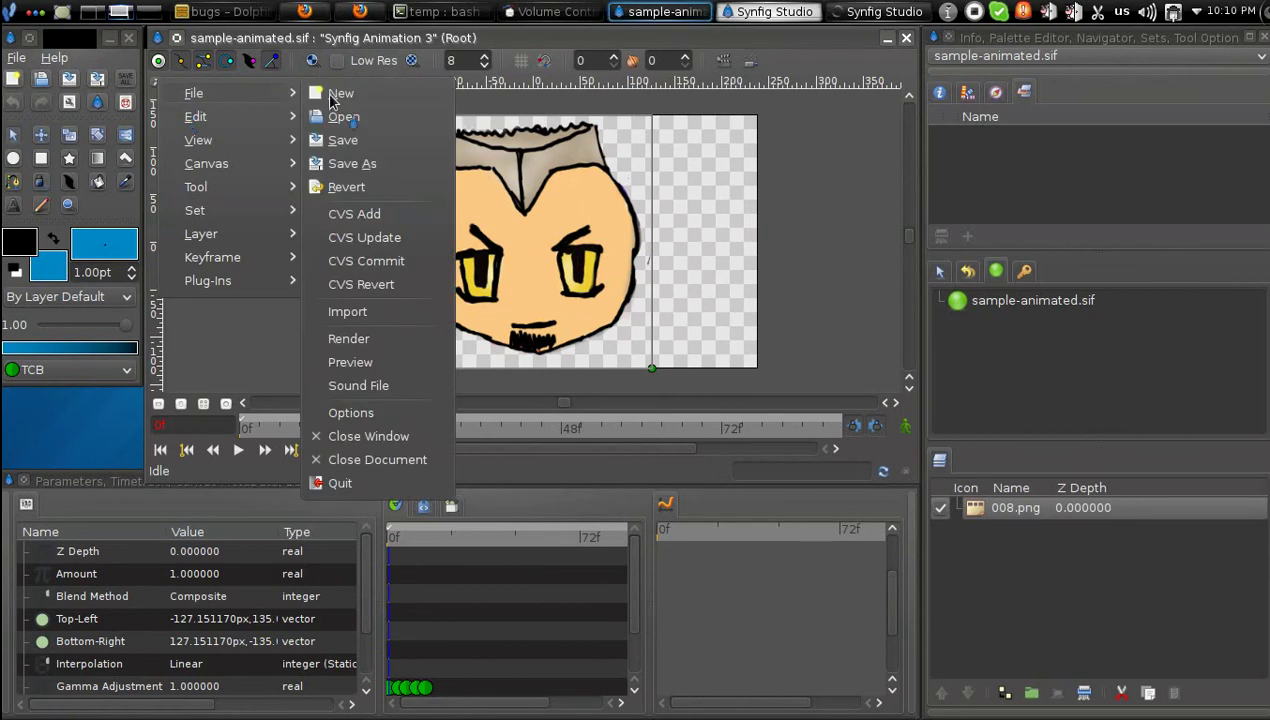
pyautogui.click(355, 165)
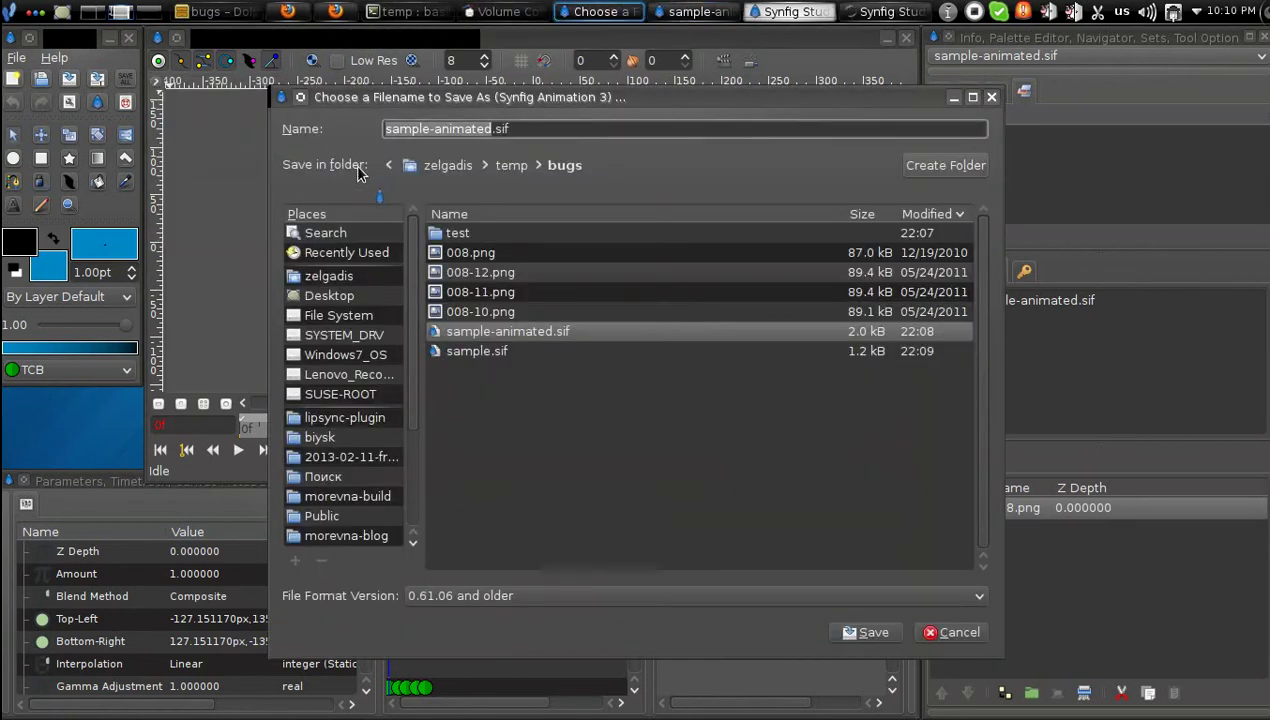
pyautogui.doubleClick(450, 233)
pyautogui.click(875, 633)
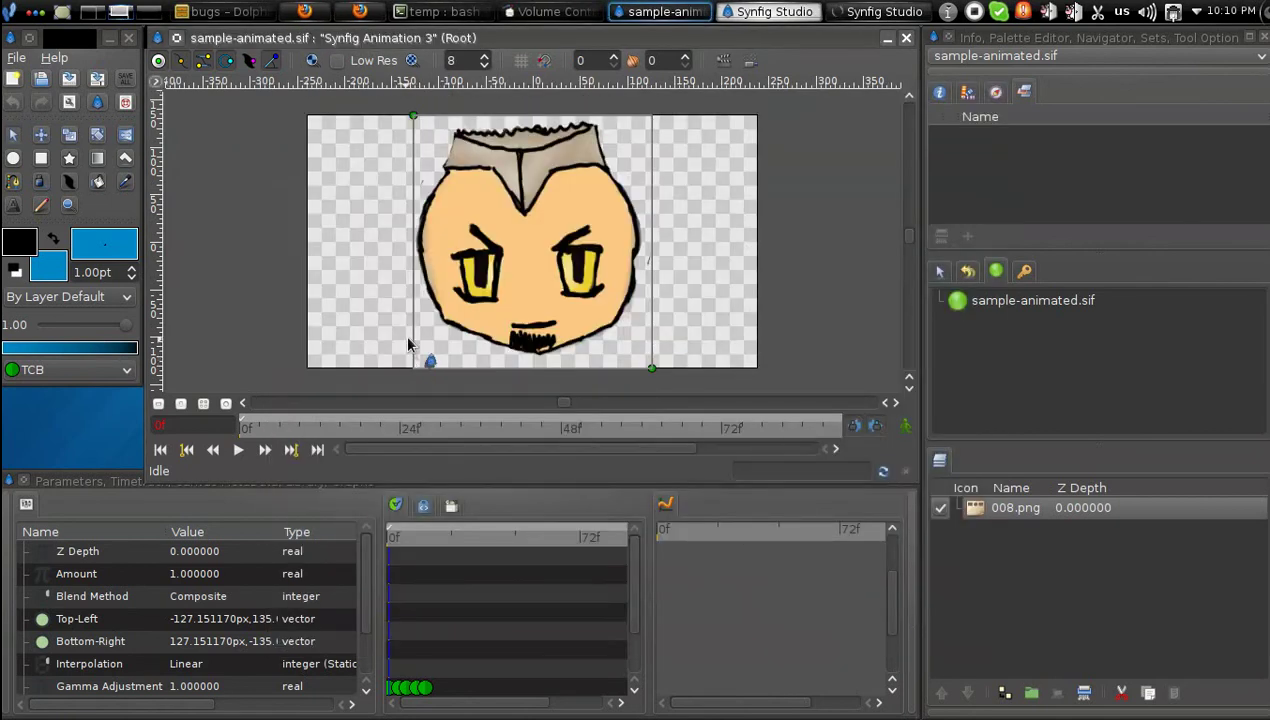
# - Select the Filename parameter, scrub the time track to frame 13 to check the image switching, and close the canvas
pyautogui.moveTo(399, 537)
pyautogui.mouseDown()
pyautogui.moveTo(421, 555)
pyautogui.moveTo(384, 537)
pyautogui.mouseUp()
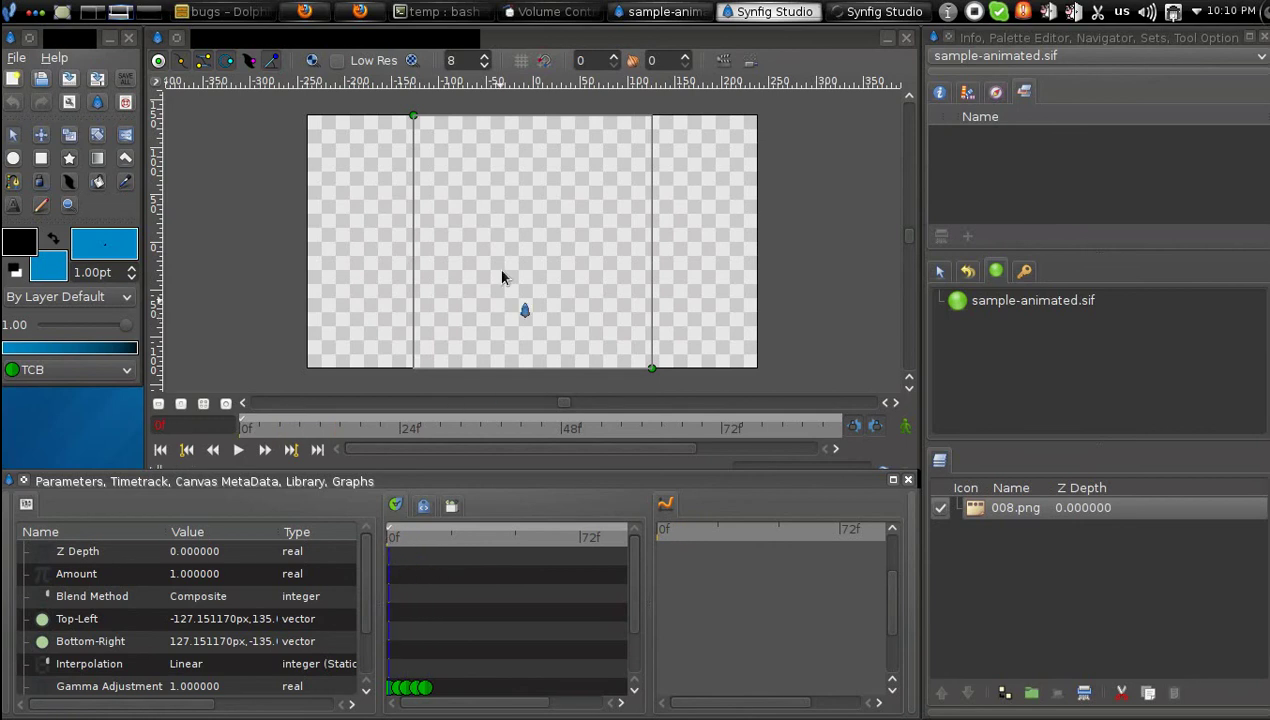
pyautogui.scroll(-2, 203, 655)
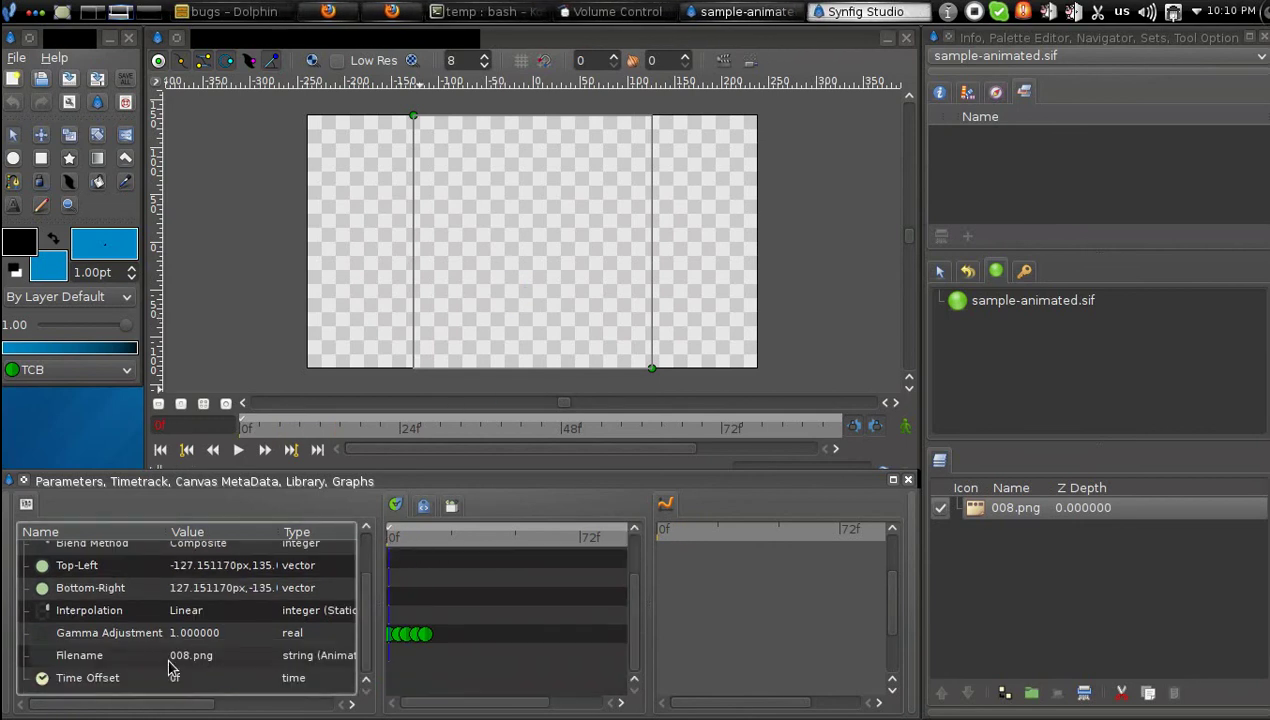
pyautogui.click(172, 658)
pyautogui.click(397, 541)
pyautogui.moveTo(410, 544)
pyautogui.mouseDown()
pyautogui.moveTo(423, 546)
pyautogui.moveTo(388, 555)
pyautogui.moveTo(423, 553)
pyautogui.mouseUp()
pyautogui.click(510, 38)
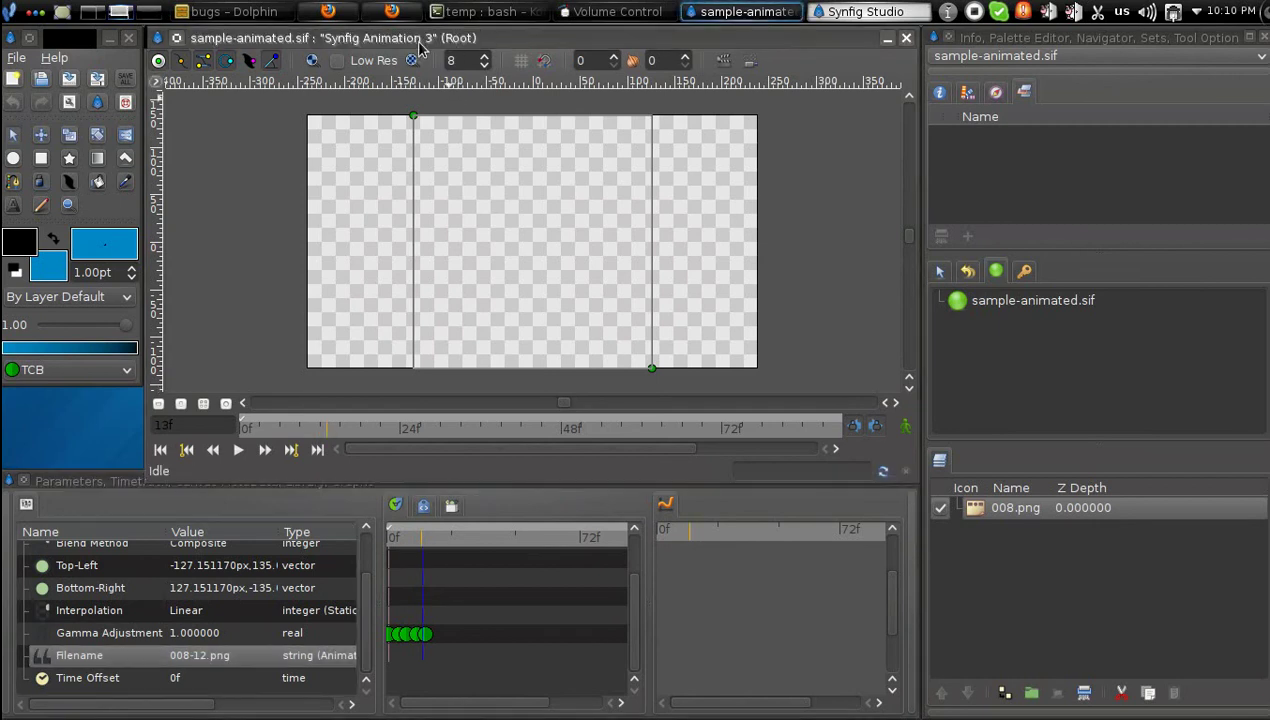
pyautogui.click(906, 37)
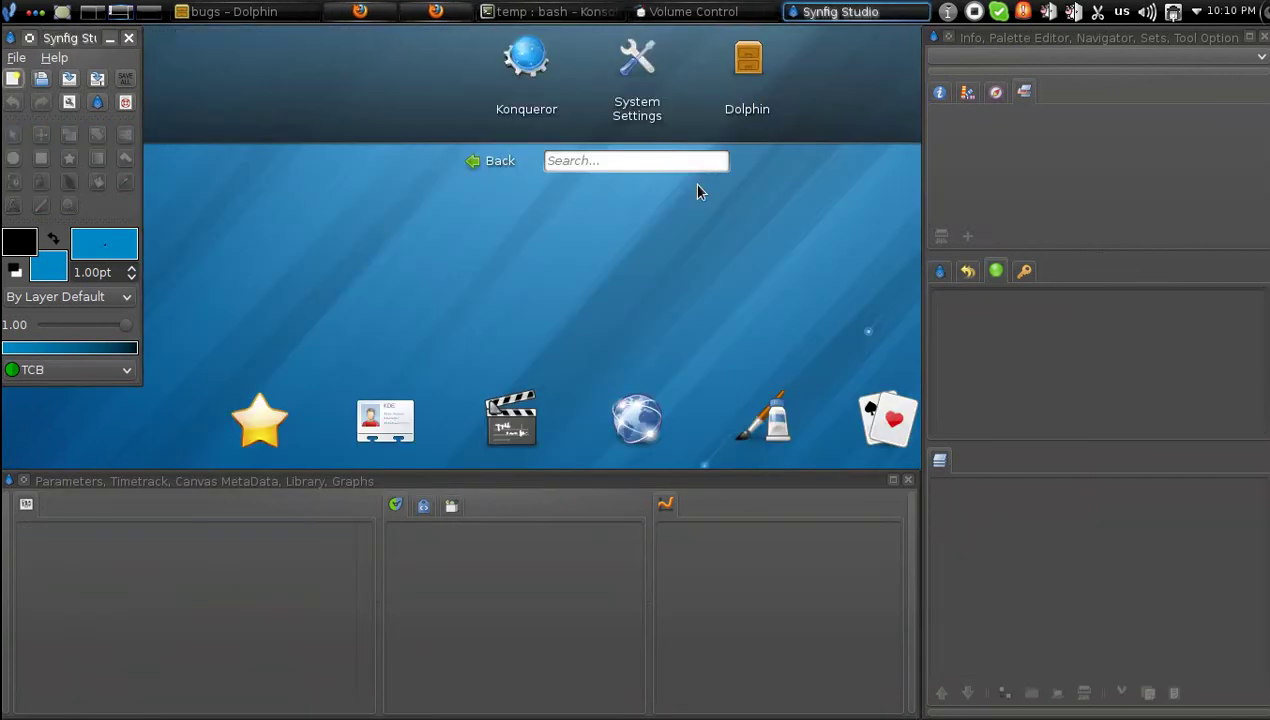
# - Open sample-animated.sif from the test folder in Geany and find its filename parameter's waypoints
pyautogui.click(256, 10)
pyautogui.scroll(1, 600, 400)
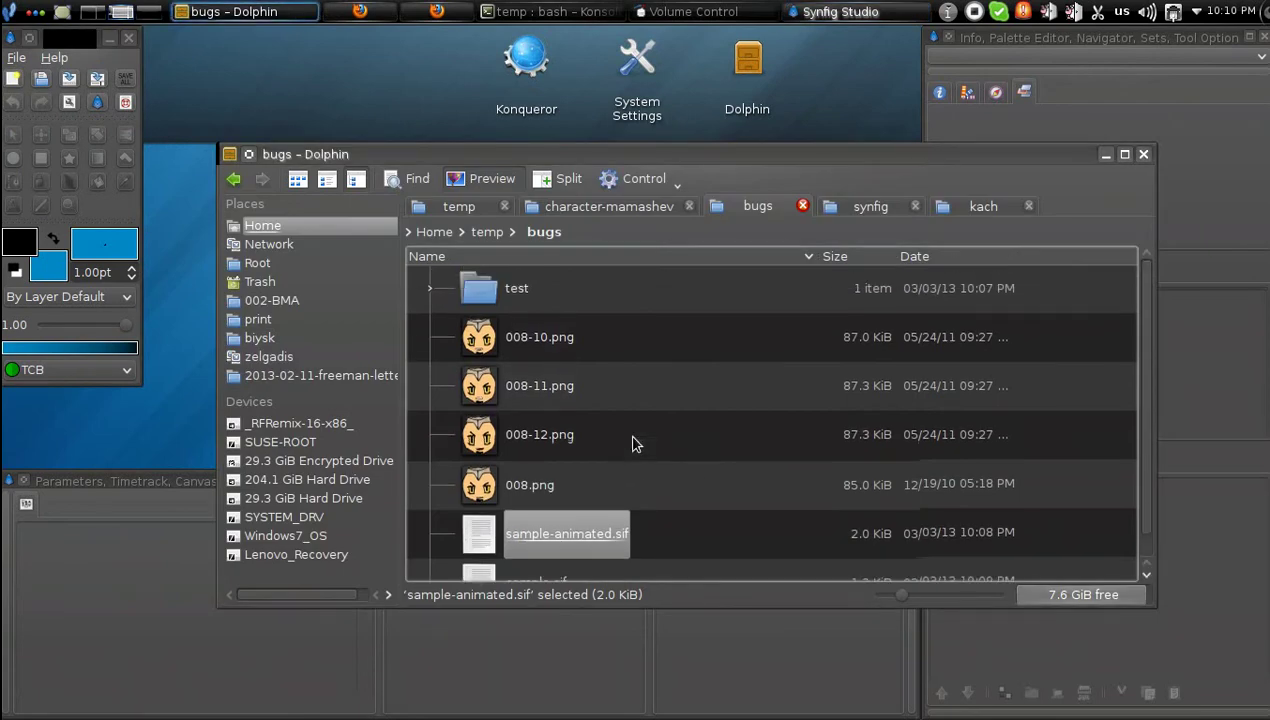
pyautogui.click(519, 288)
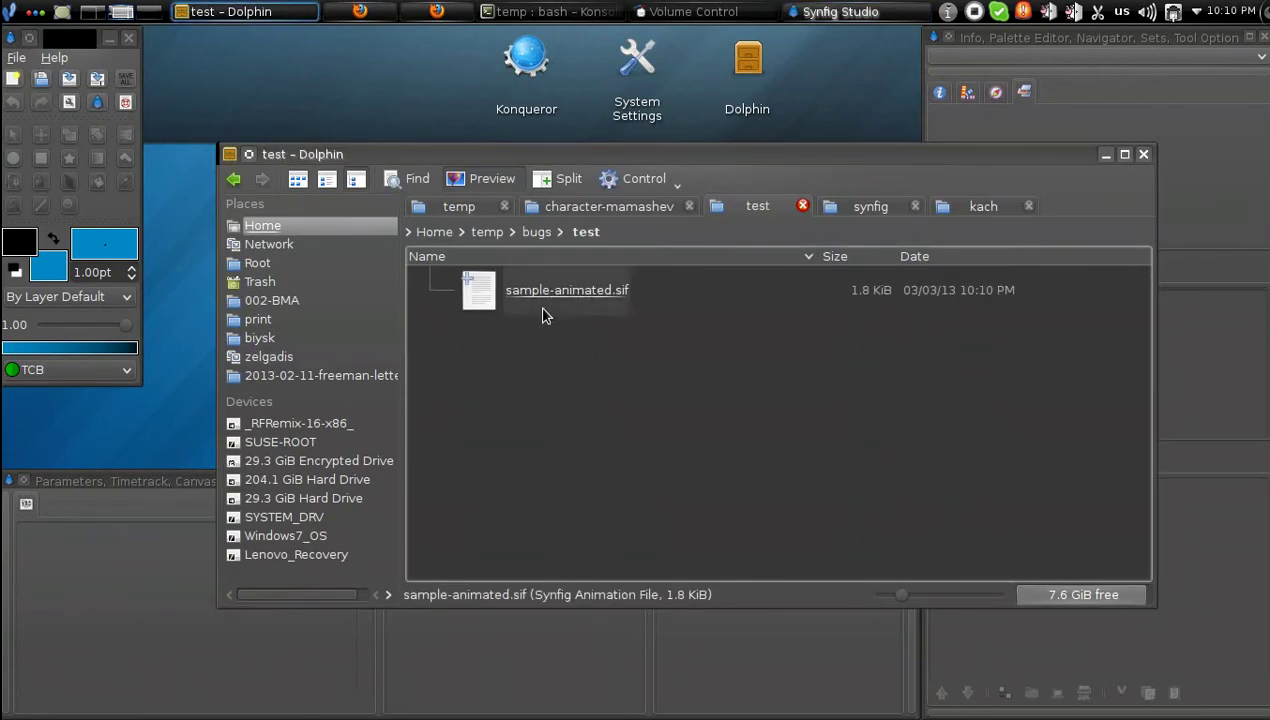
pyautogui.rightClick(540, 306)
pyautogui.moveTo(621, 455)
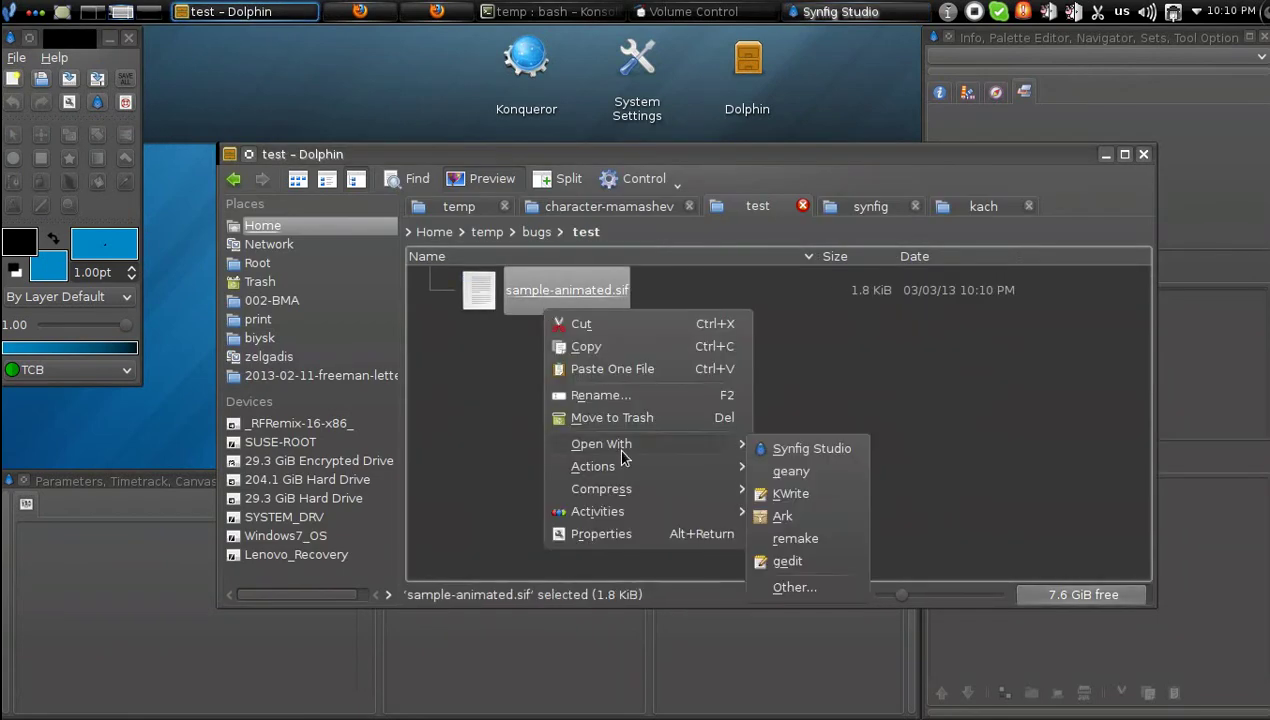
pyautogui.click(803, 471)
pyautogui.scroll(-3, 424, 395)
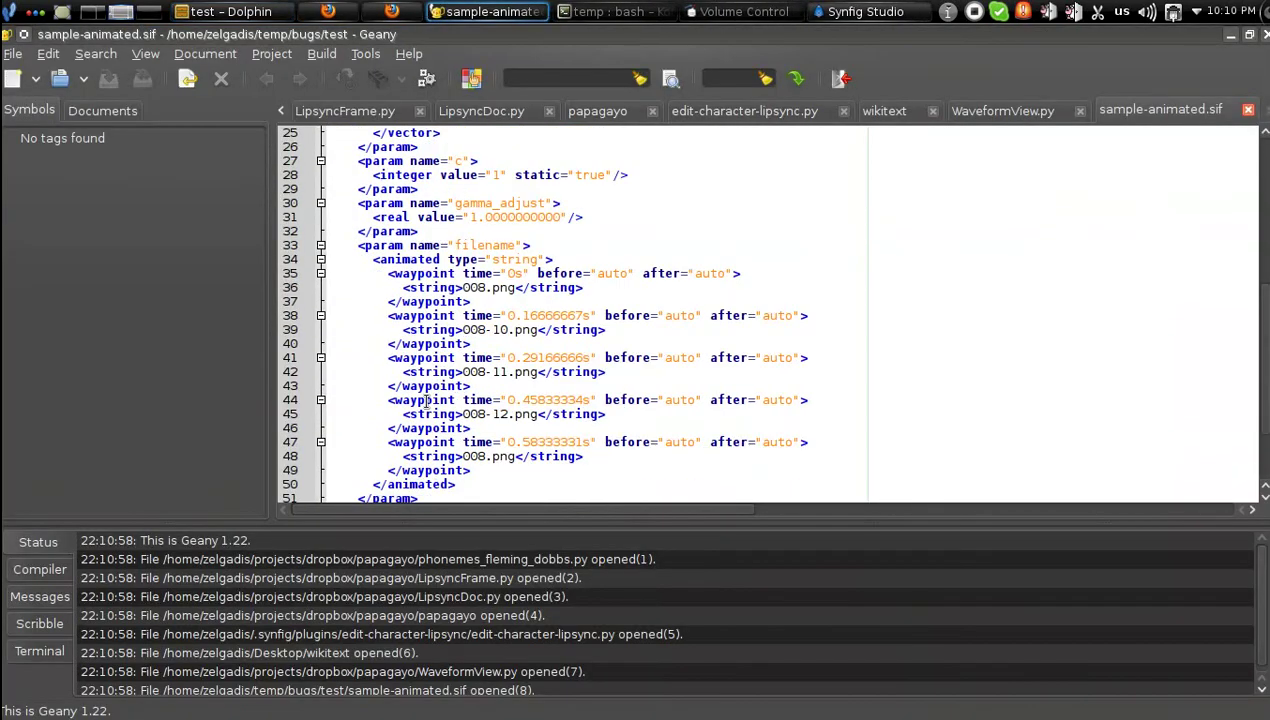
# - Highlight image names inside the filename waypoints, including 008-12.png and the first 008.png
pyautogui.moveTo(462, 414); pyautogui.dragTo(531, 419)
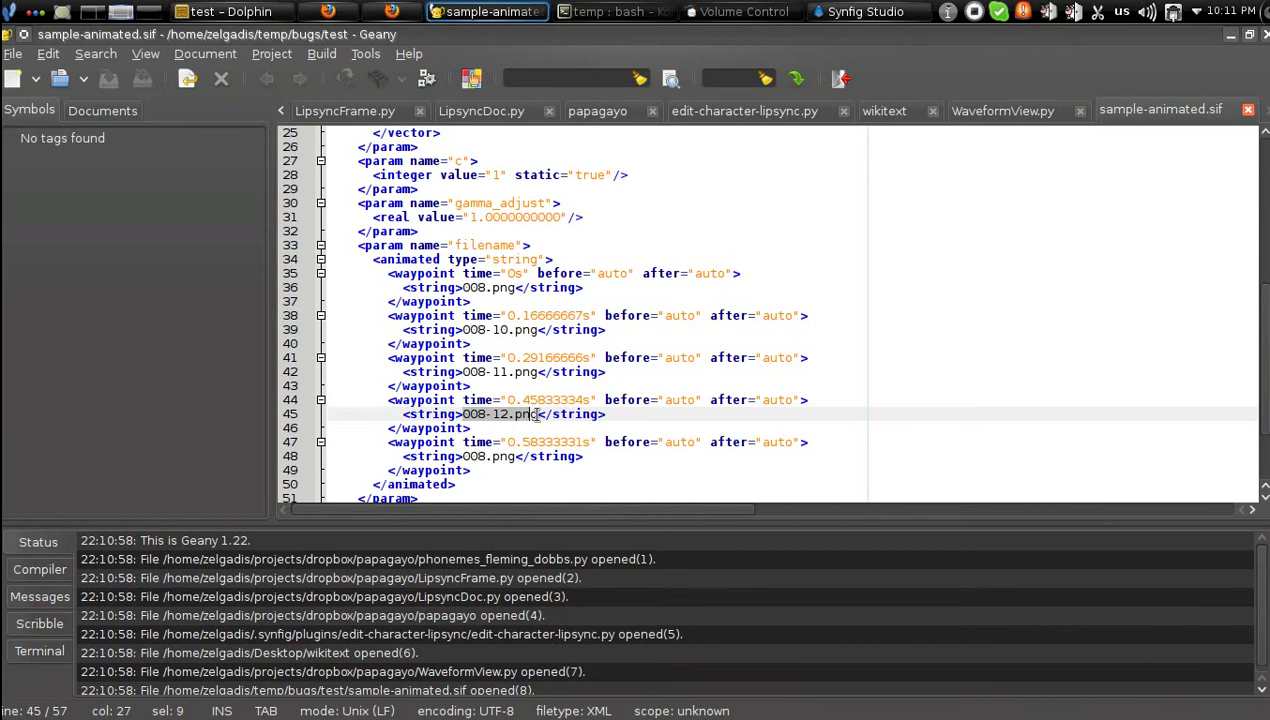
pyautogui.moveTo(540, 414); pyautogui.dragTo(538, 372)
pyautogui.moveTo(462, 287); pyautogui.dragTo(514, 289)
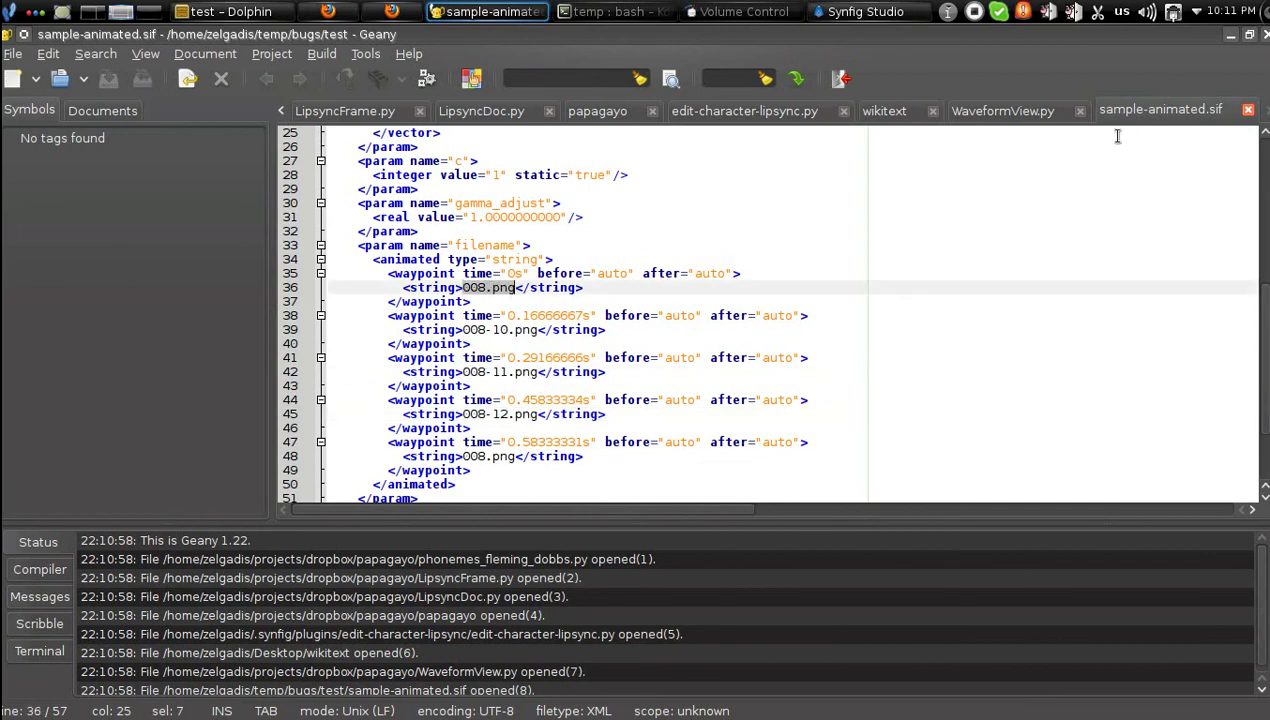
# - Close the test folder's sample-animated.sif in Geany and minimize the editor
pyautogui.click(1248, 109)
pyautogui.click(1233, 35)
pyautogui.click(745, 376)
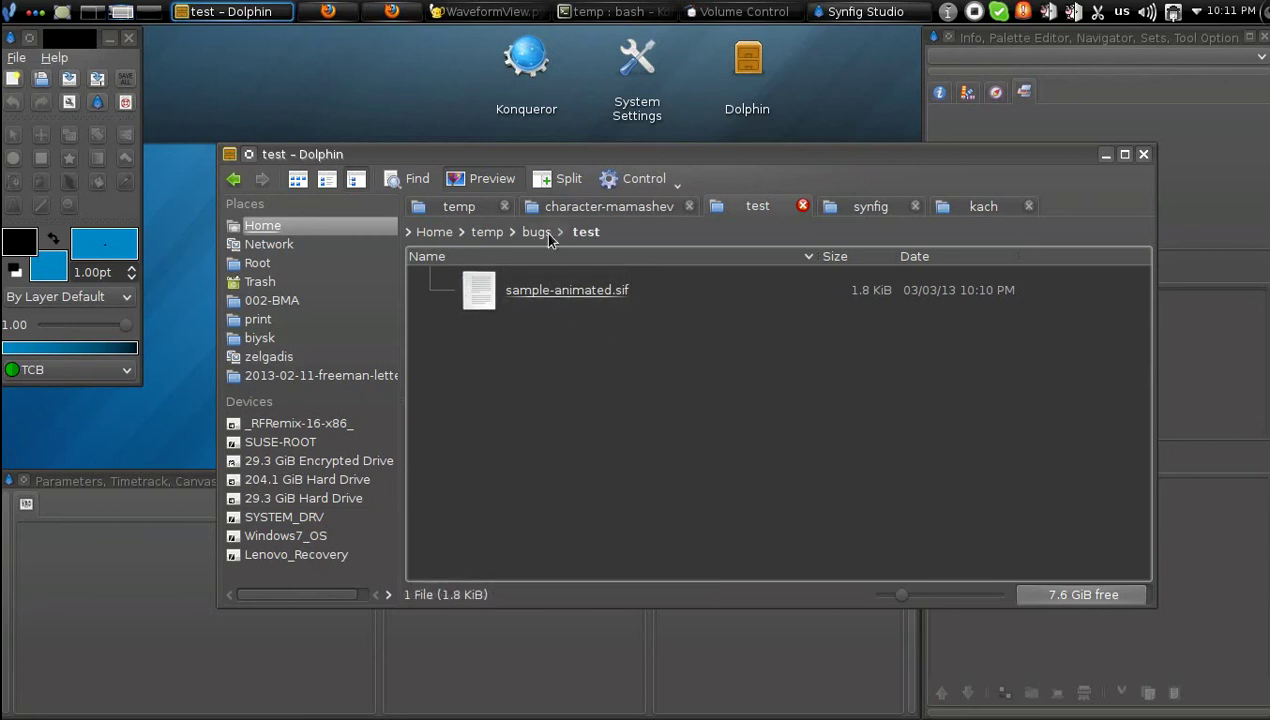
# - Reopen sample-animated.sif from the bugs folder in Synfig Studio and select the 008.png layer to inspect its animated Filename parameter
pyautogui.hotkey('alt', 'Up')
pyautogui.scroll(-1, 639, 451)
pyautogui.click(596, 510)
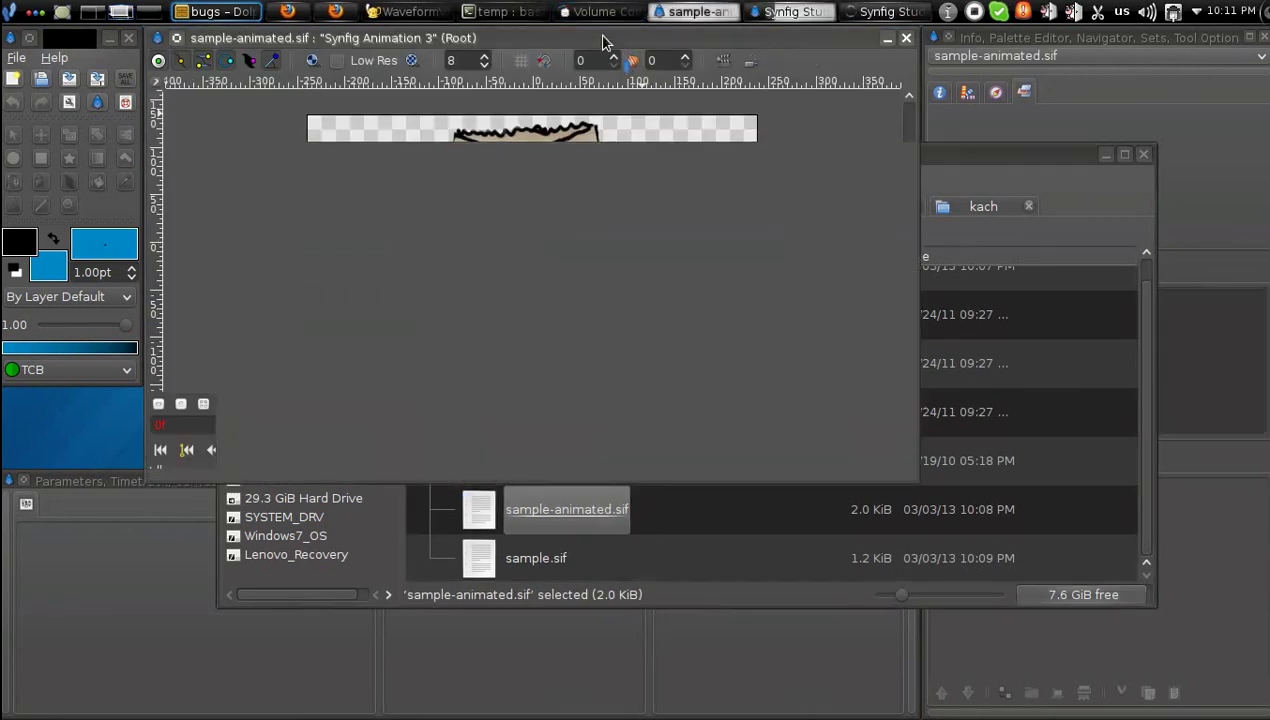
pyautogui.click(1104, 156)
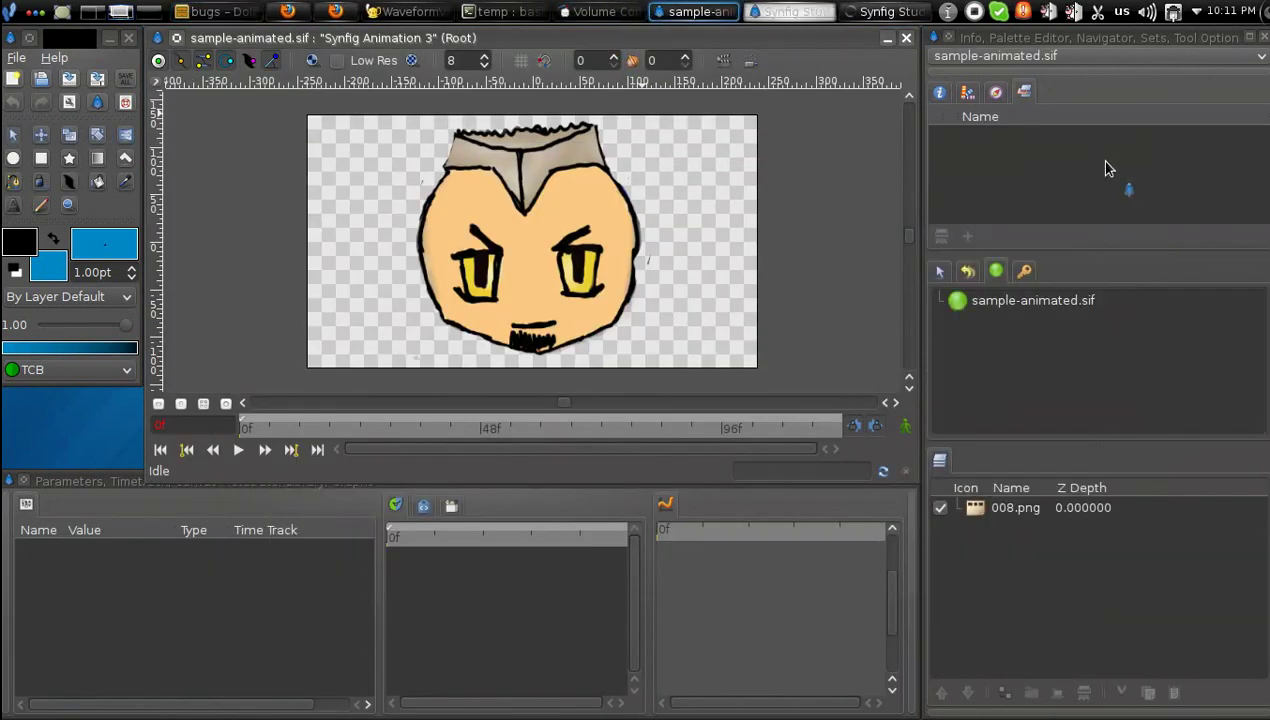
pyautogui.moveTo(505, 476); pyautogui.dragTo(501, 462)
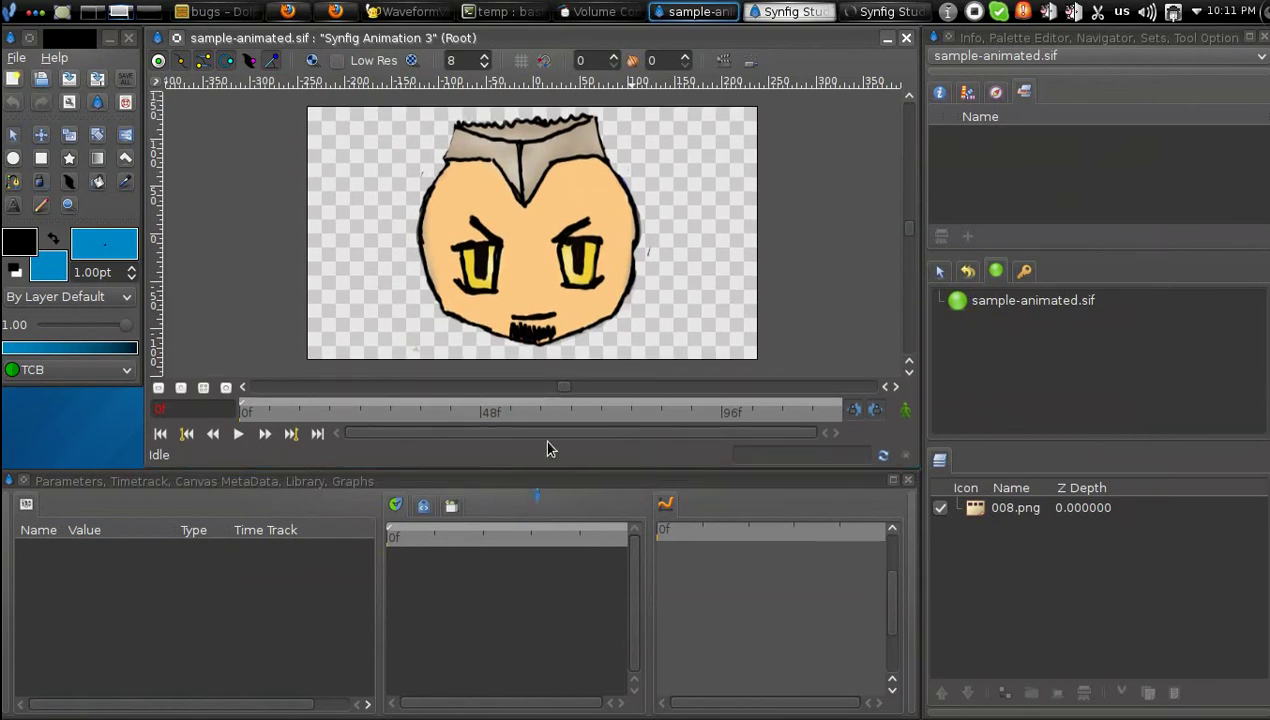
pyautogui.click(500, 487)
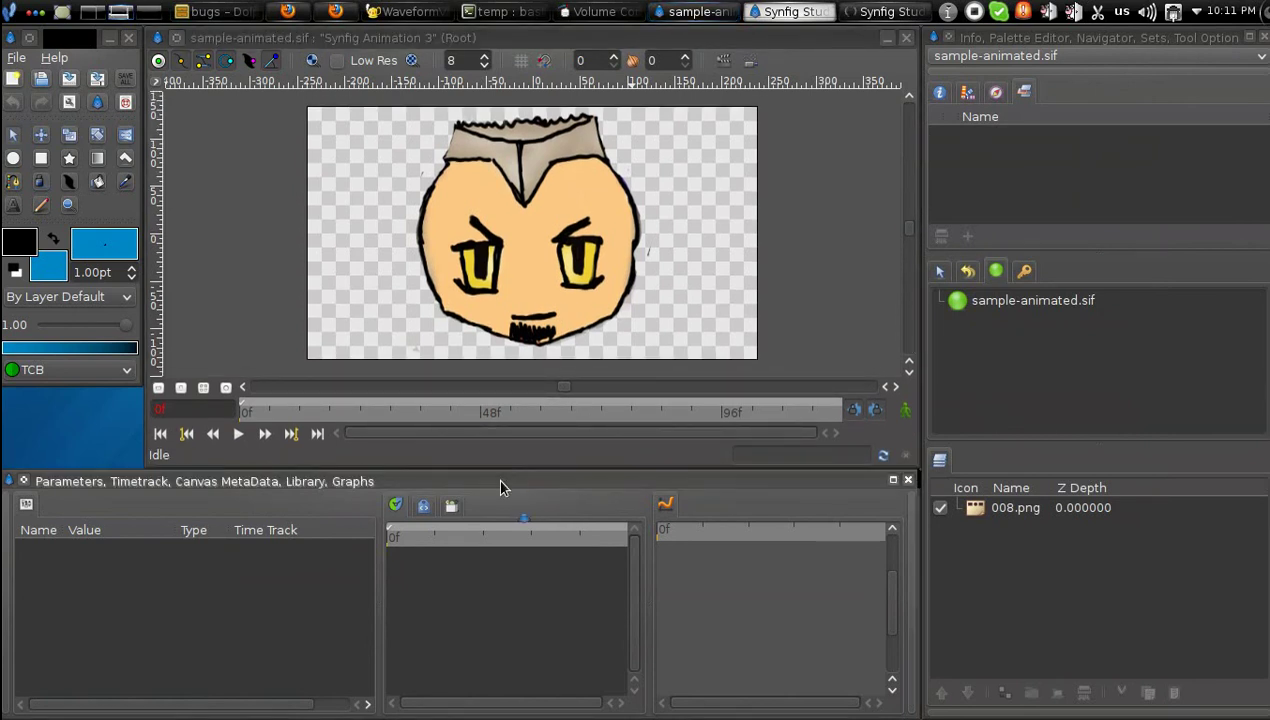
pyautogui.click(996, 514)
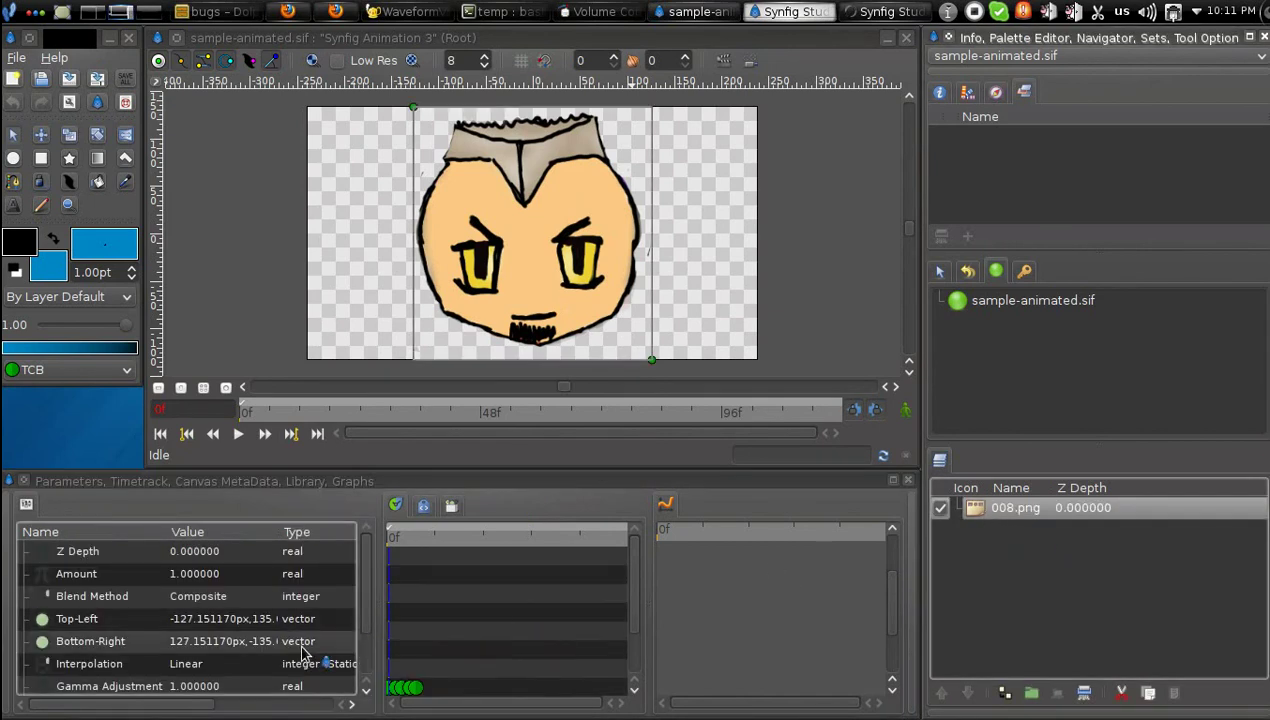
pyautogui.scroll(-2, 300, 640)
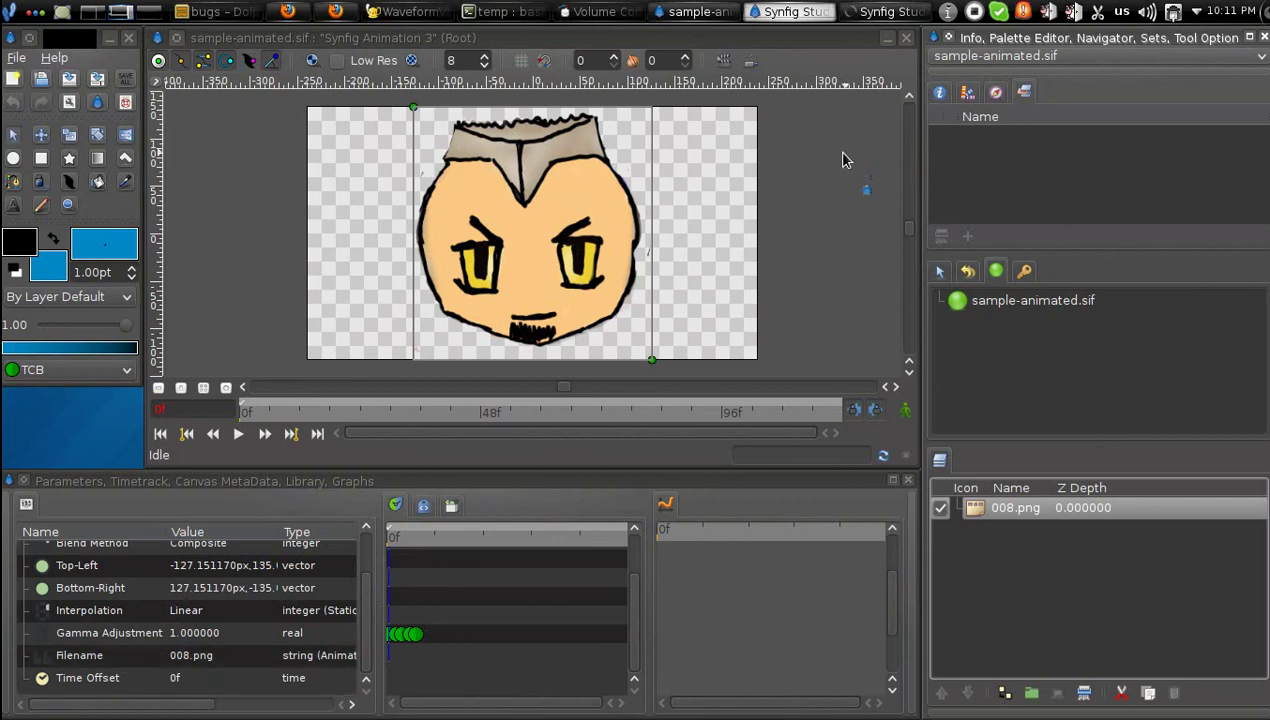
# - Close the sample-animated.sif canvas, open sample.sif from the bugs folder and select its face image layer
pyautogui.click(907, 40)
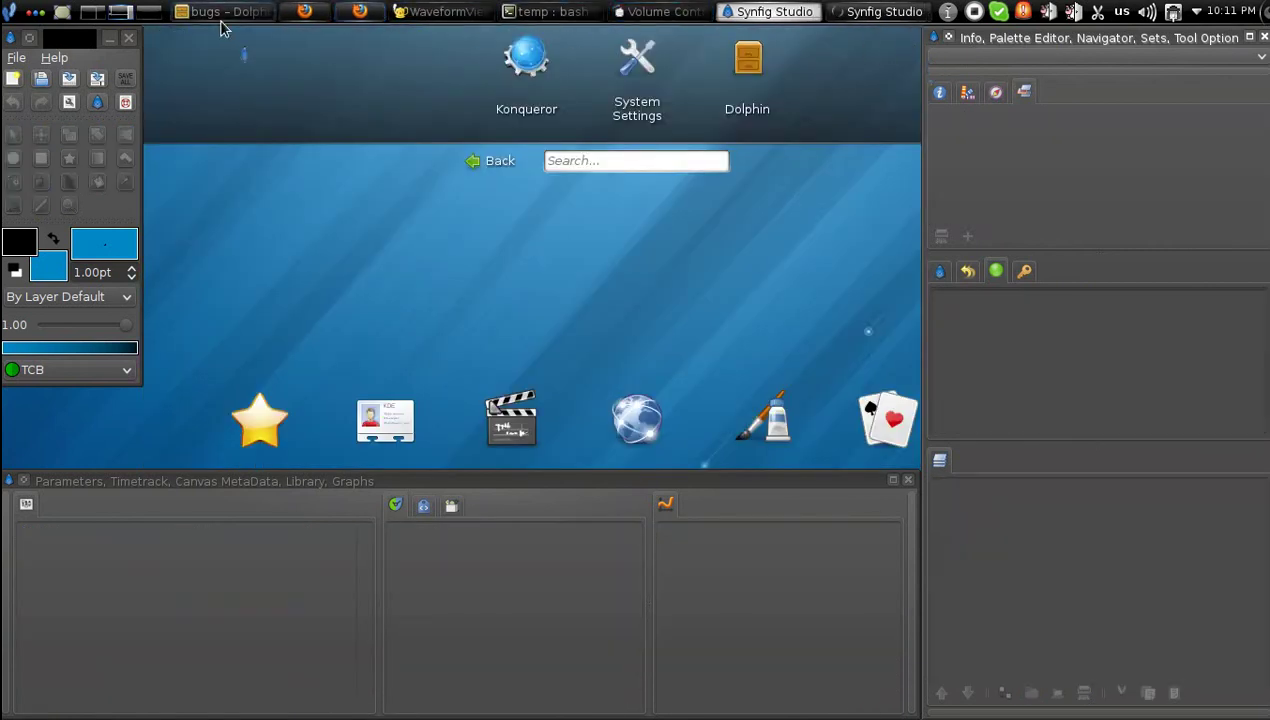
pyautogui.click(222, 12)
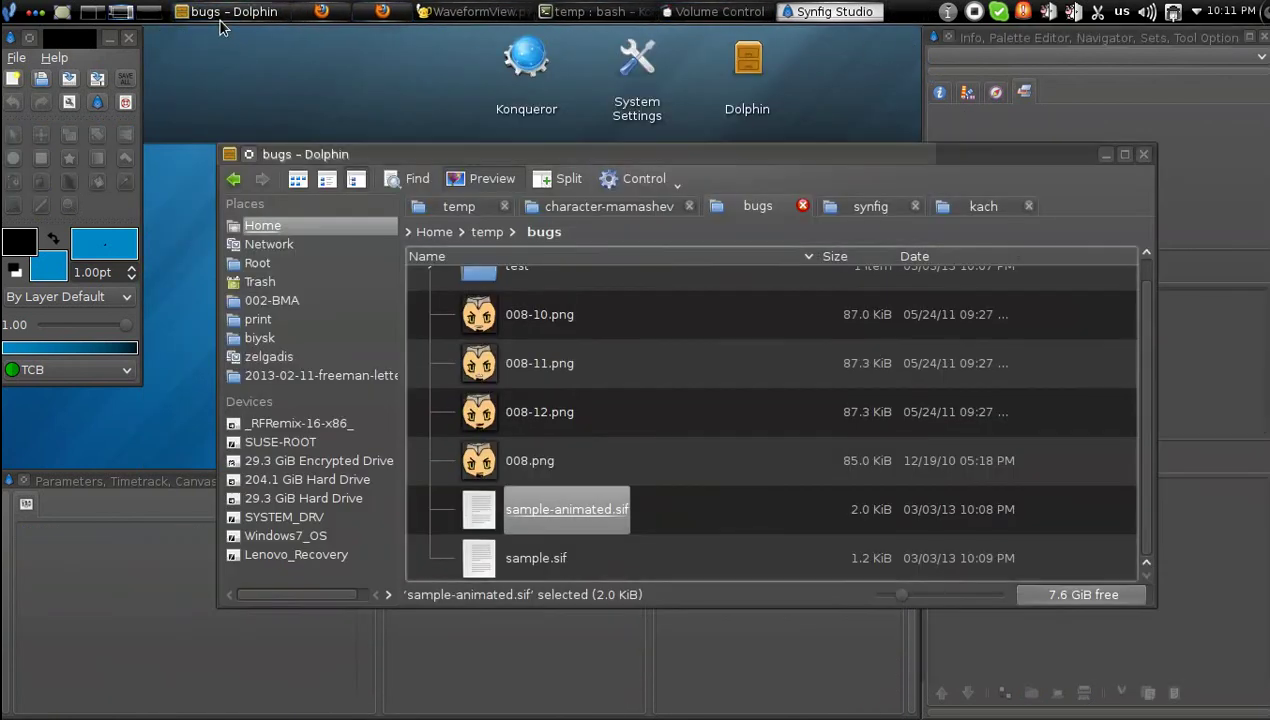
pyautogui.doubleClick(528, 565)
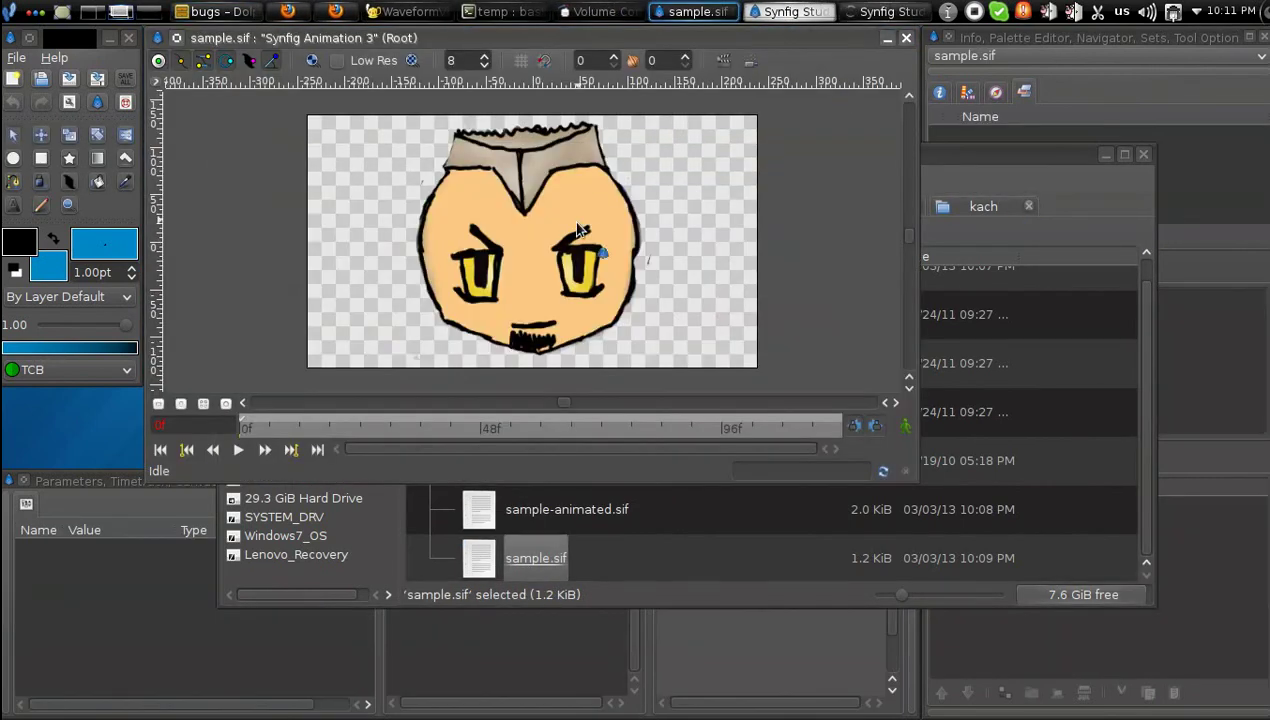
pyautogui.click(79, 481)
pyautogui.click(603, 318)
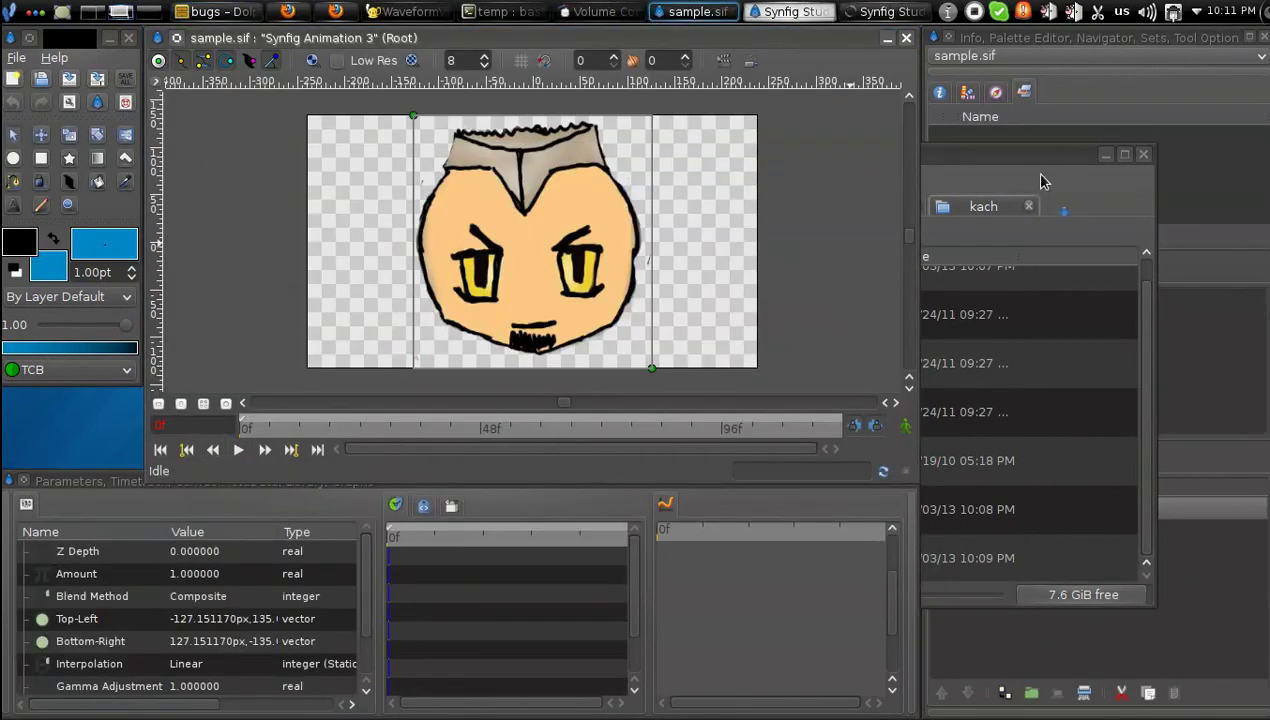
pyautogui.click(1107, 157)
pyautogui.scroll(-1, 200, 660)
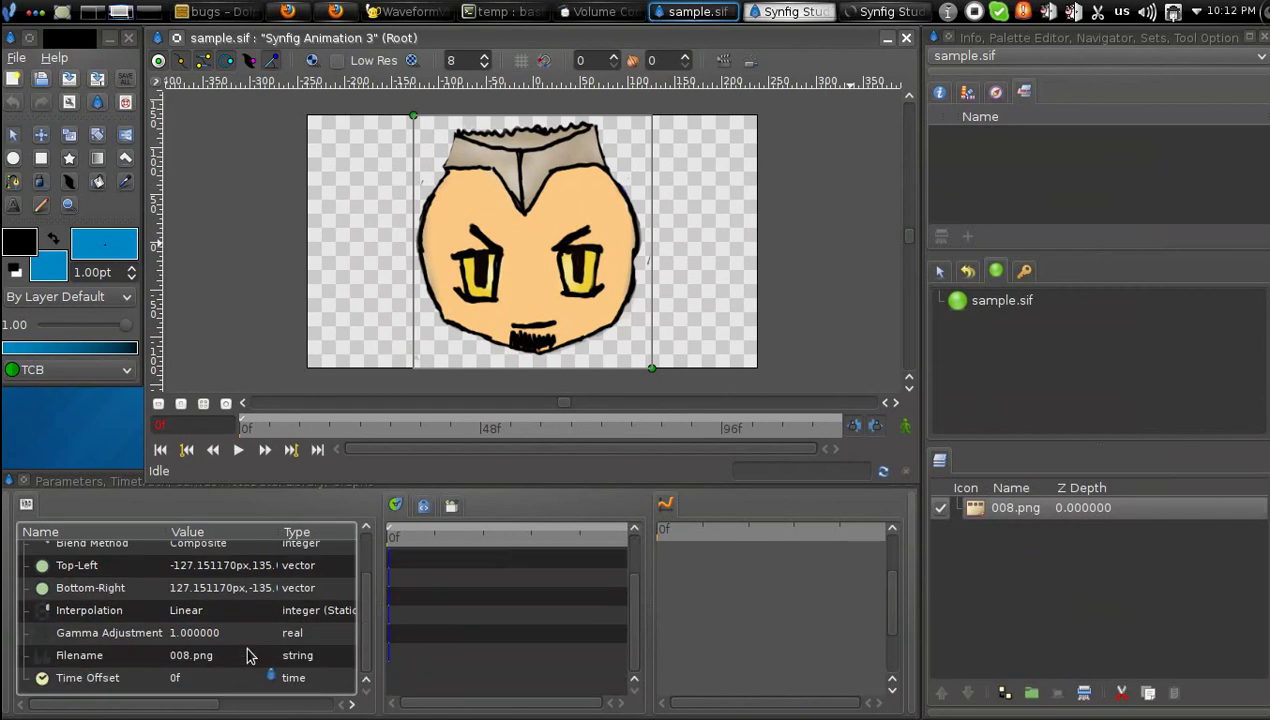
# - Set the Filename parameter of the face image layer in sample.sif to 008-12.png from the bugs folder
pyautogui.click(185, 663)
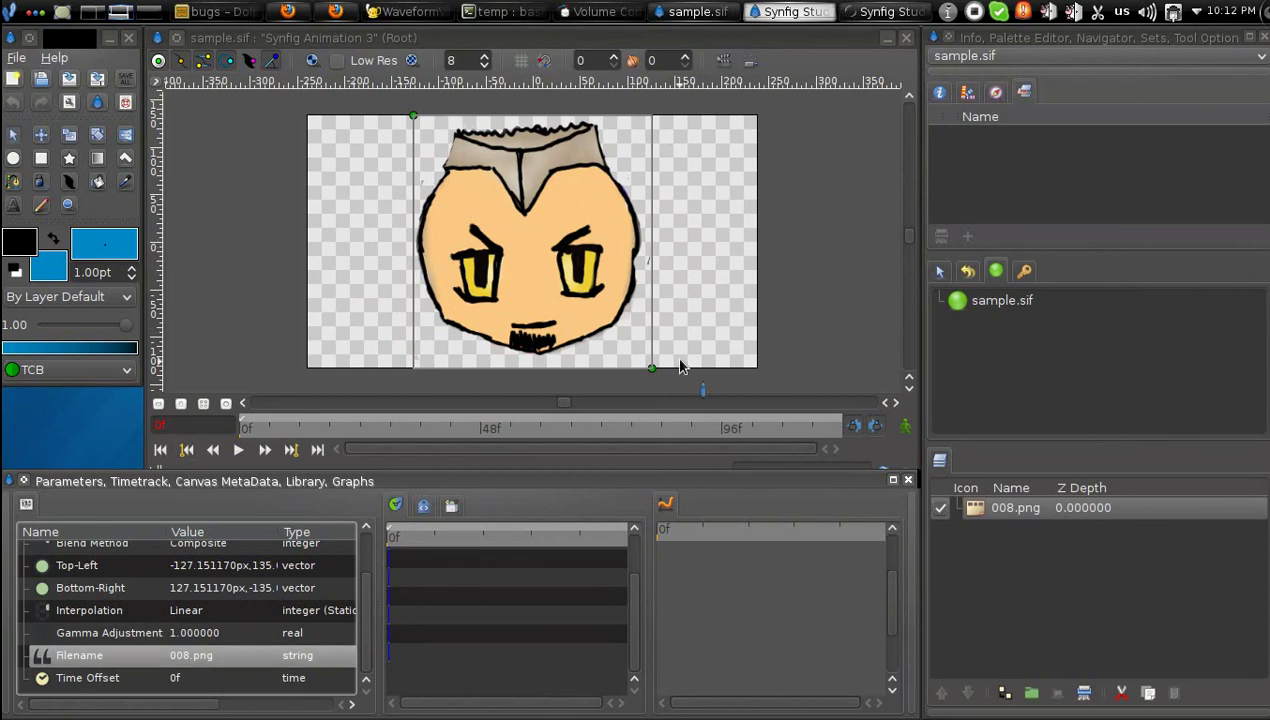
pyautogui.click(209, 660)
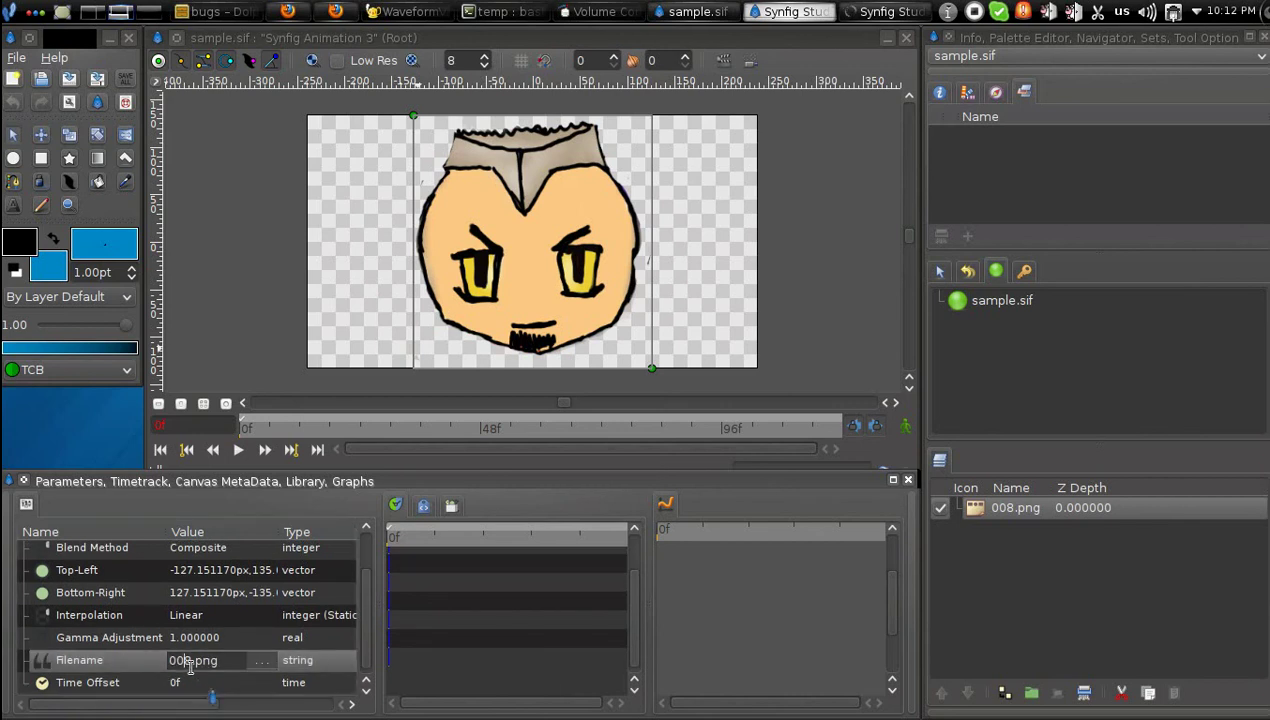
pyautogui.click(260, 661)
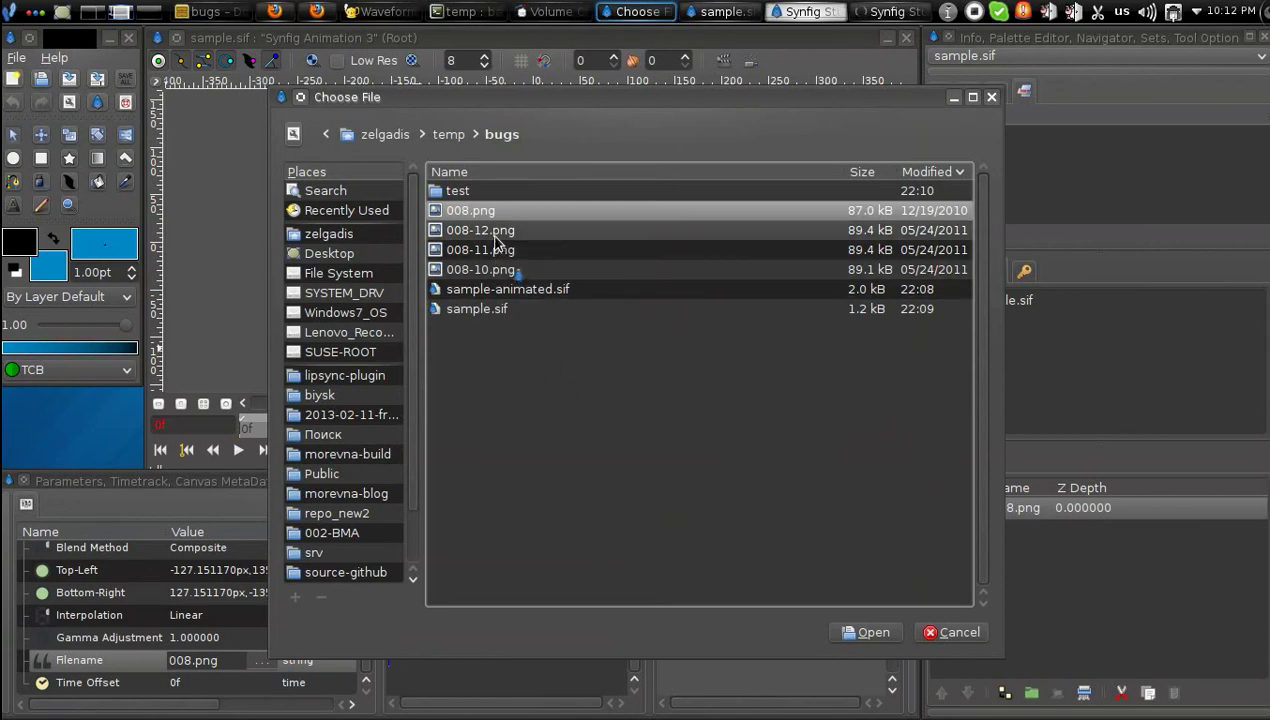
pyautogui.click(495, 240)
pyautogui.click(866, 632)
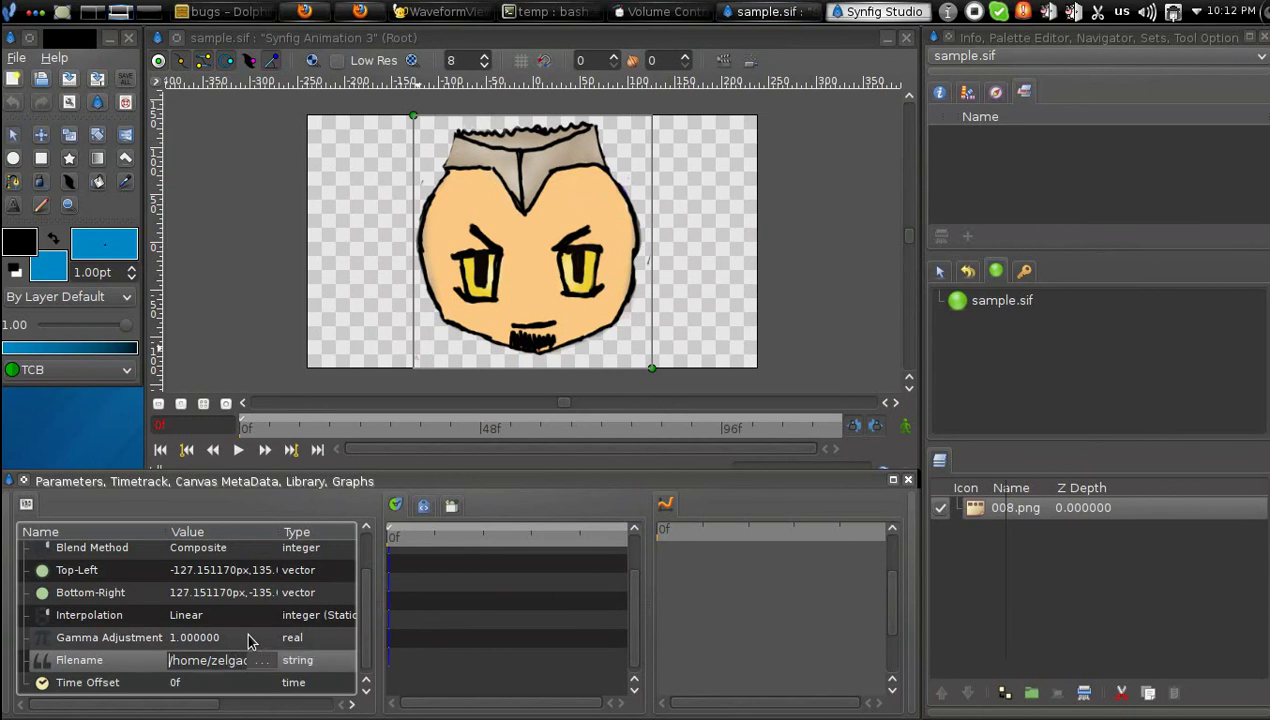
pyautogui.press('Return')
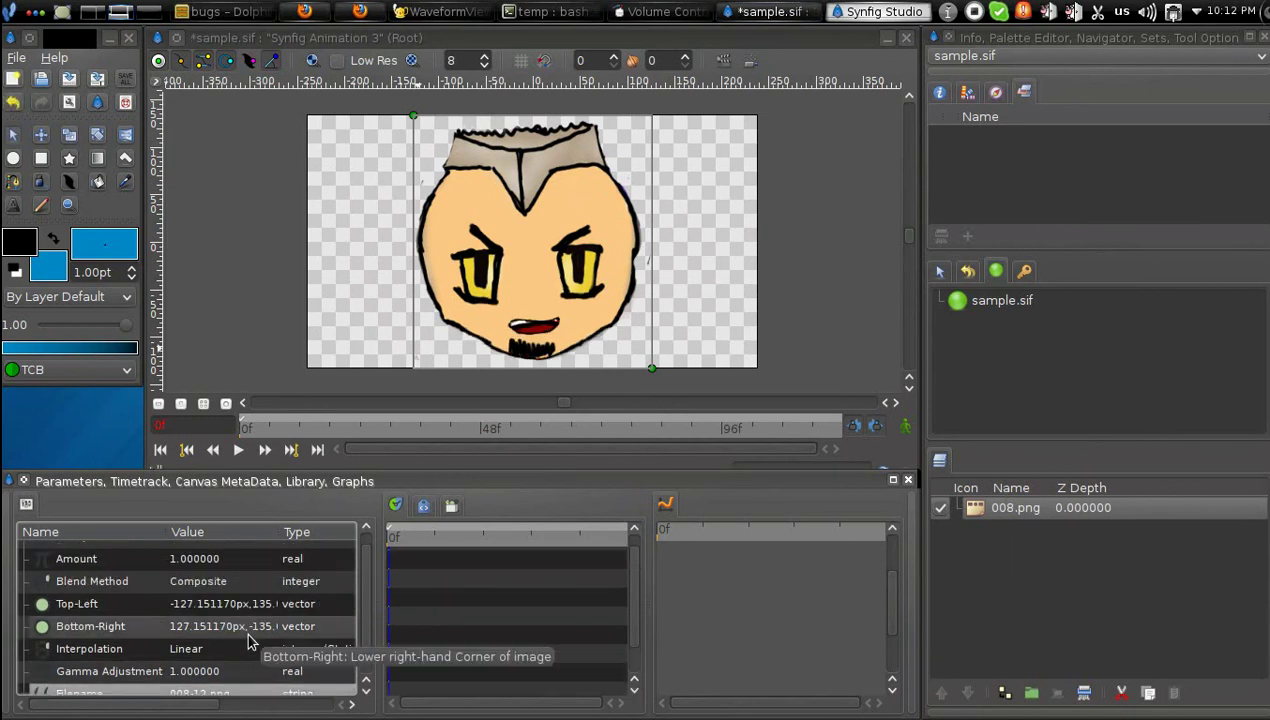
pyautogui.scroll(-1, 249, 641)
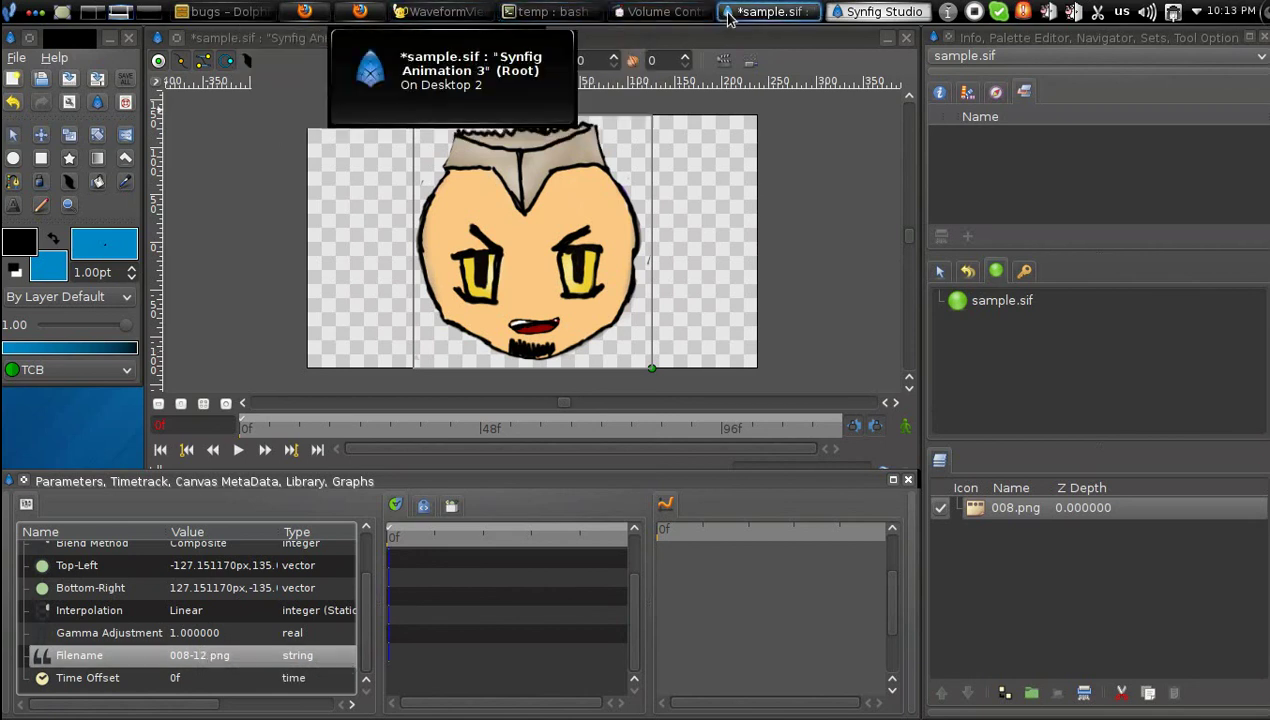
# - Close the sample.sif canvas without saving its changes
pyautogui.click(768, 11)
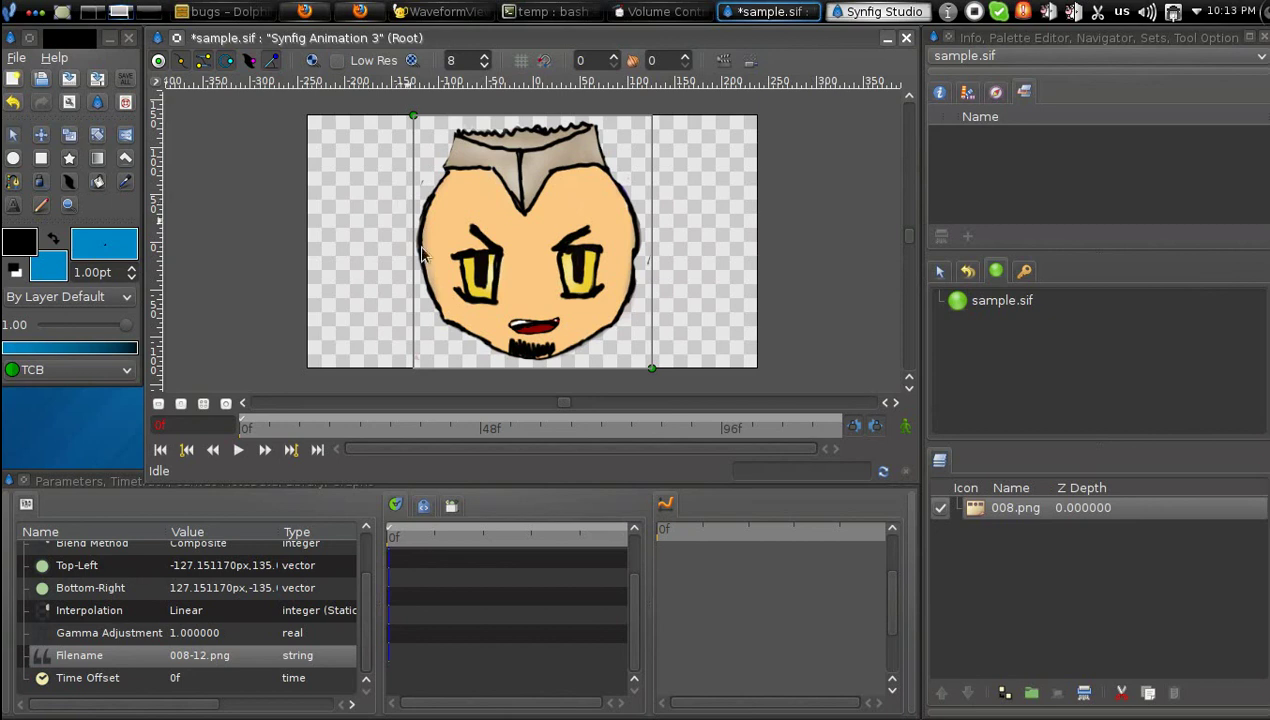
pyautogui.click(400, 553)
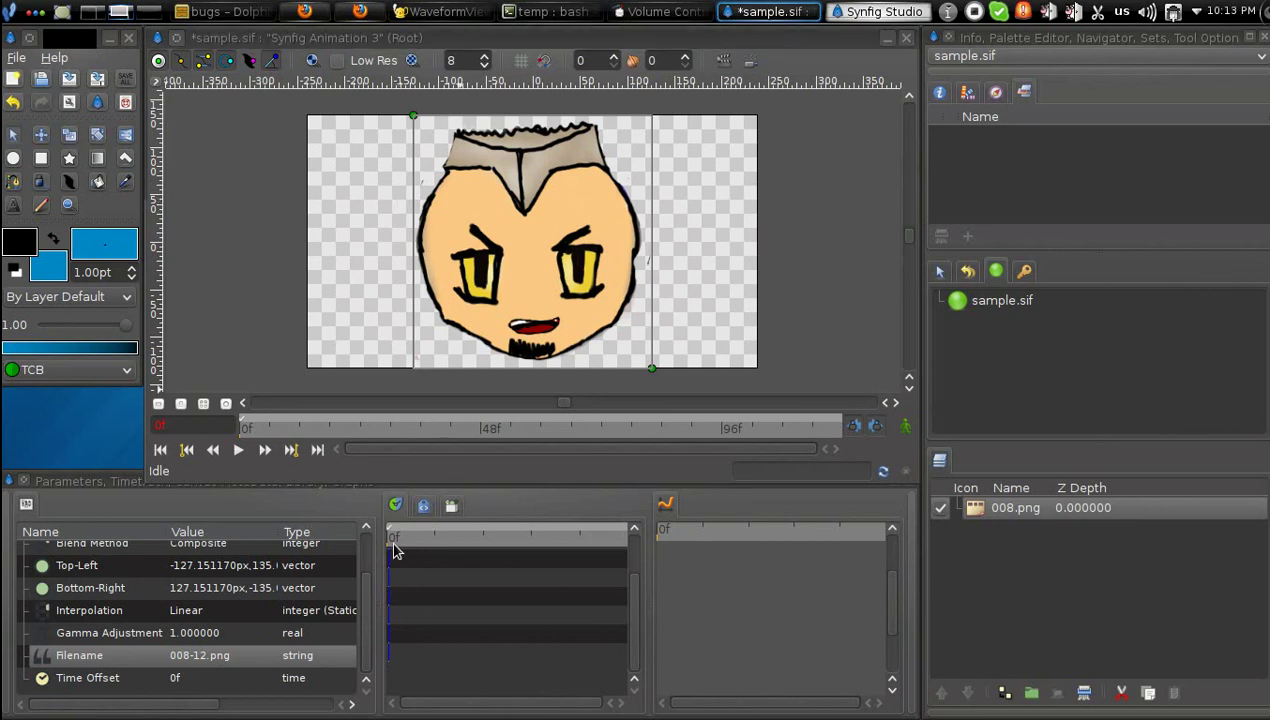
pyautogui.click(904, 45)
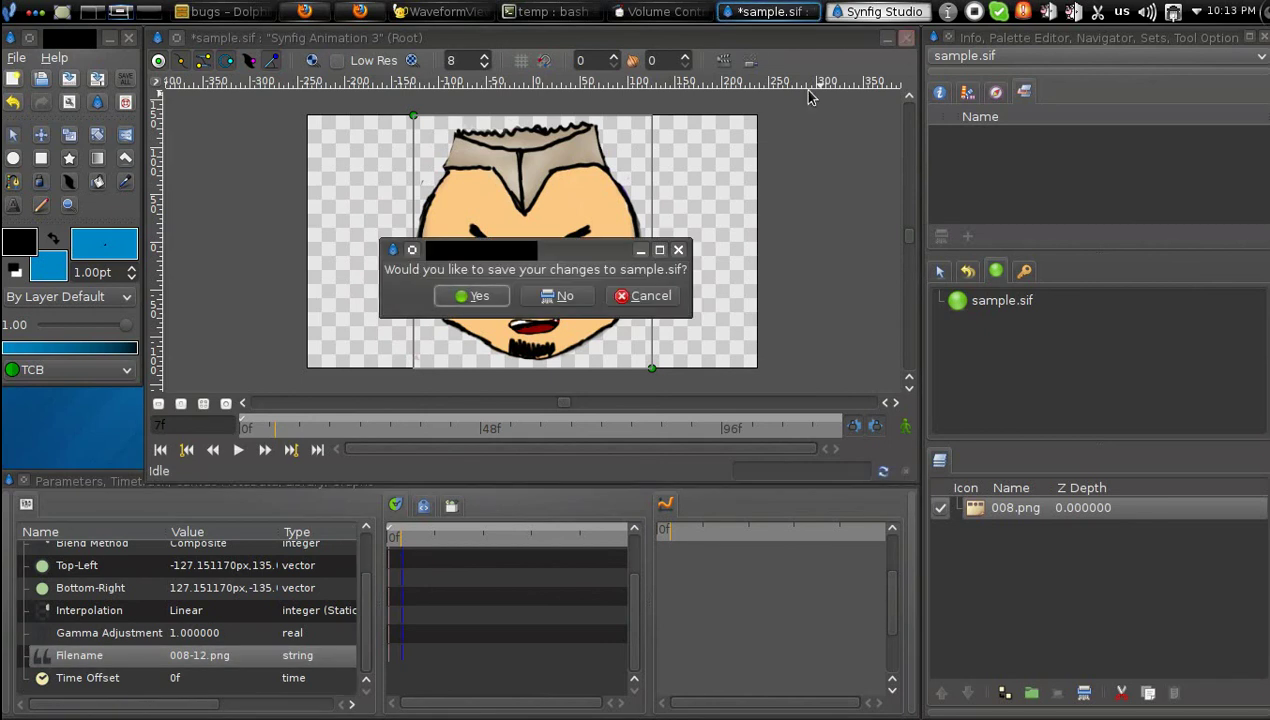
pyautogui.click(548, 297)
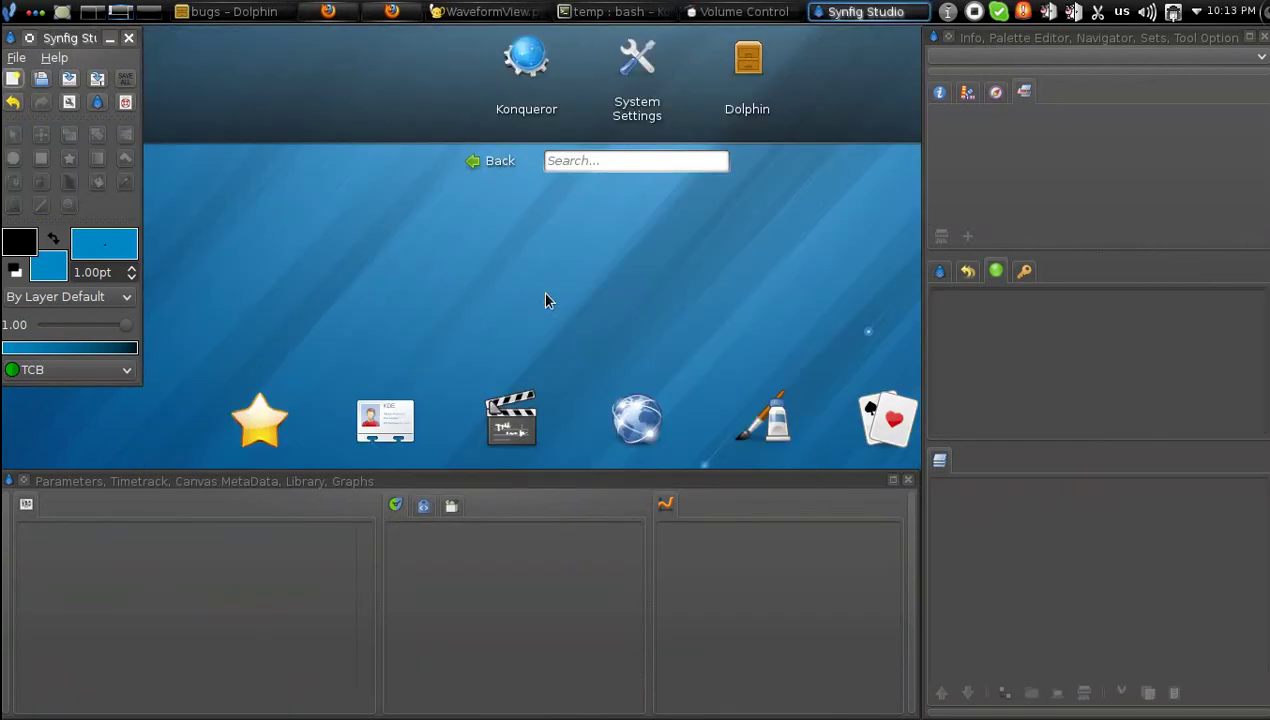
# - Open sample-animated.sif from the bugs folder and select the 008.png layer's animated Filename parameter
pyautogui.click(237, 12)
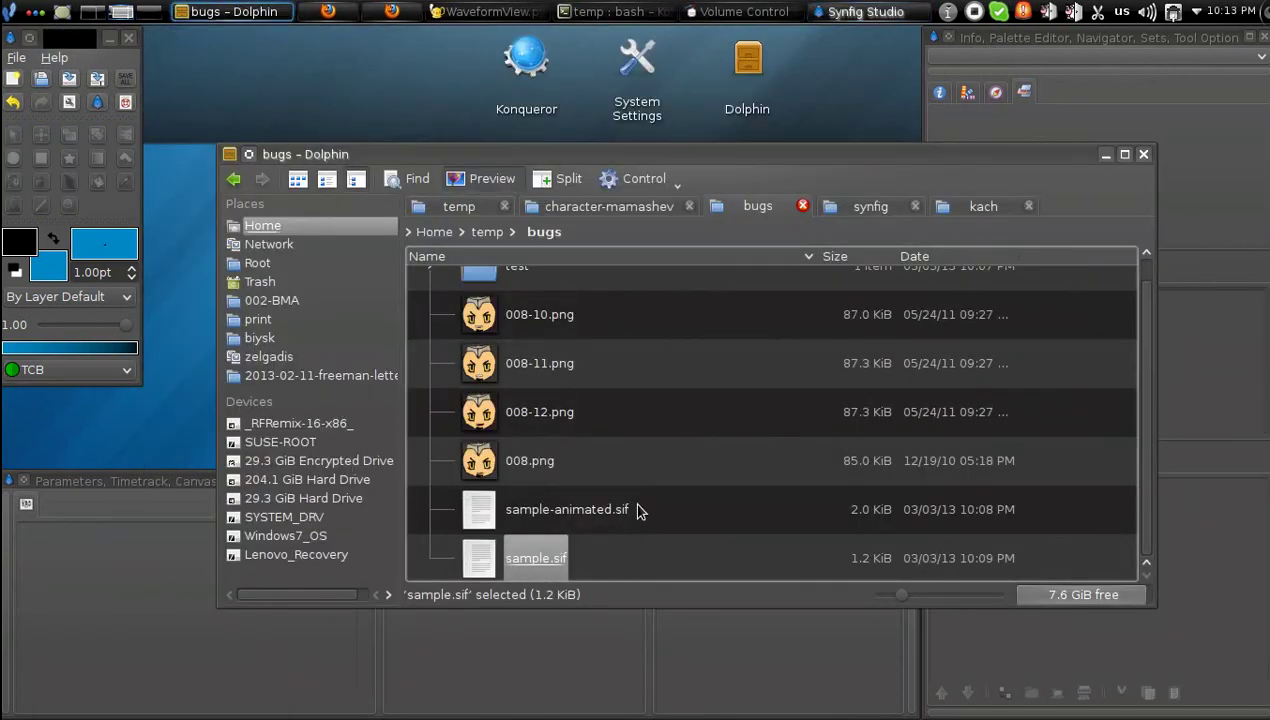
pyautogui.doubleClick(562, 510)
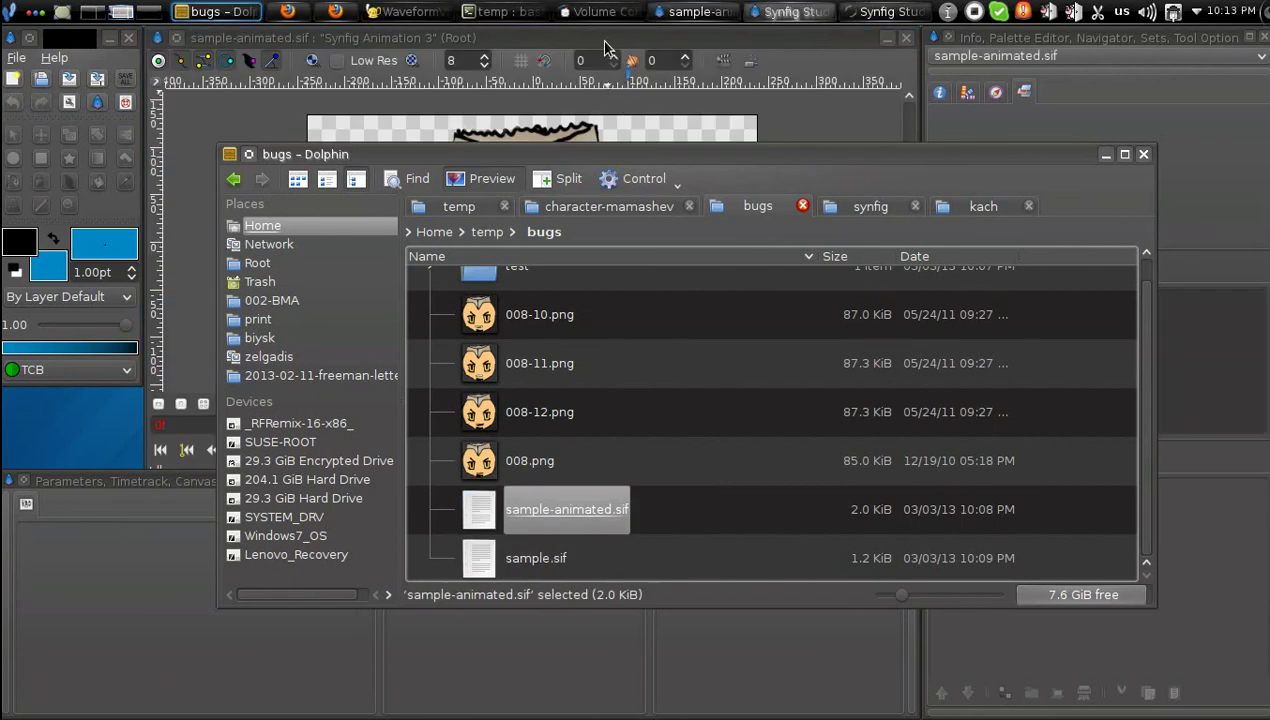
pyautogui.click(1105, 155)
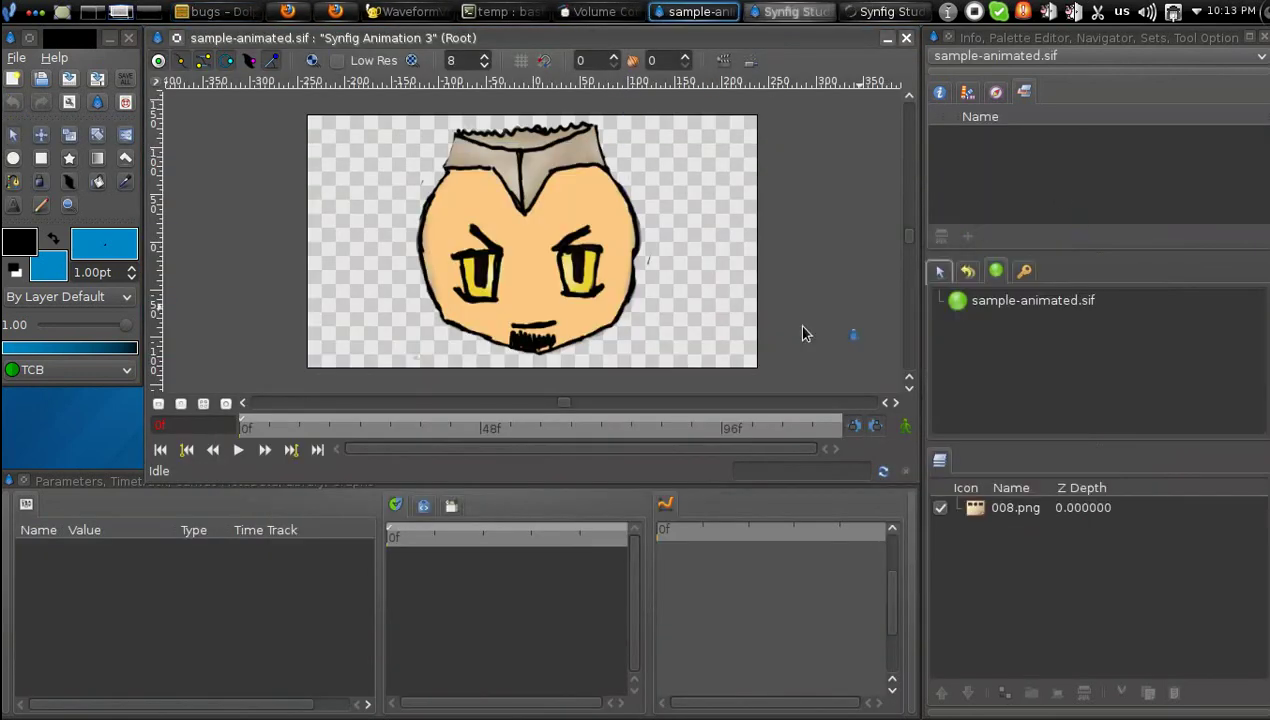
pyautogui.click(1015, 507)
pyautogui.scroll(-1, 320, 658)
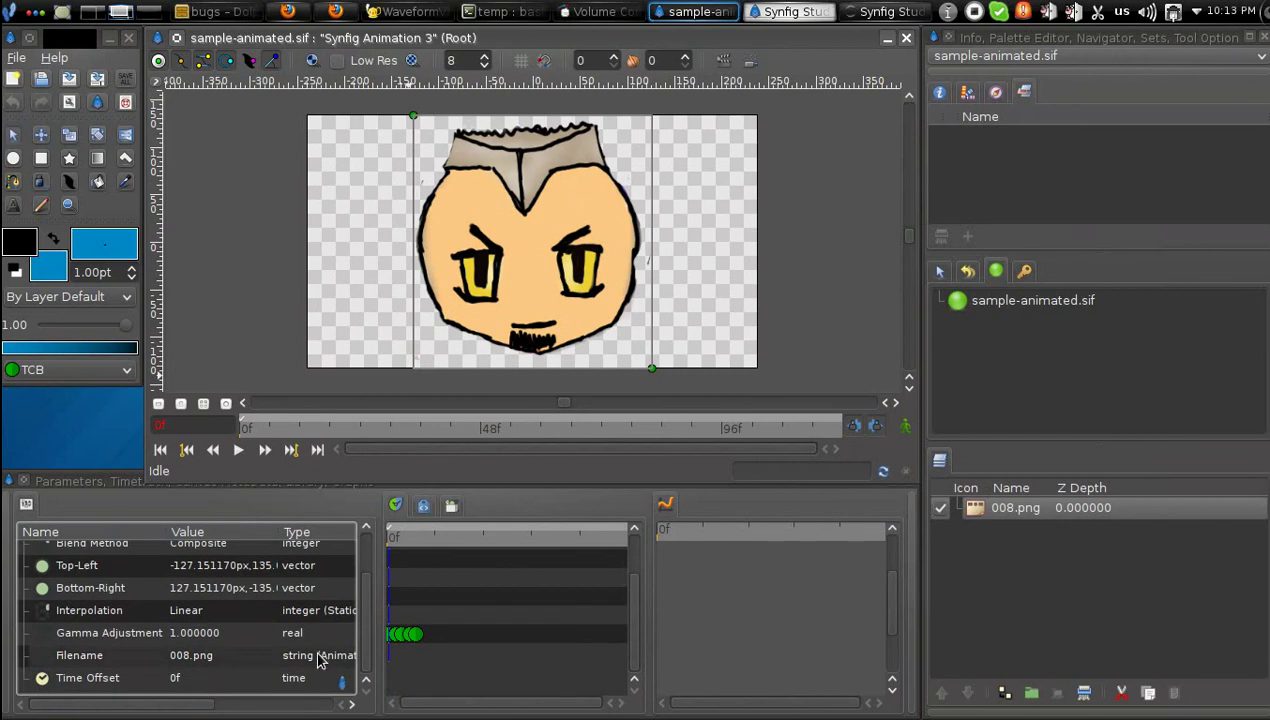
pyautogui.click(285, 658)
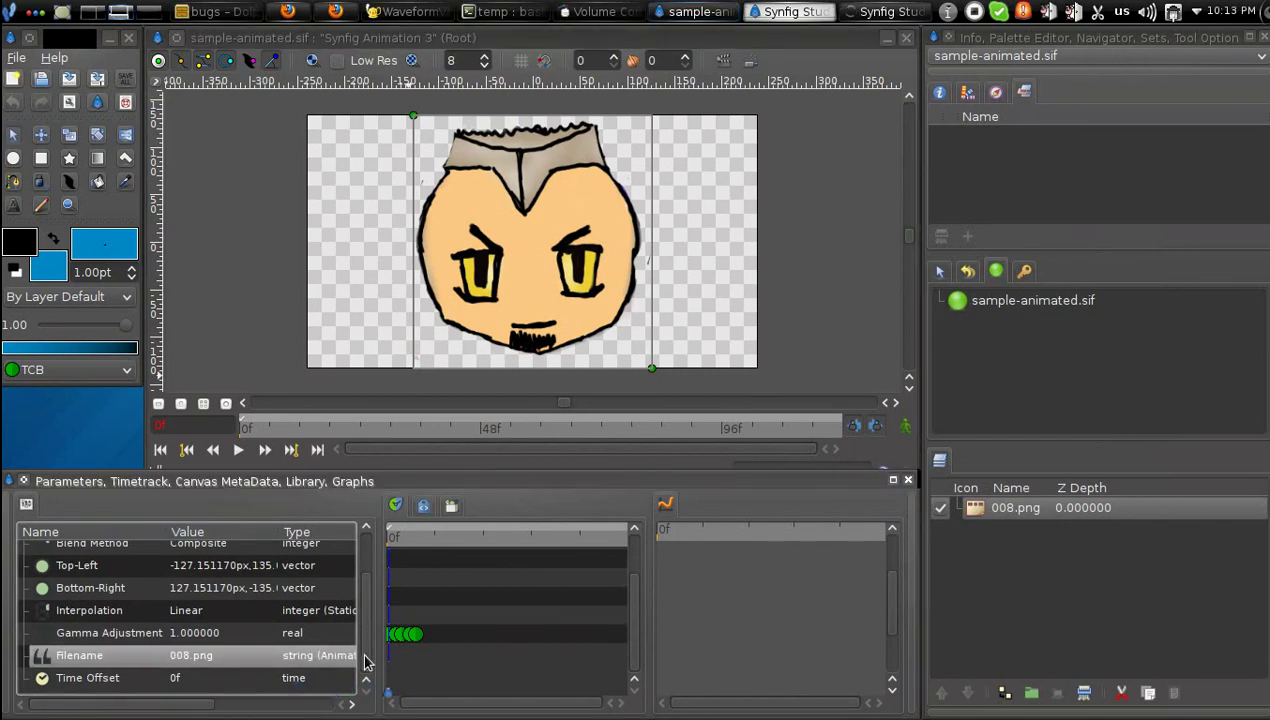
# - Move the time cursor to frame 17, just past the last Filename waypoint
pyautogui.moveTo(378, 658); pyautogui.dragTo(428, 660)
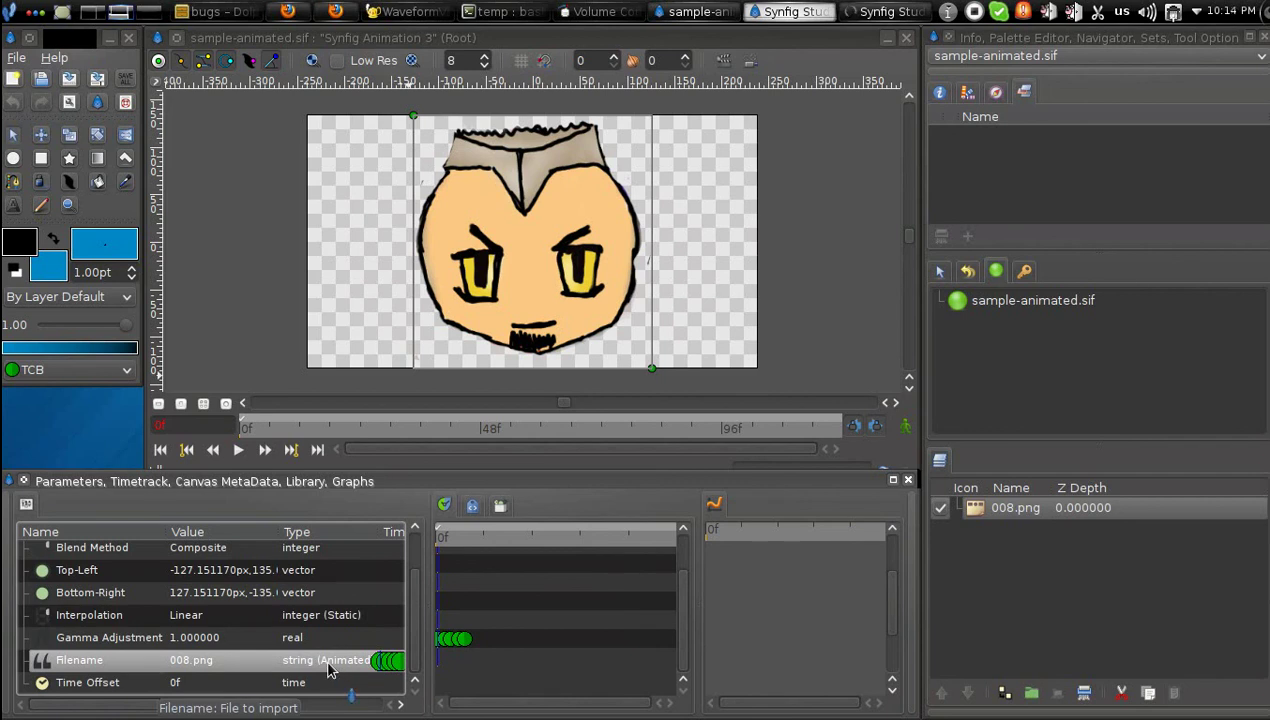
pyautogui.scroll(3, 462, 548)
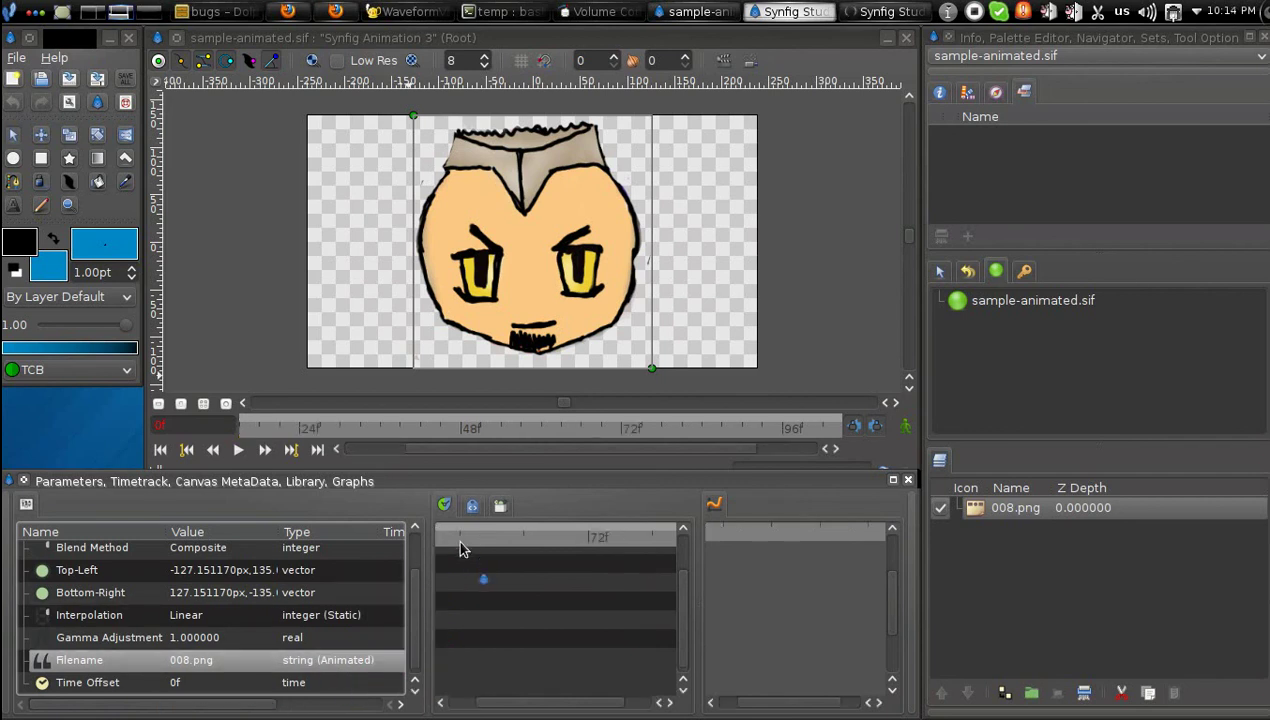
pyautogui.moveTo(540, 703); pyautogui.dragTo(482, 703)
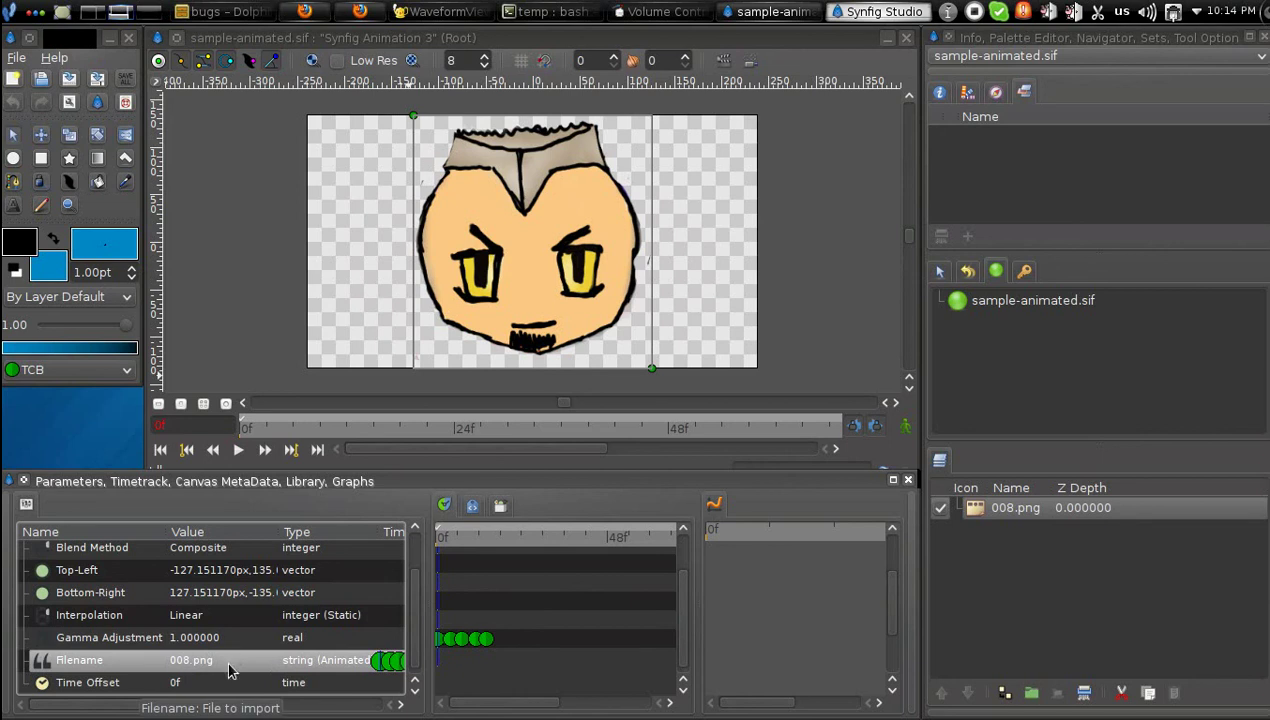
pyautogui.click(448, 544)
pyautogui.moveTo(450, 550); pyautogui.dragTo(416, 563)
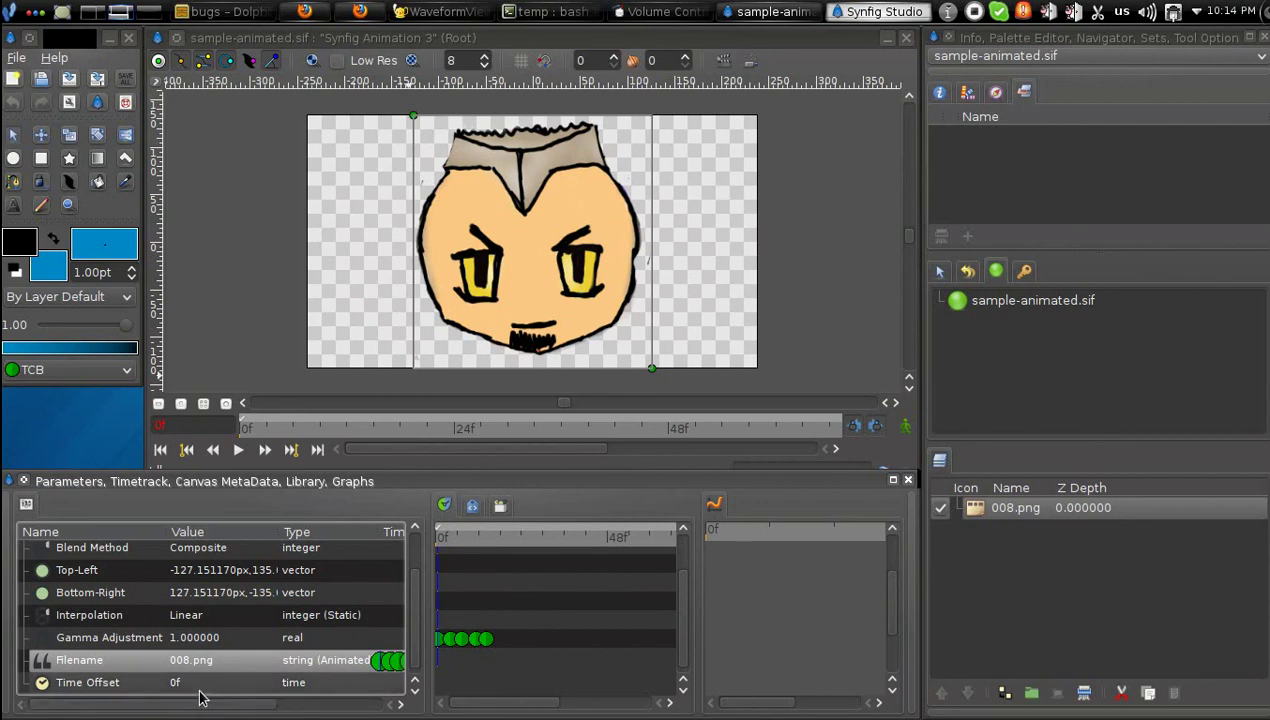
pyautogui.moveTo(456, 558); pyautogui.dragTo(498, 556)
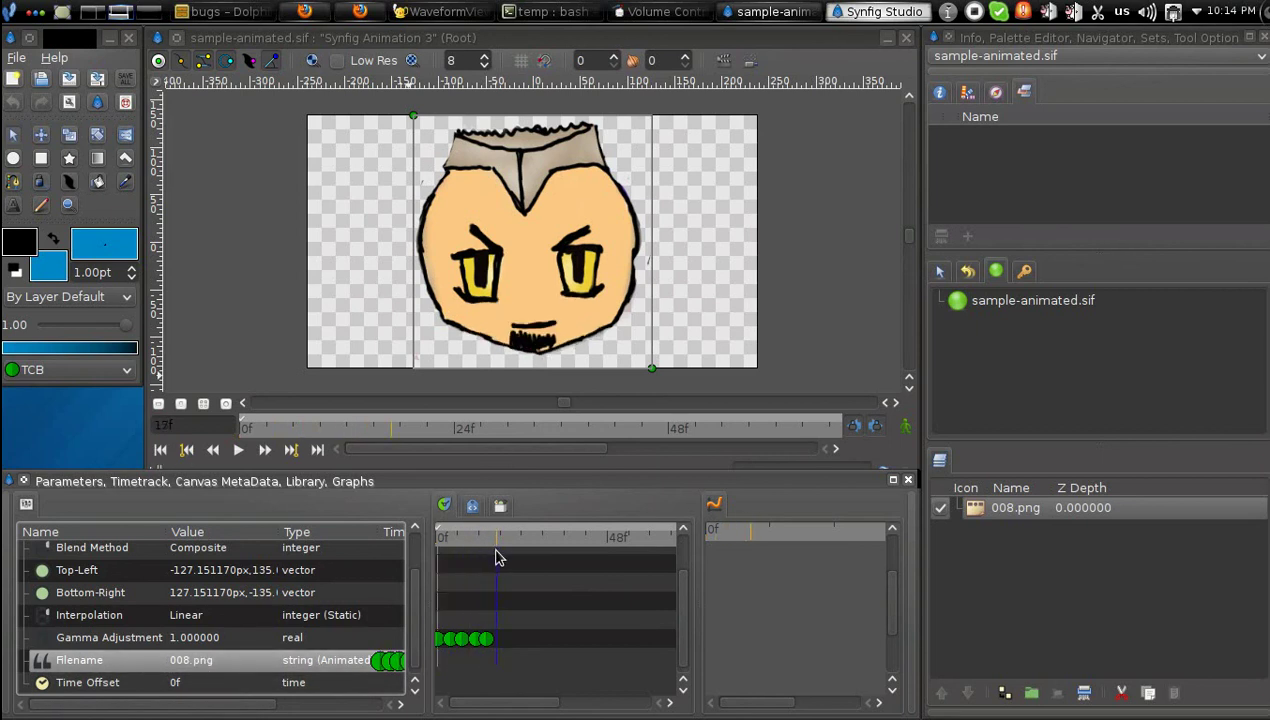
# - Try to set the animated Filename to 008-11.png at frame 17 outside Animate Editing Mode and dismiss the errors
pyautogui.click(236, 664)
pyautogui.click(262, 661)
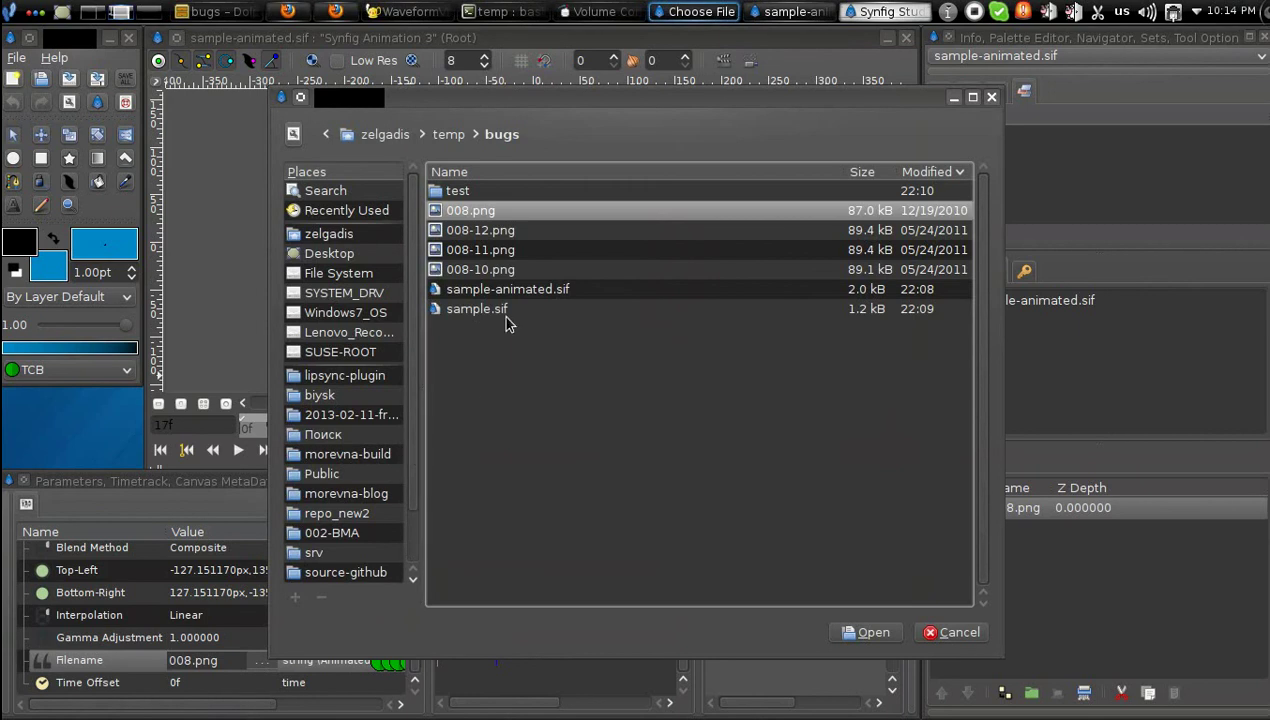
pyautogui.click(960, 632)
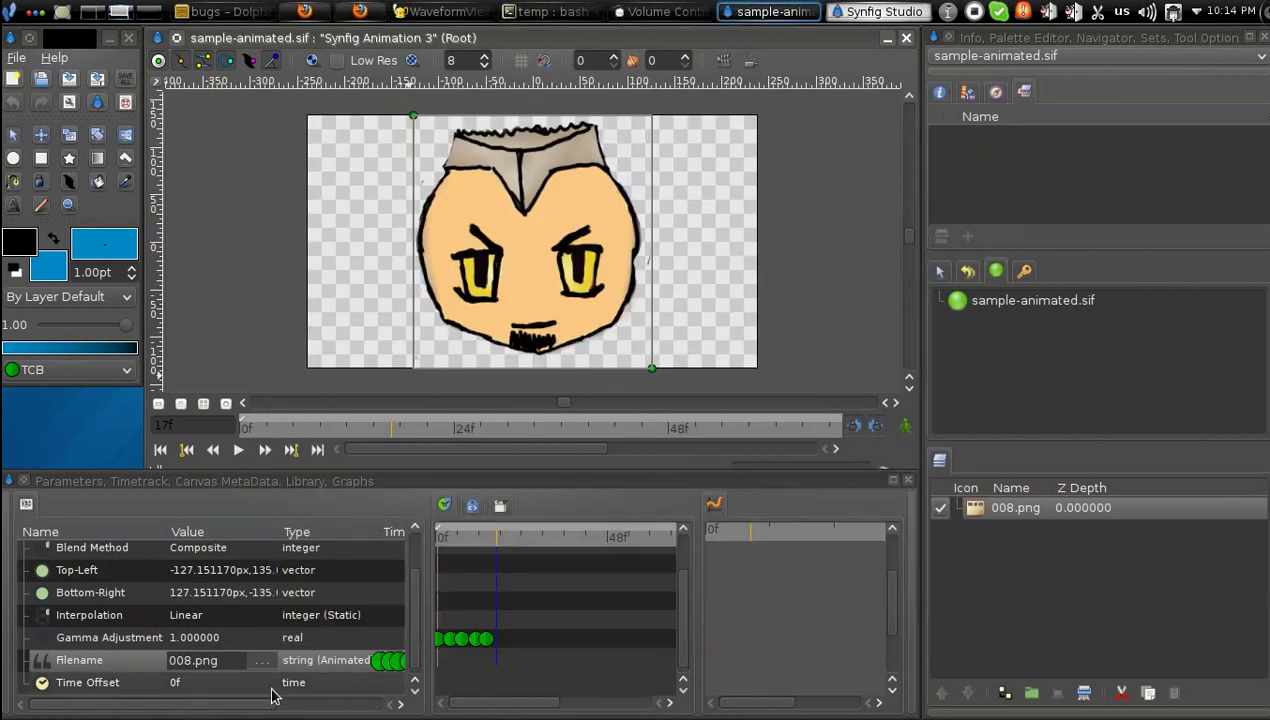
pyautogui.click(262, 661)
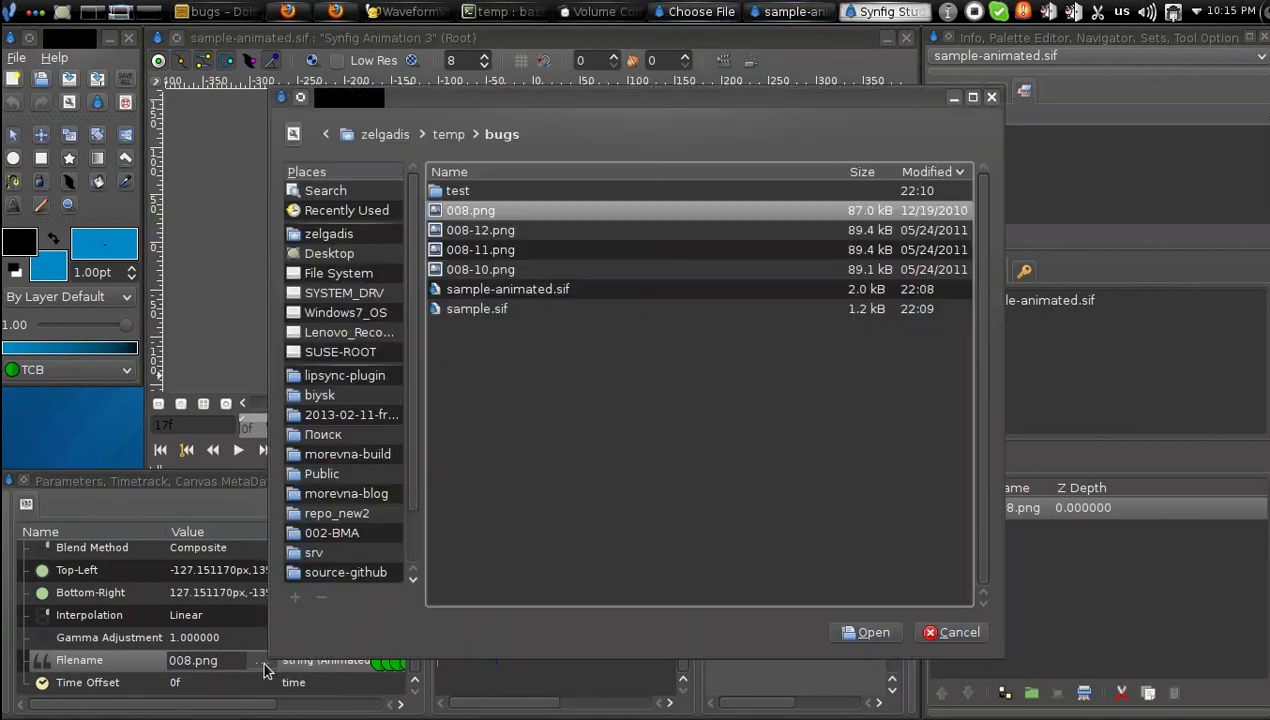
pyautogui.click(482, 249)
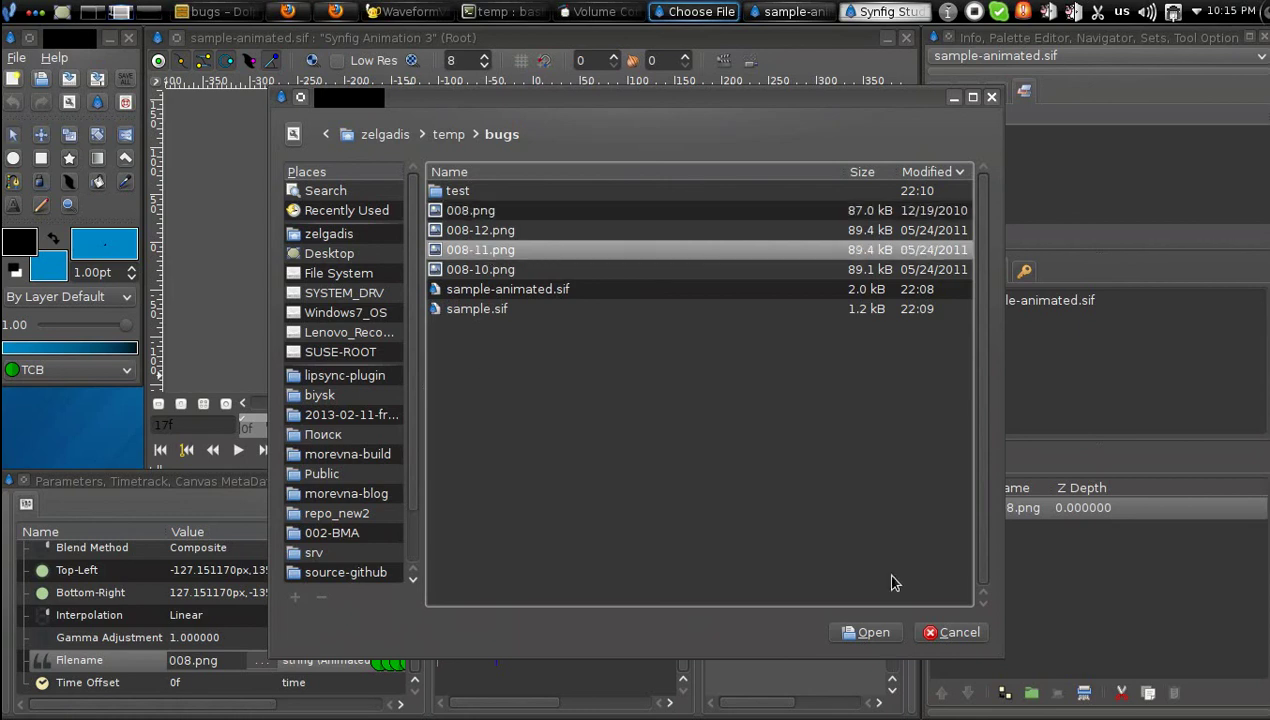
pyautogui.click(870, 632)
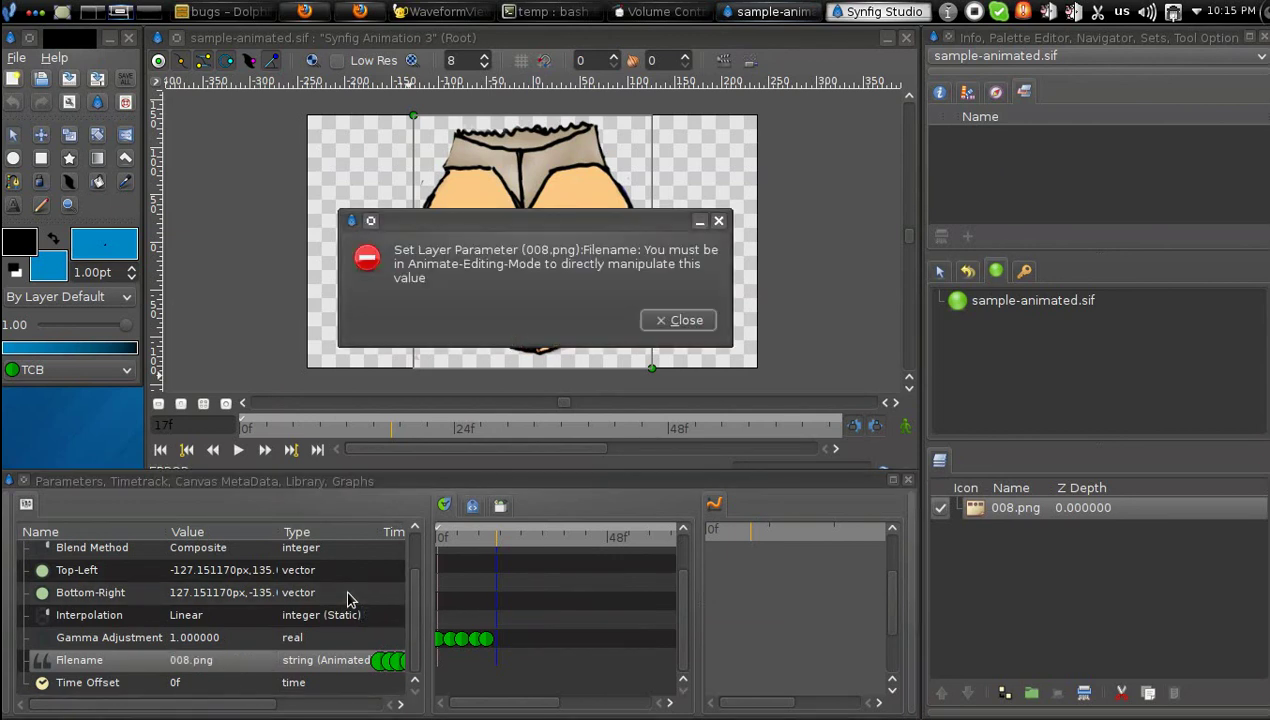
pyautogui.click(663, 320)
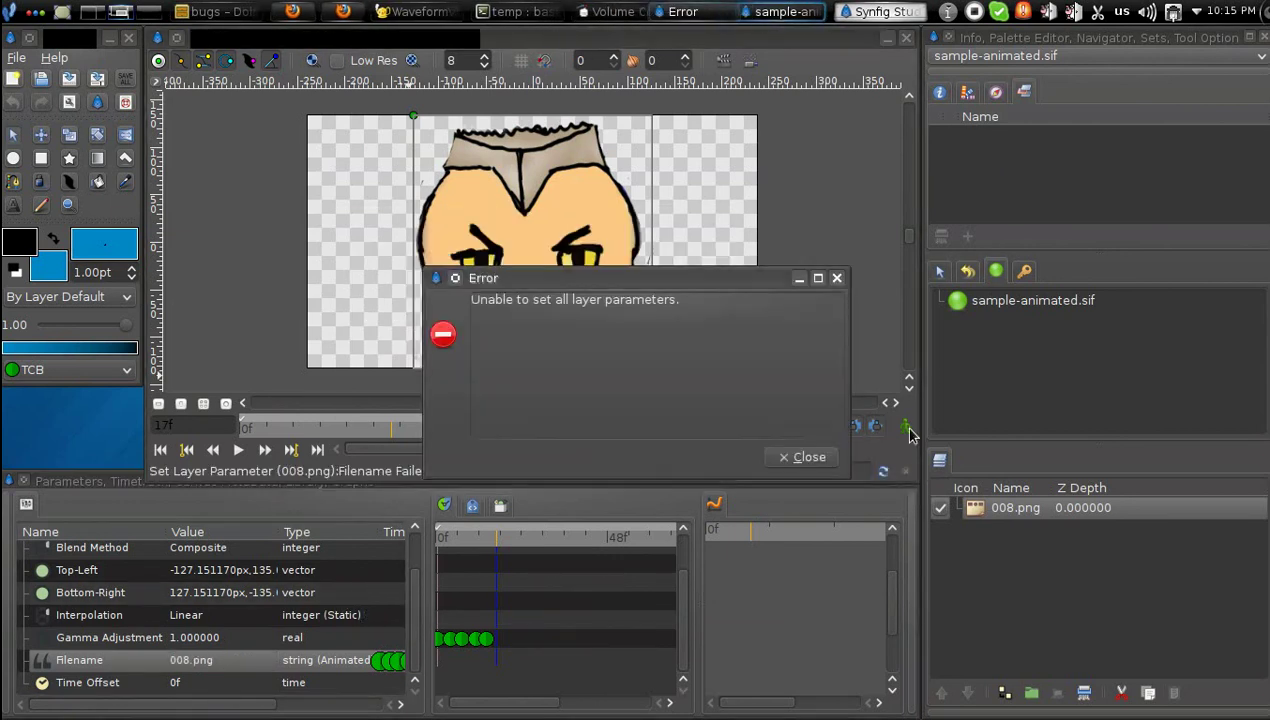
pyautogui.click(808, 453)
# - Turn on Animate Editing Mode and set the layer's Filename to 008-11.png from the bugs folder at frame 17
pyautogui.click(905, 426)
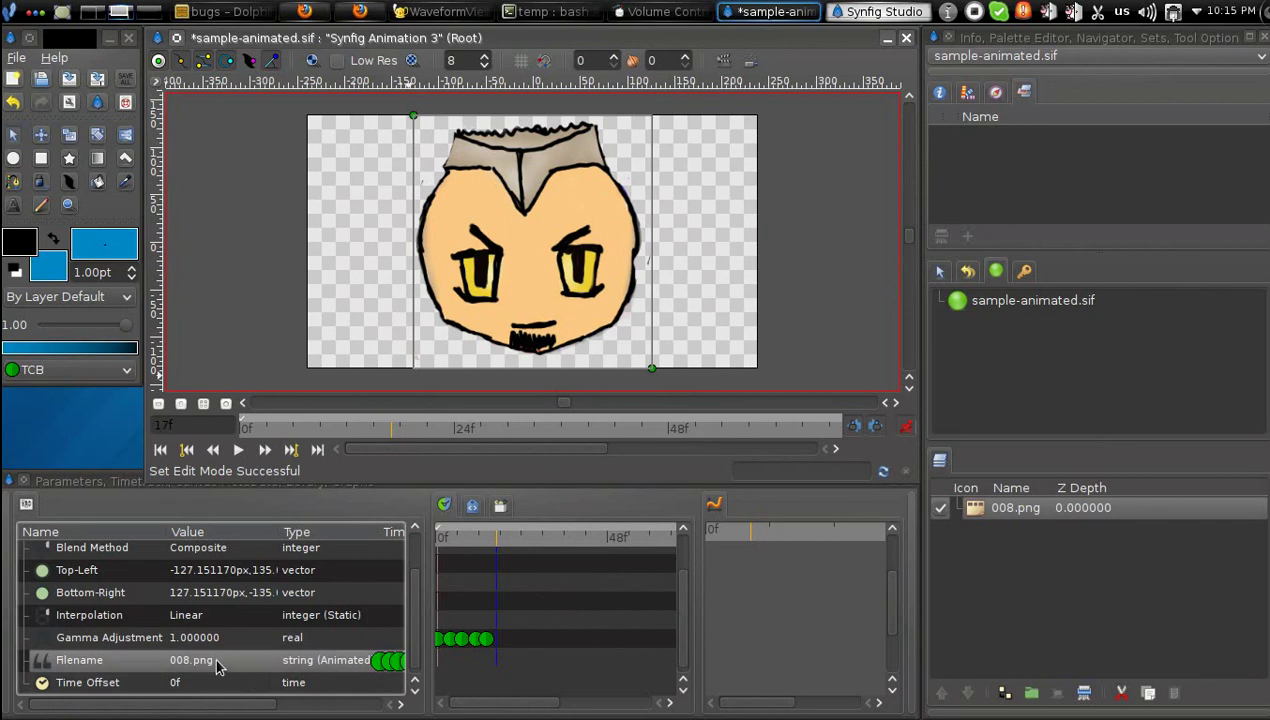
pyautogui.click(257, 663)
pyautogui.click(259, 661)
pyautogui.click(503, 252)
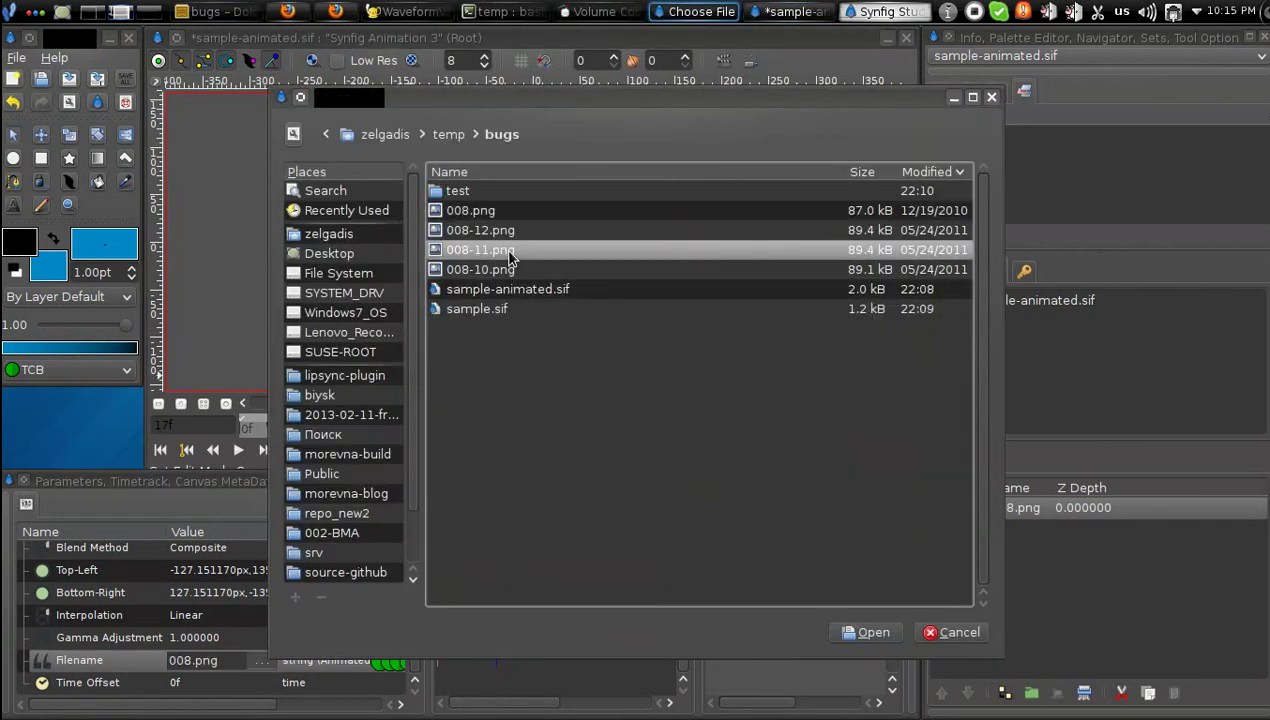
pyautogui.click(866, 632)
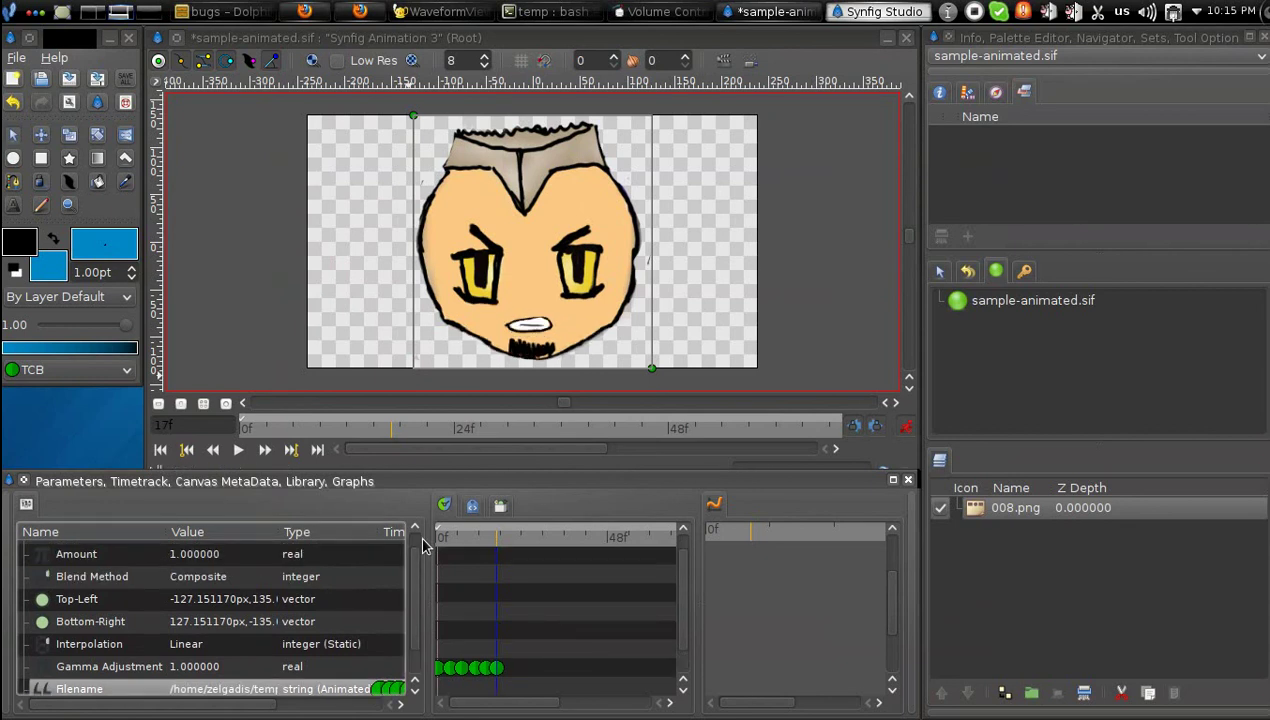
# - Widen the parameter list's Value column to read the full Filename path of the new frame 17 waypoint
pyautogui.scroll(-1, 398, 580)
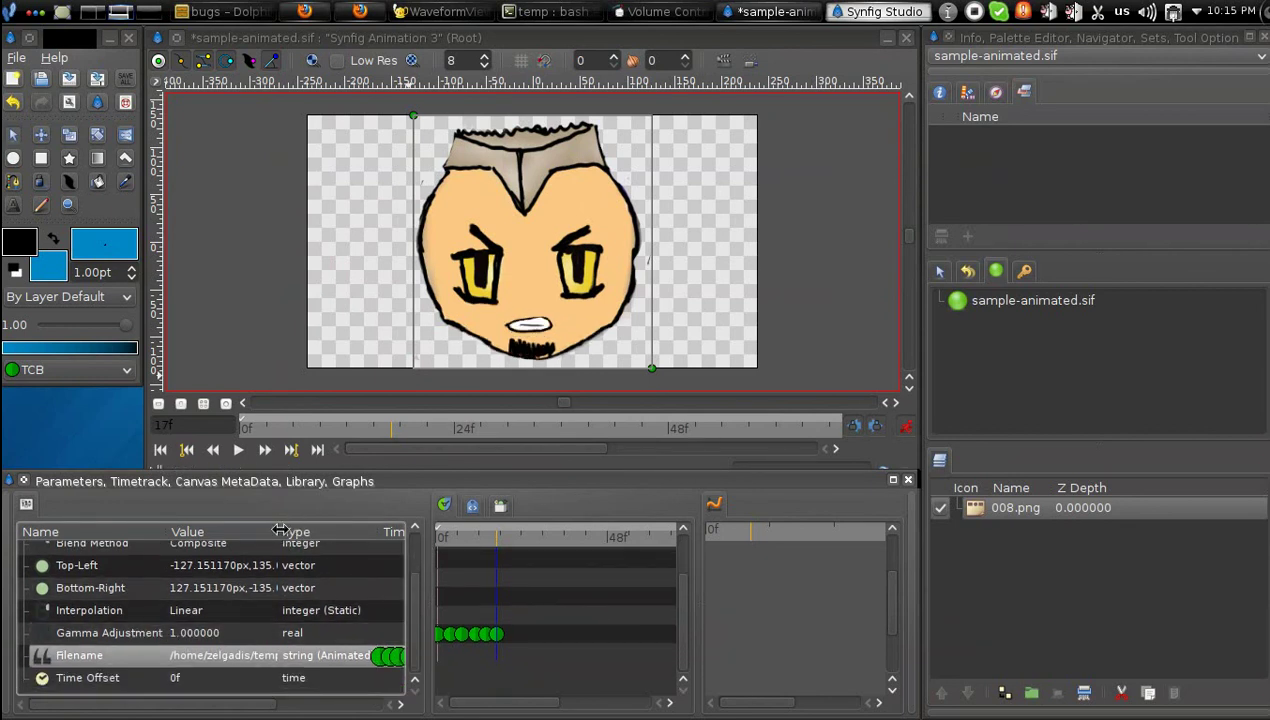
pyautogui.moveTo(277, 530); pyautogui.dragTo(381, 530)
pyautogui.moveTo(213, 706); pyautogui.dragTo(266, 706)
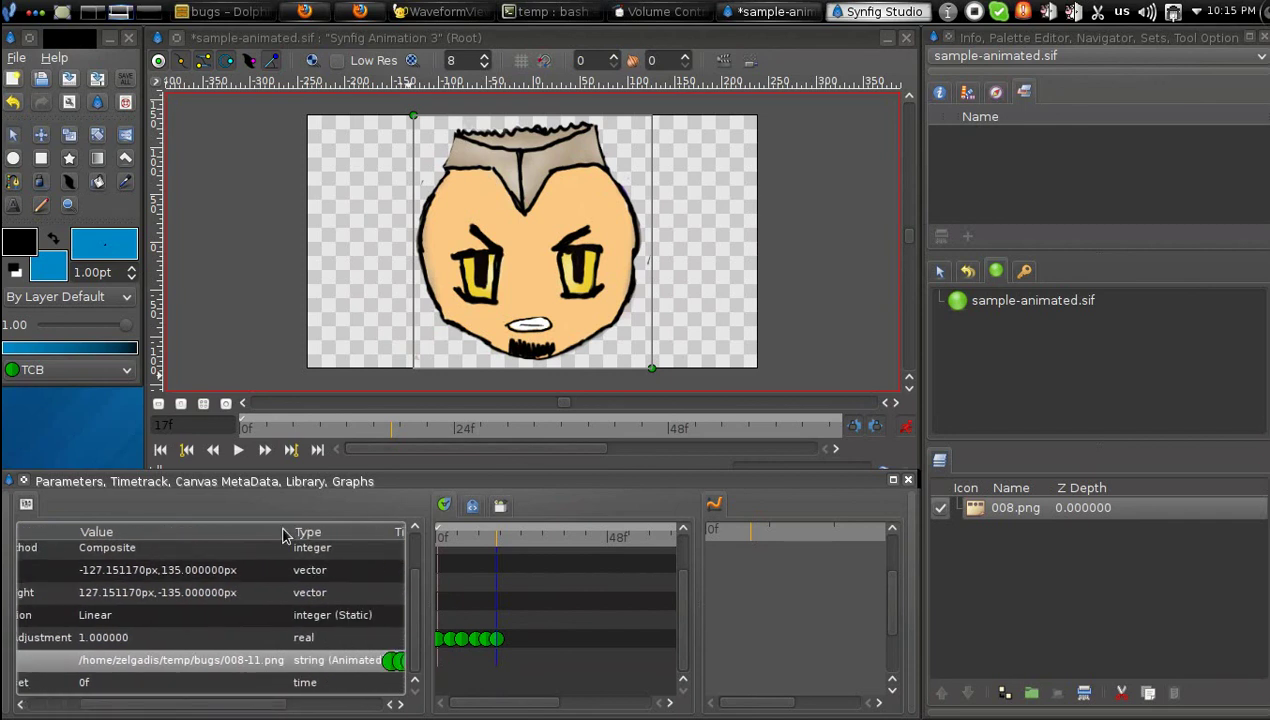
pyautogui.moveTo(288, 530); pyautogui.dragTo(309, 530)
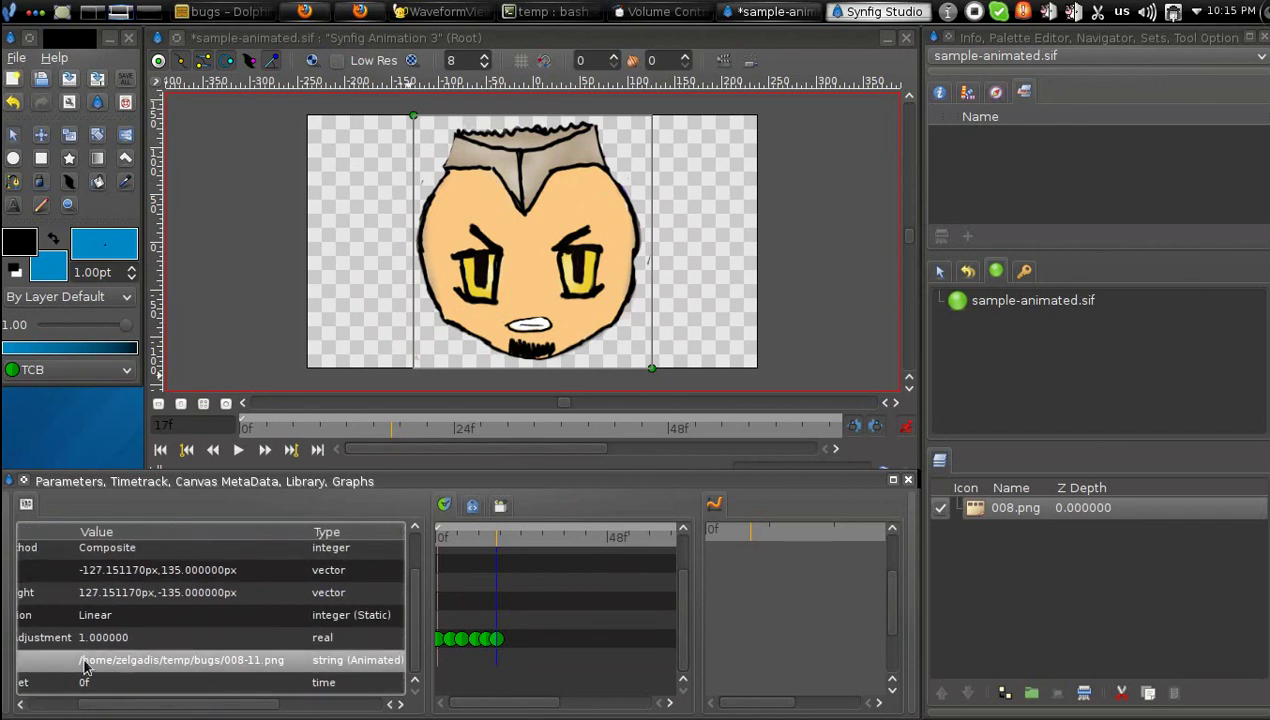
# - Scrub the time cursor around the frame 17 waypoint to compare its Filename value with the preceding one
pyautogui.moveTo(495, 537)
pyautogui.mouseDown()
pyautogui.moveTo(481, 536)
pyautogui.moveTo(497, 537)
pyautogui.mouseUp()
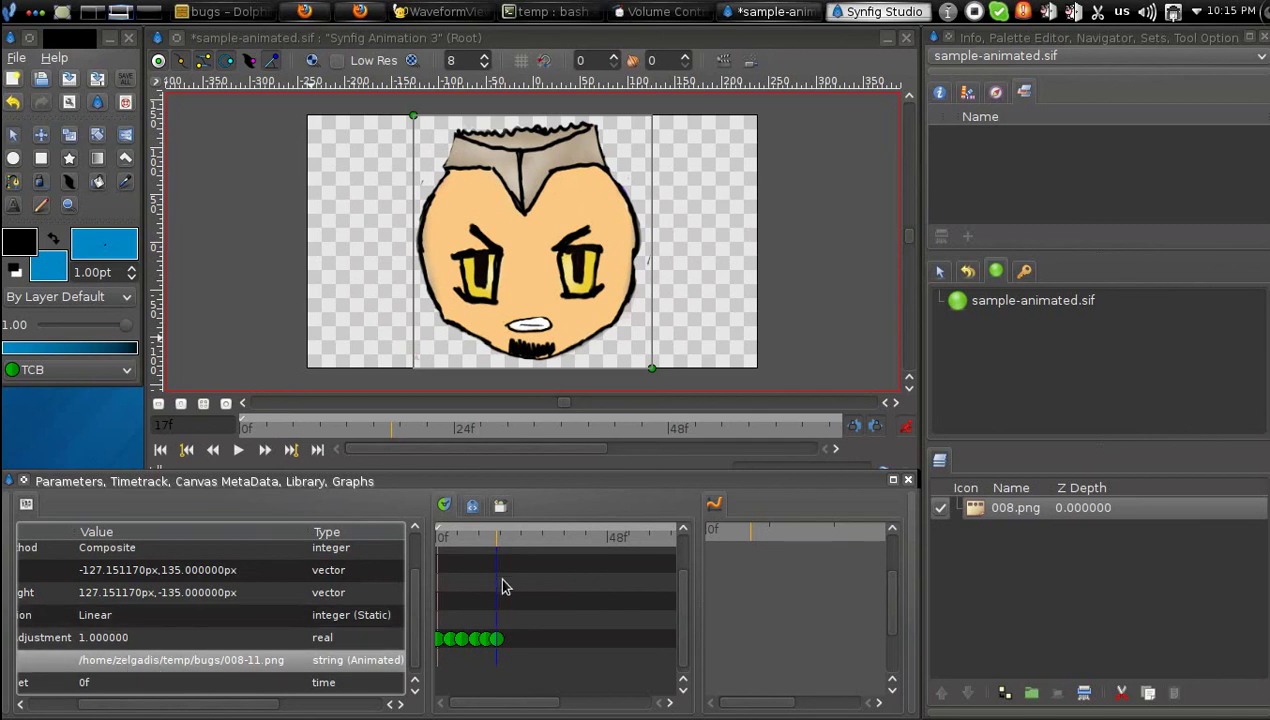
pyautogui.moveTo(490, 540)
pyautogui.mouseDown()
pyautogui.moveTo(466, 541)
pyautogui.moveTo(497, 545)
pyautogui.mouseUp()
pyautogui.click(496, 540)
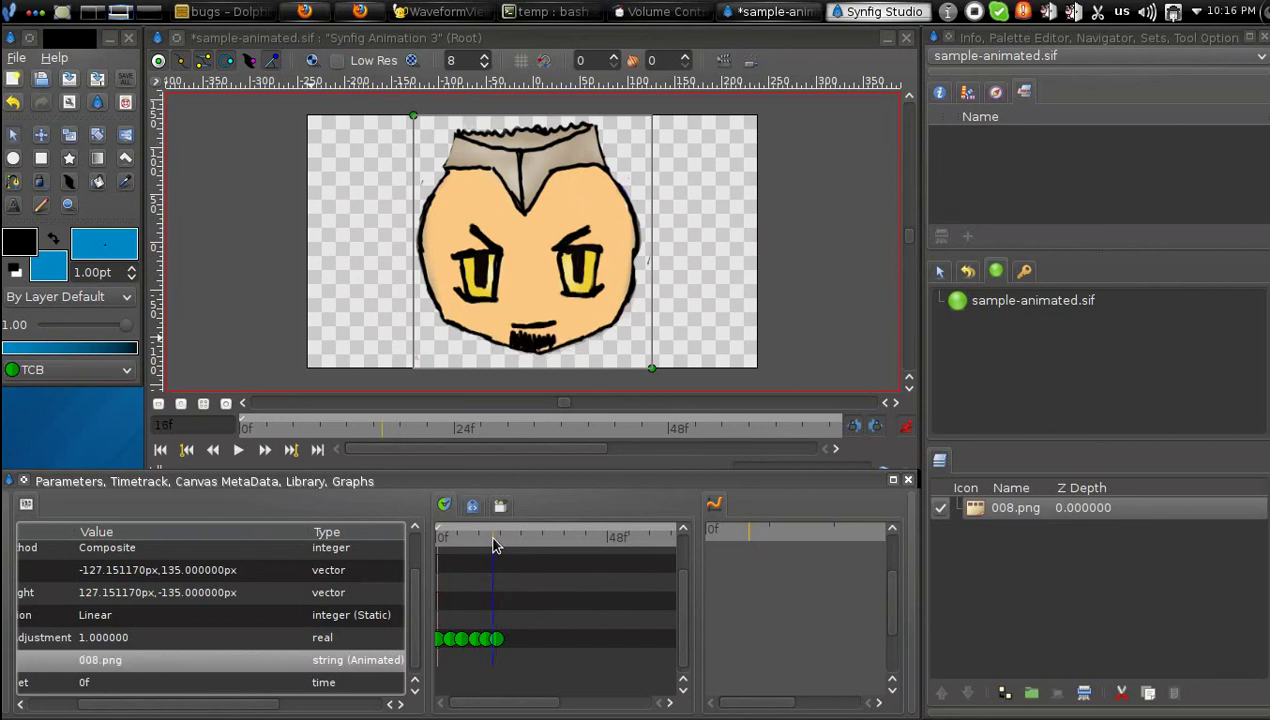